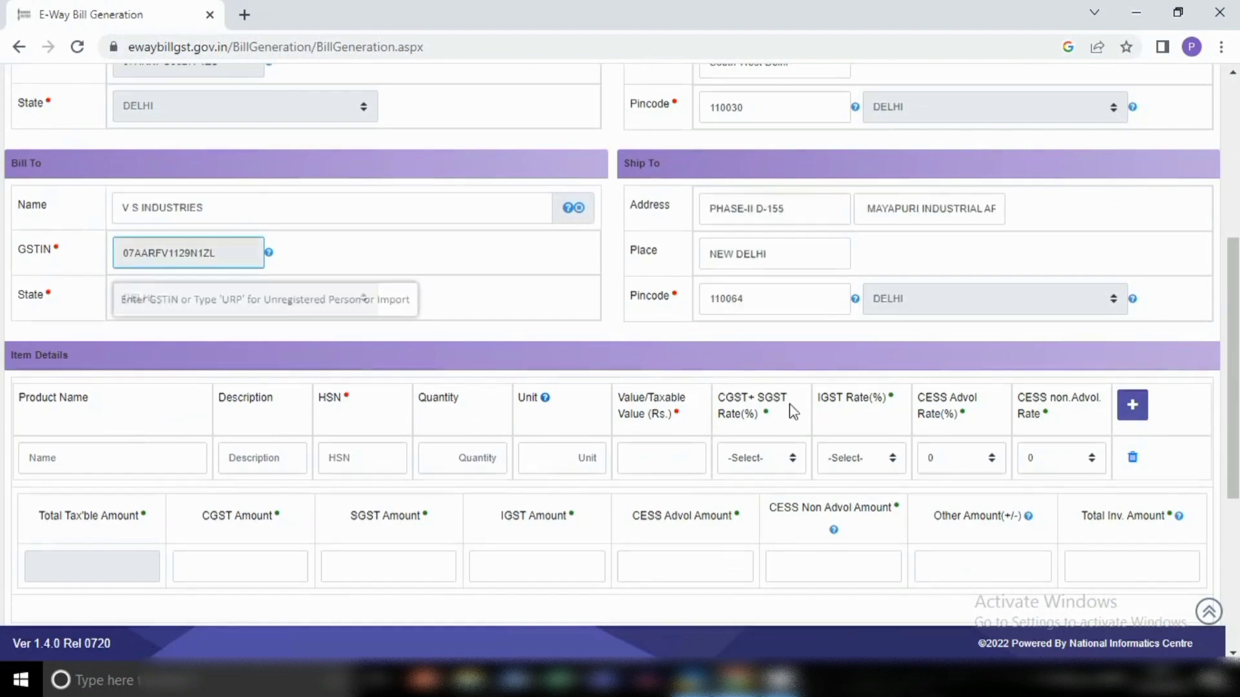
Enter the first item in the e-way bill's item details as product machine with HSN 842511
scroll(795, 414, "down", 3)
scroll(798, 416, "down", 2)
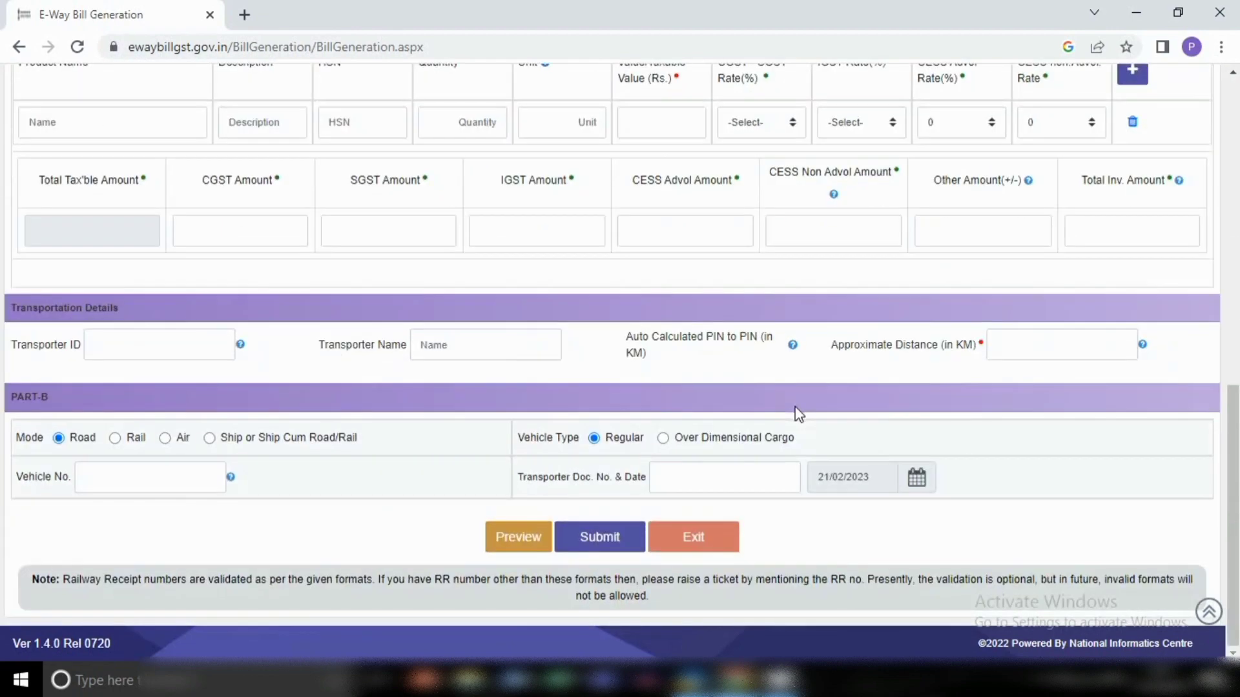
scroll(795, 407, "up", 3)
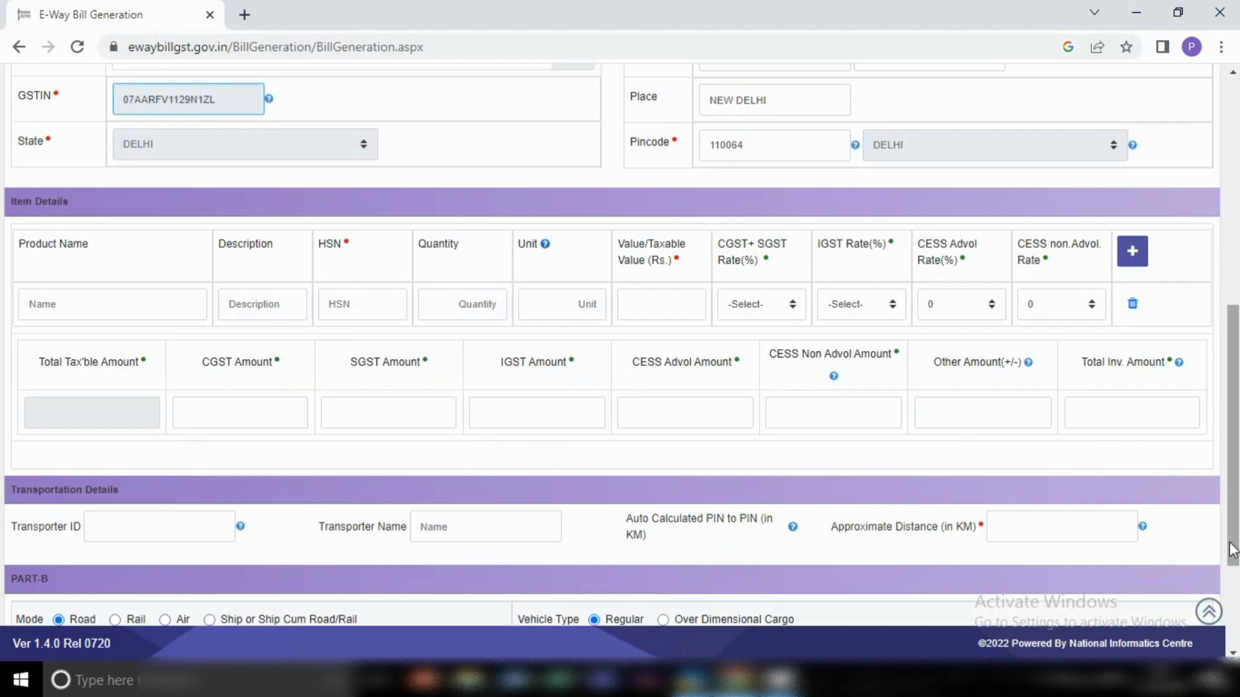
scroll(364, 304, "down", 1)
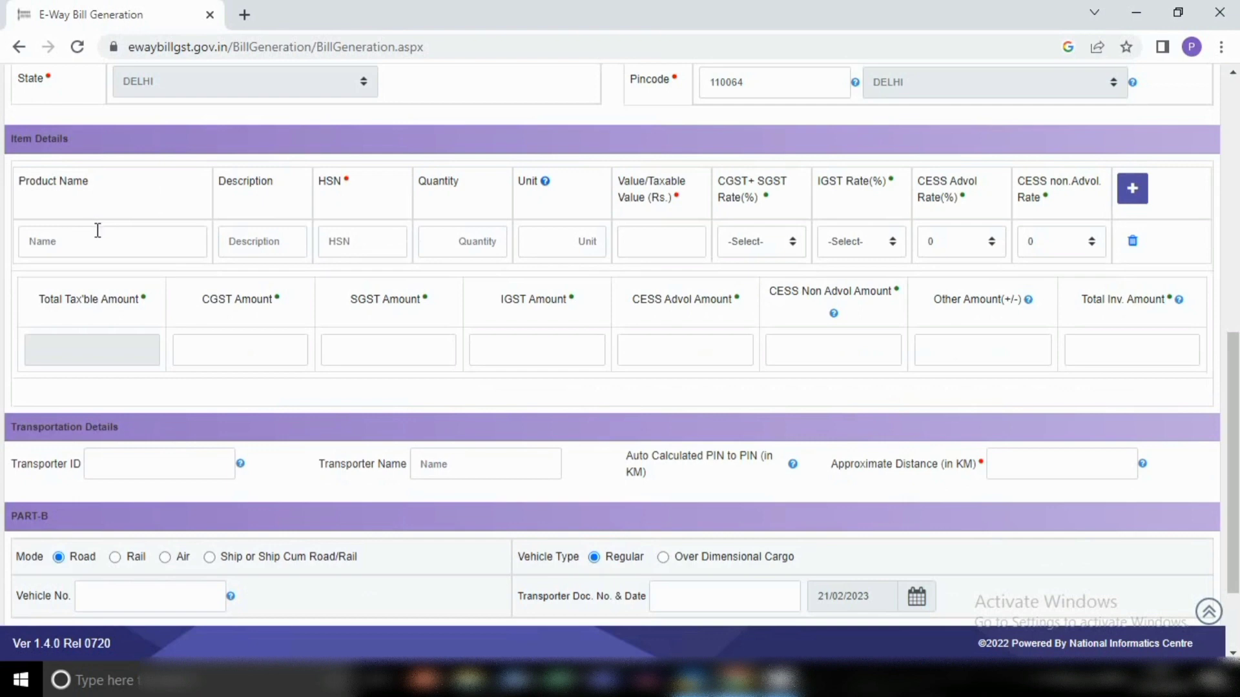
left_click(112, 248)
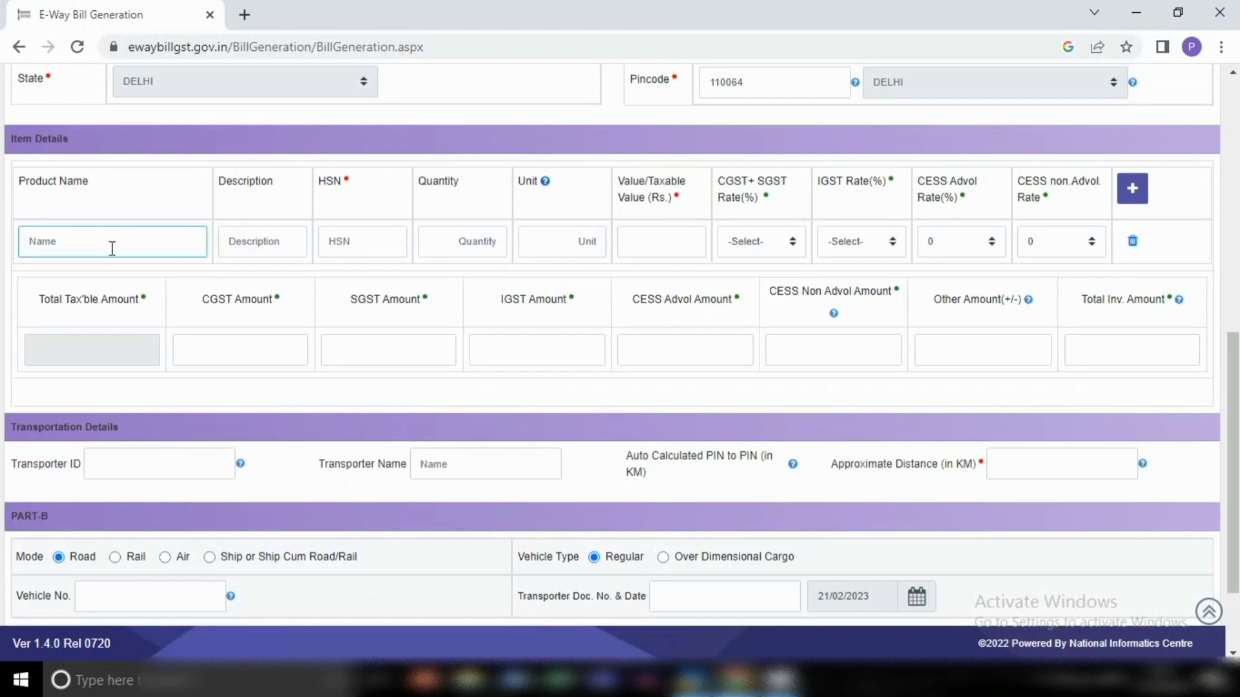
type("mac")
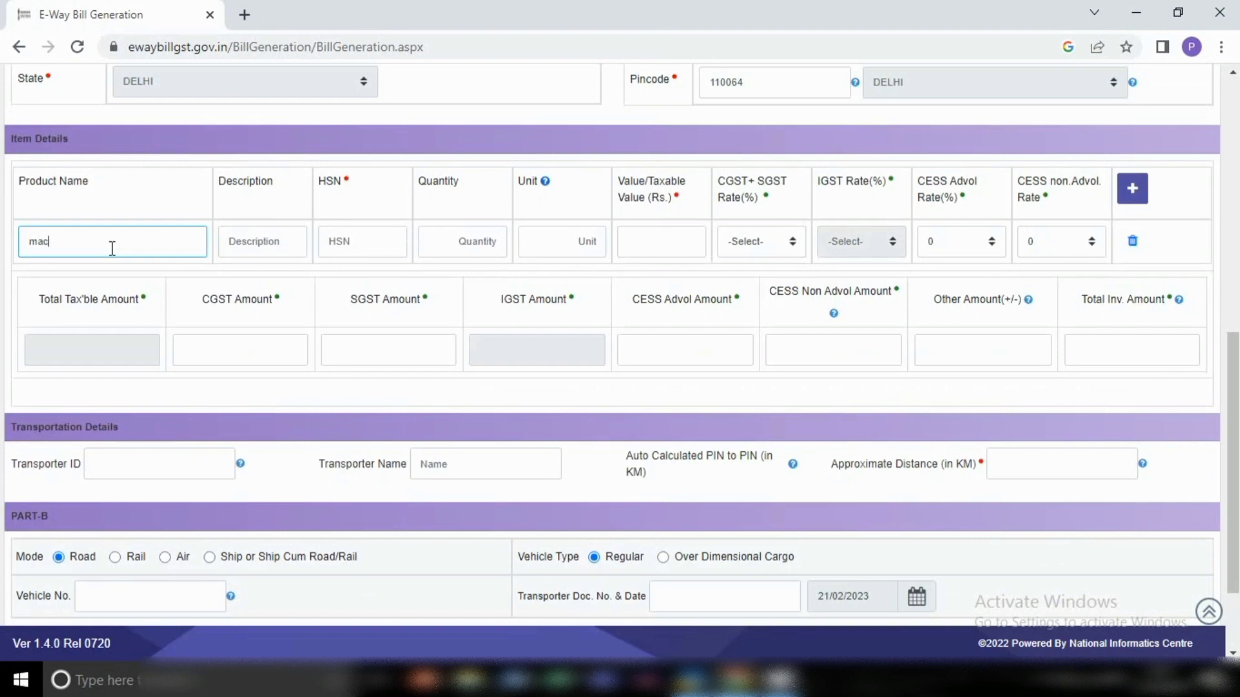
type("hine")
left_click(272, 252)
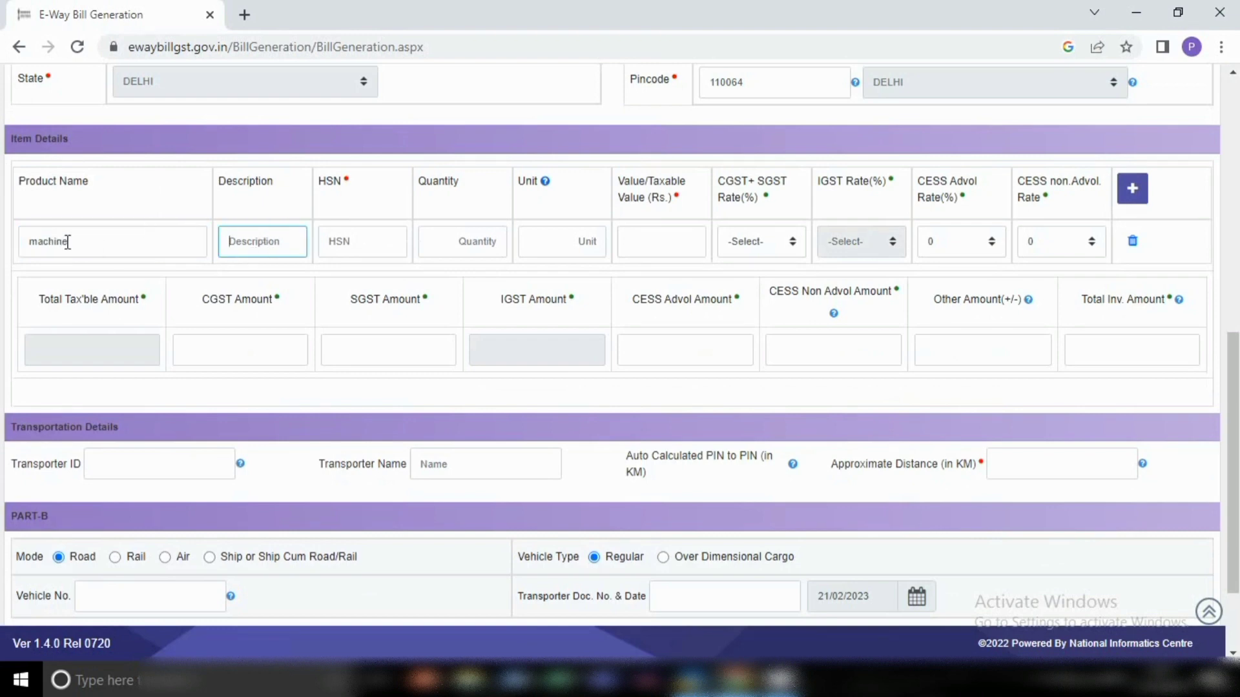
left_click(362, 248)
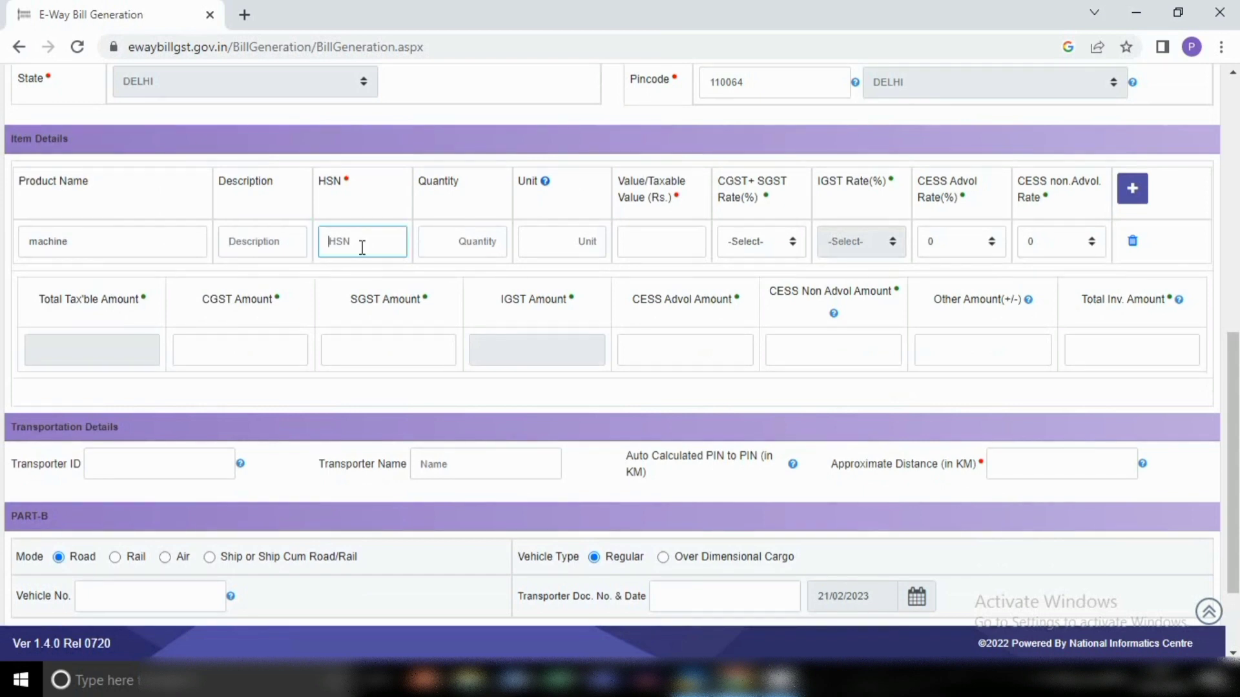
type("842511")
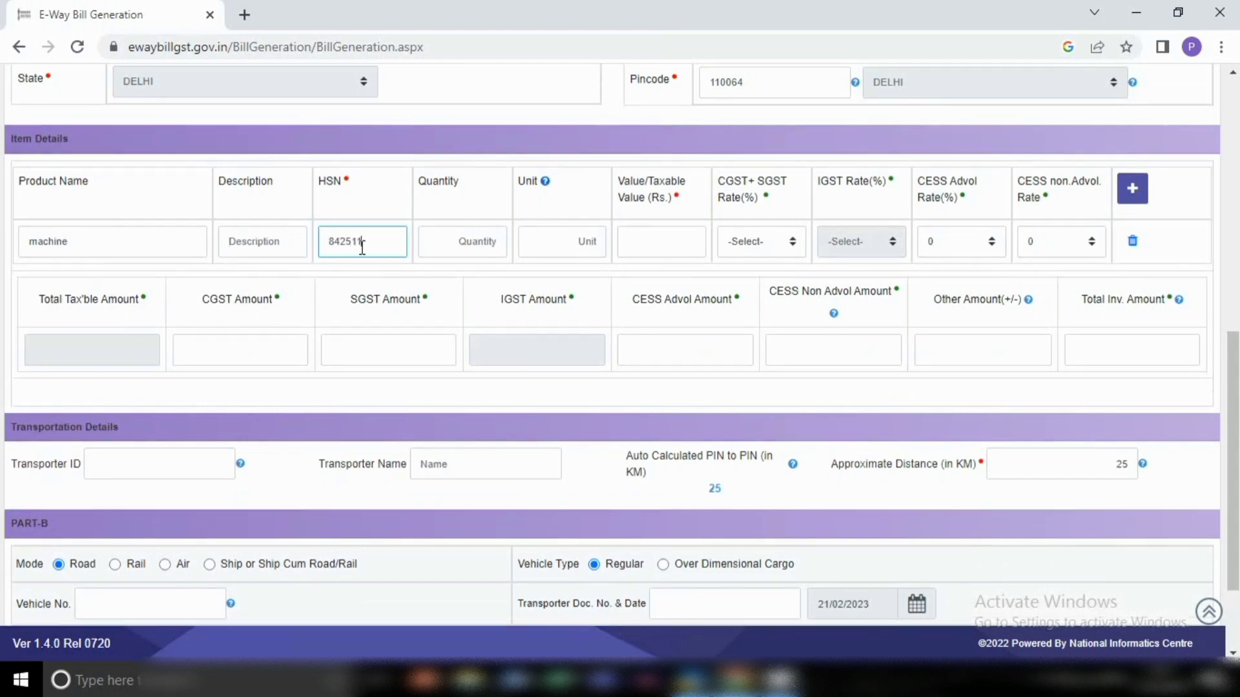
Give the machine item a quantity of 1, unit pcs and a taxable value of 50000
left_click(482, 245)
type("1")
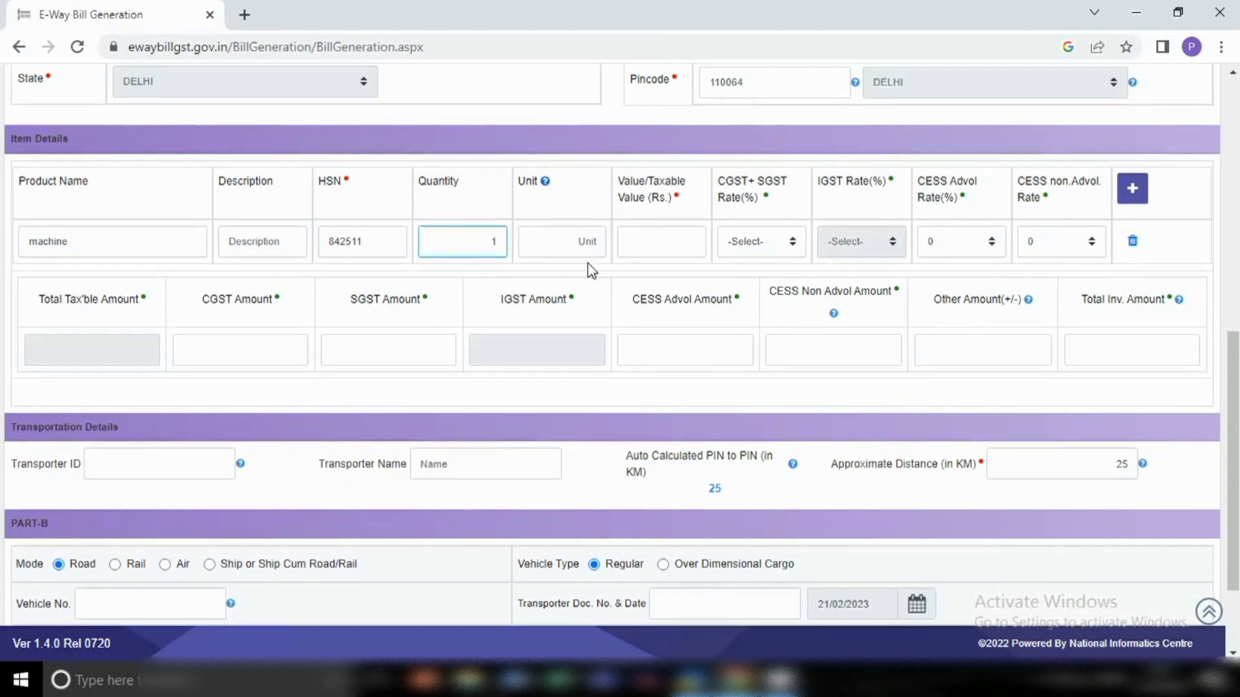
left_click(574, 230)
type("pcs")
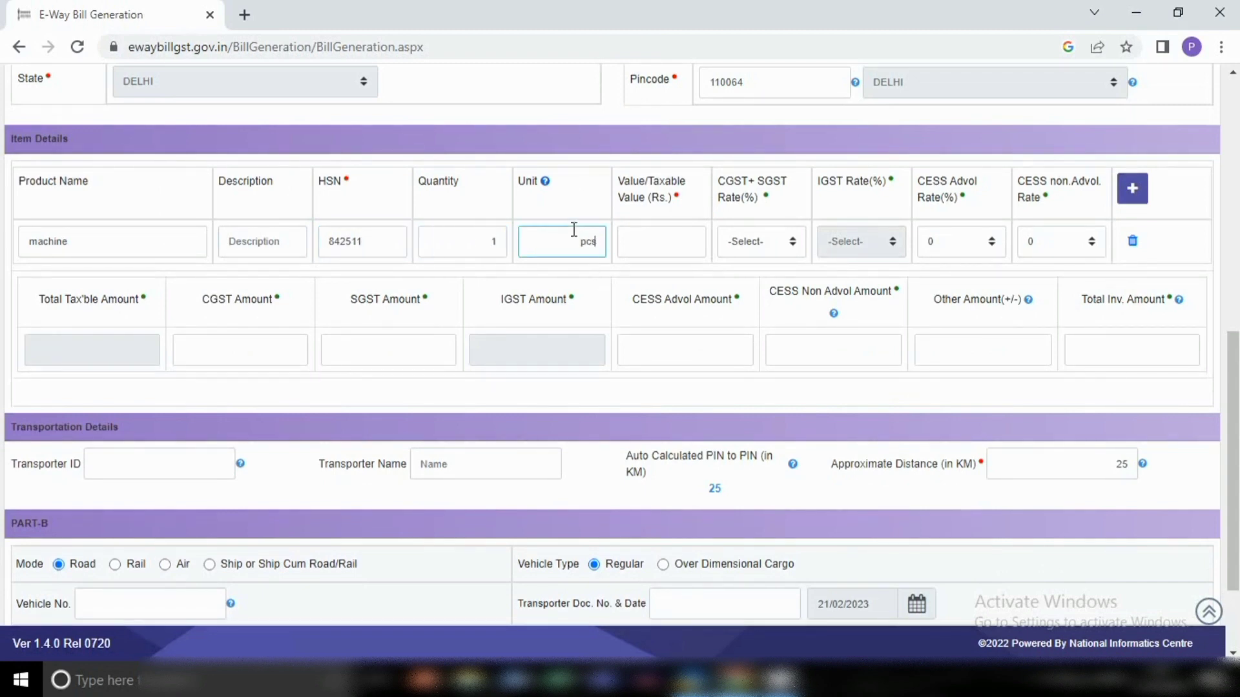
left_click(635, 246)
type("50")
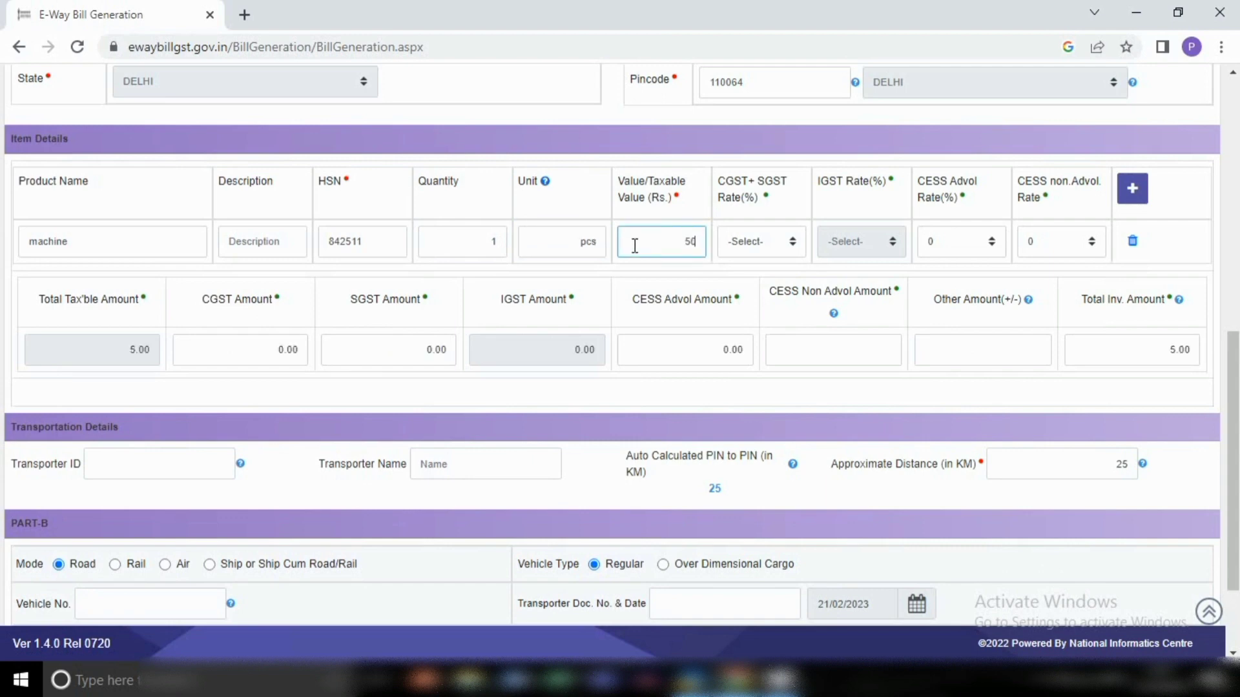
type("000")
Set the machine item's CGST+SGST rate to 9 + 9 and change its taxable value to 500000
left_click(794, 245)
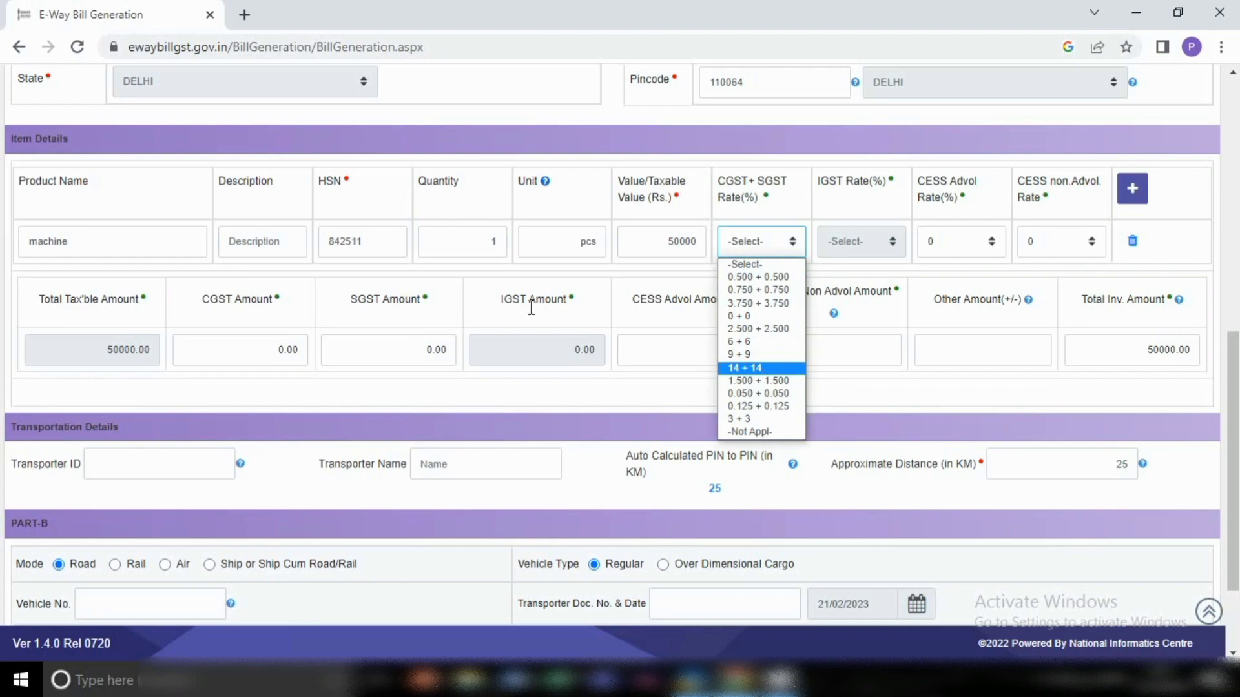
scroll(533, 311, "up", 7)
scroll(452, 339, "down", 7)
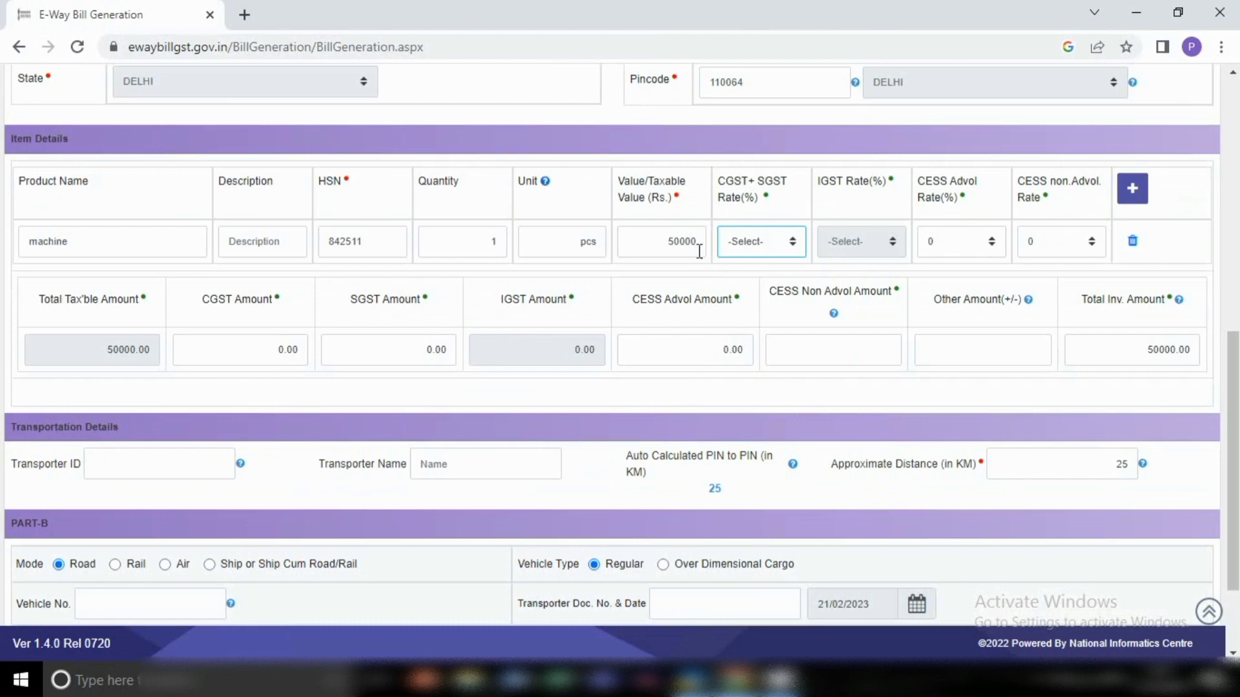
left_click(791, 244)
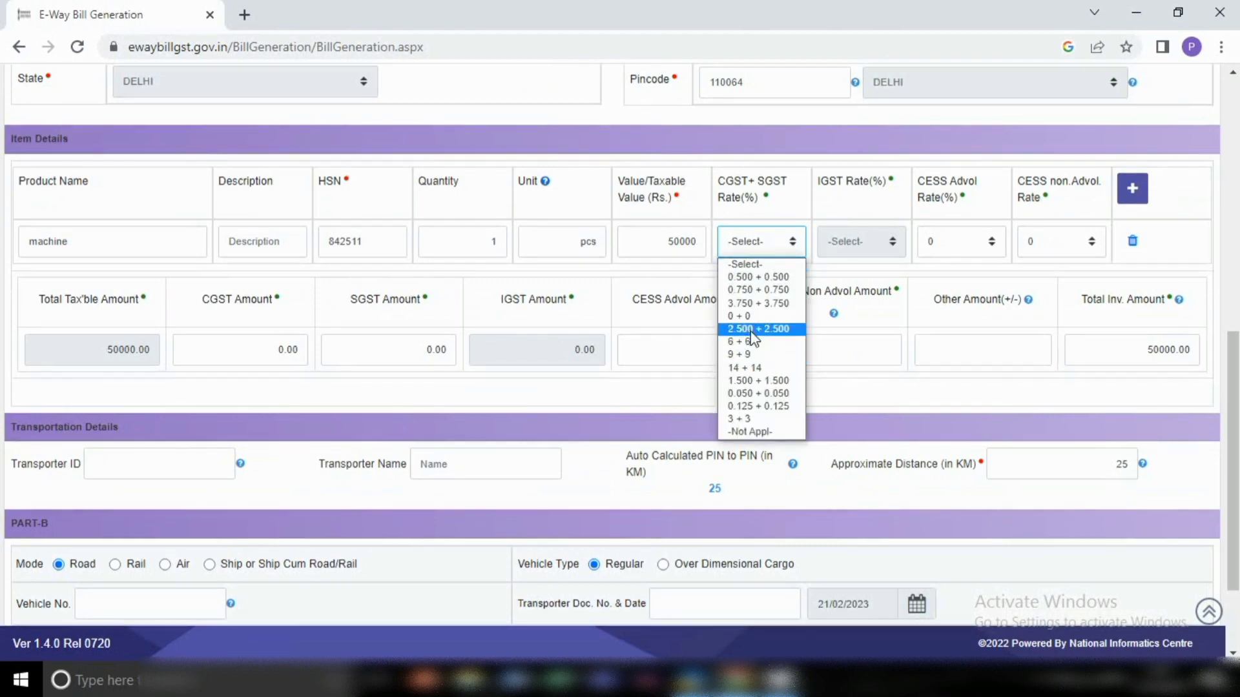
left_click(748, 357)
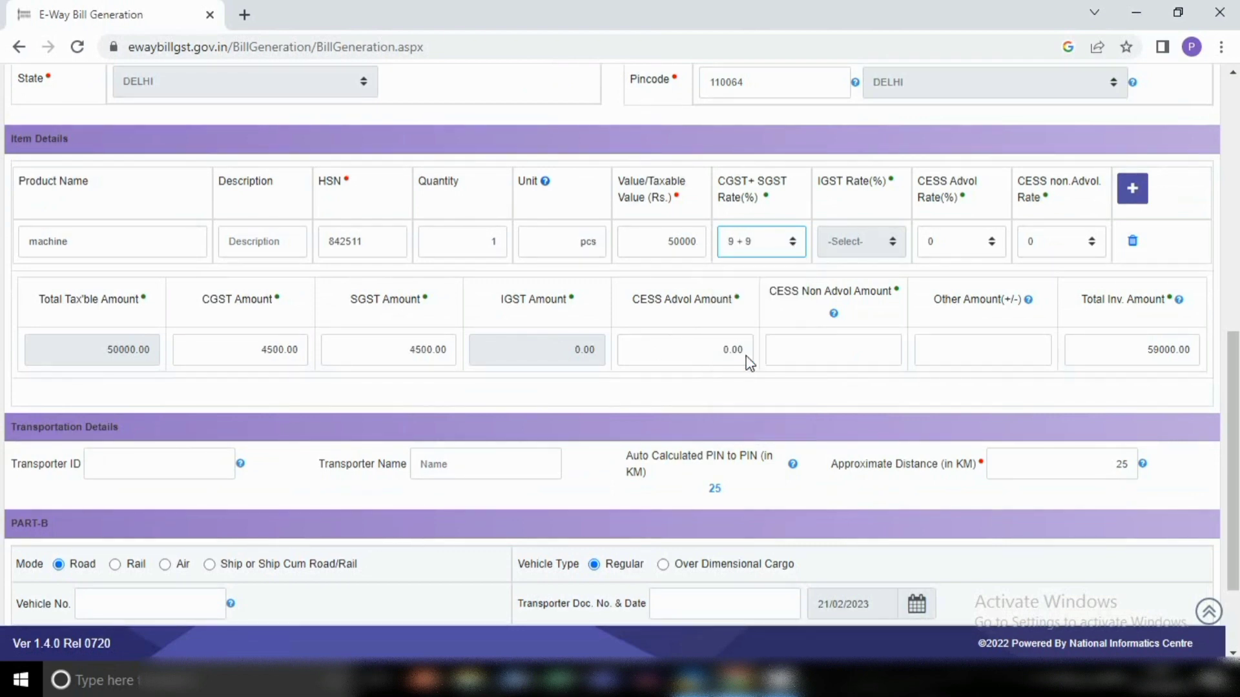
left_click(682, 243)
type("0")
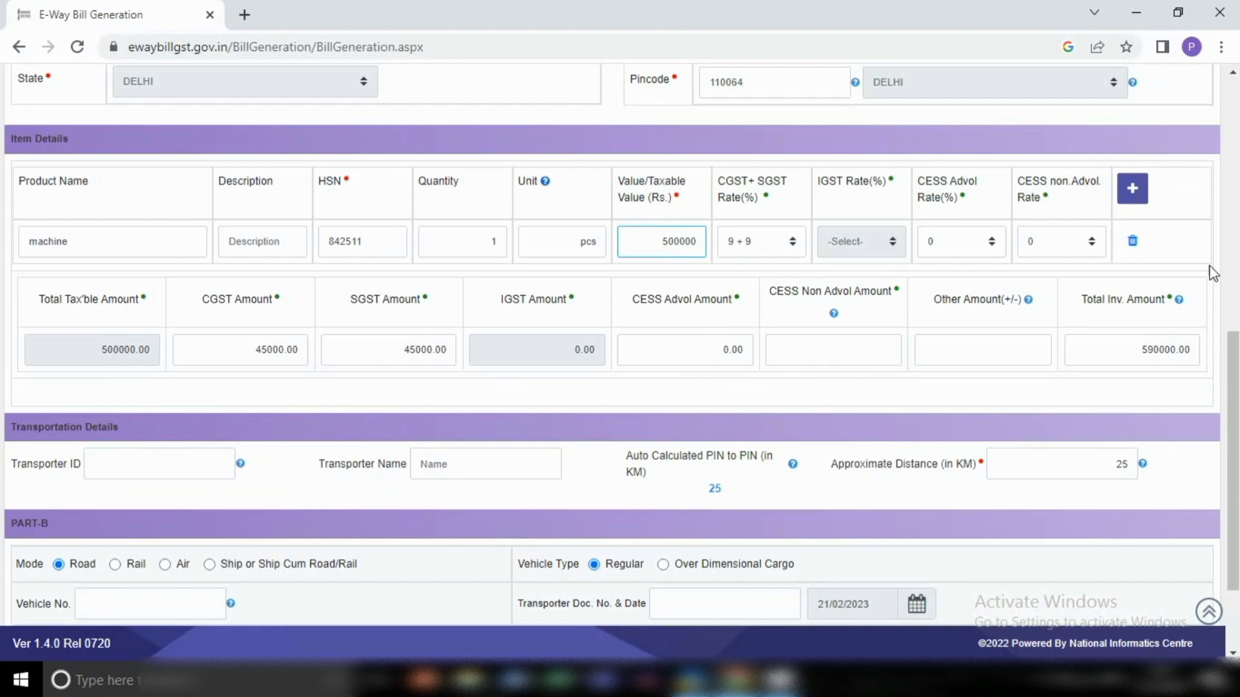
Add a second item row for freight outward with HSN 842511
left_click(1130, 206)
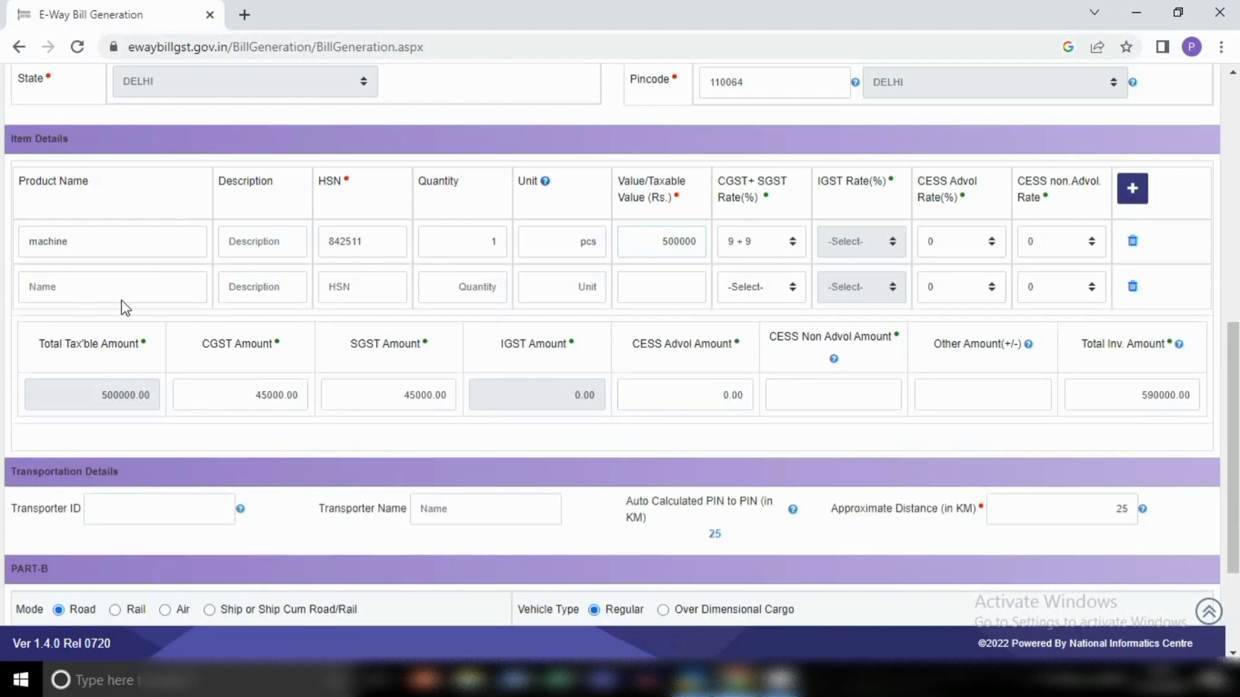
left_click(115, 283)
type("freight ")
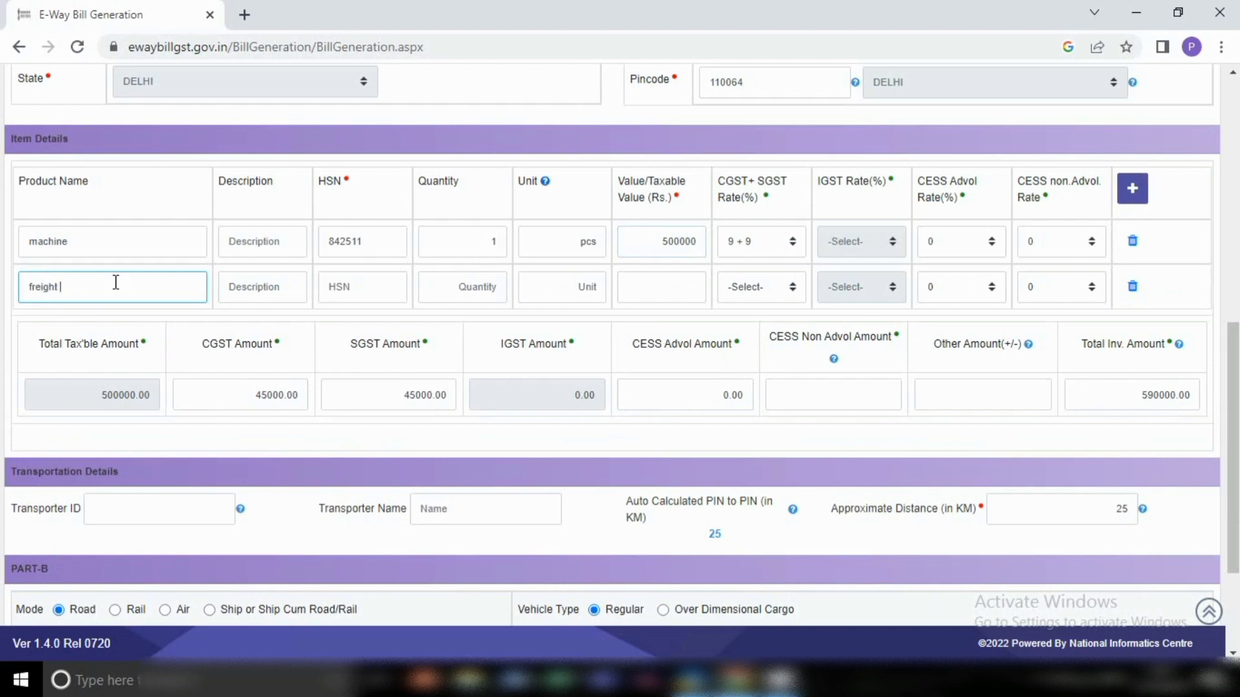
type("outward")
left_click(379, 288)
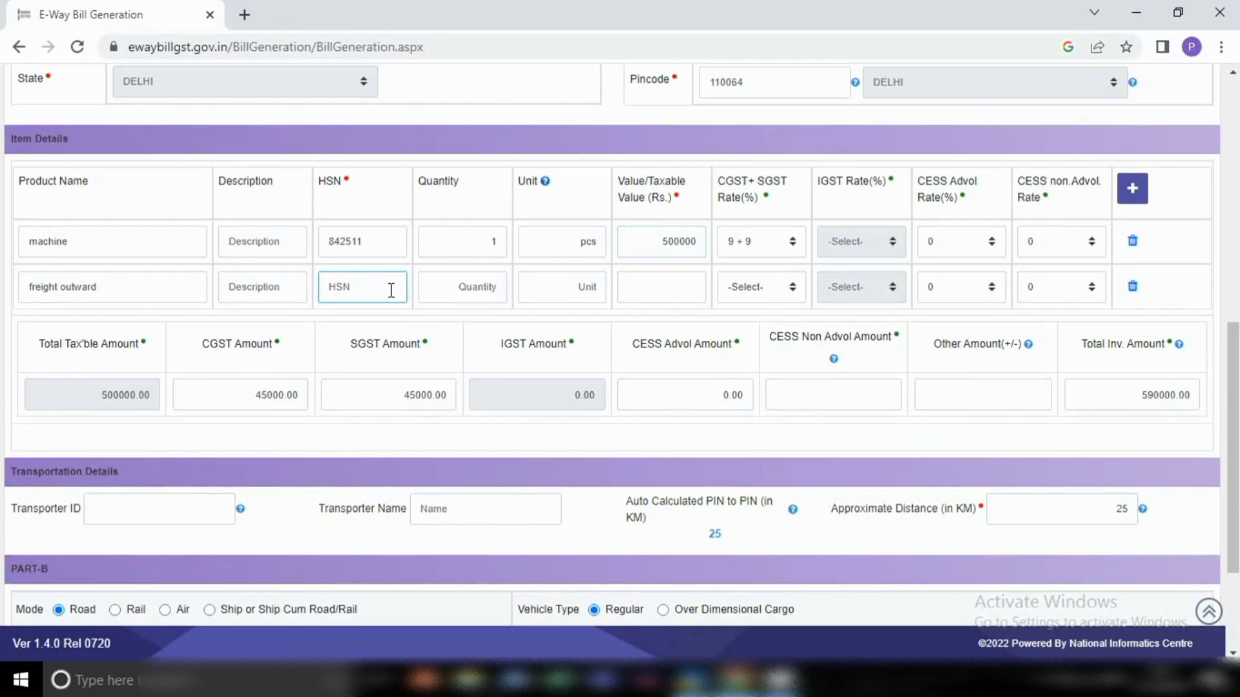
type("842511")
Set the freight outward item's taxable value to 5000 and its CGST+SGST rate to 9 + 9
left_click(651, 286)
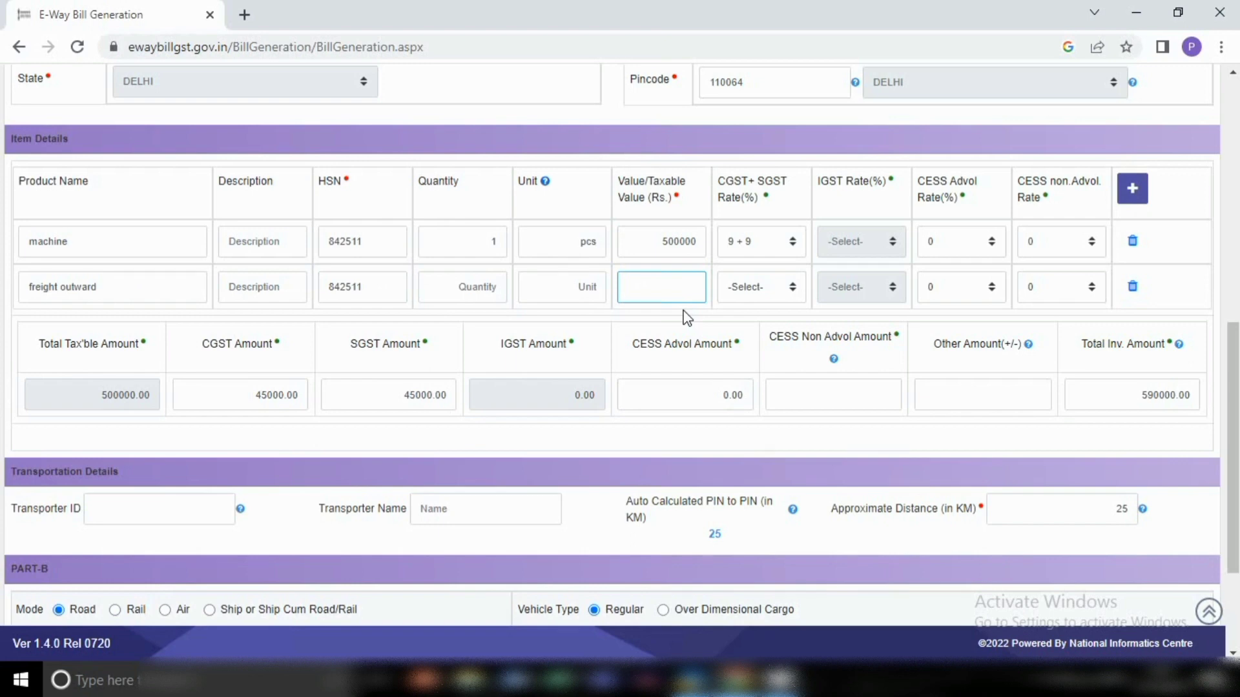
type("5000")
left_click(792, 288)
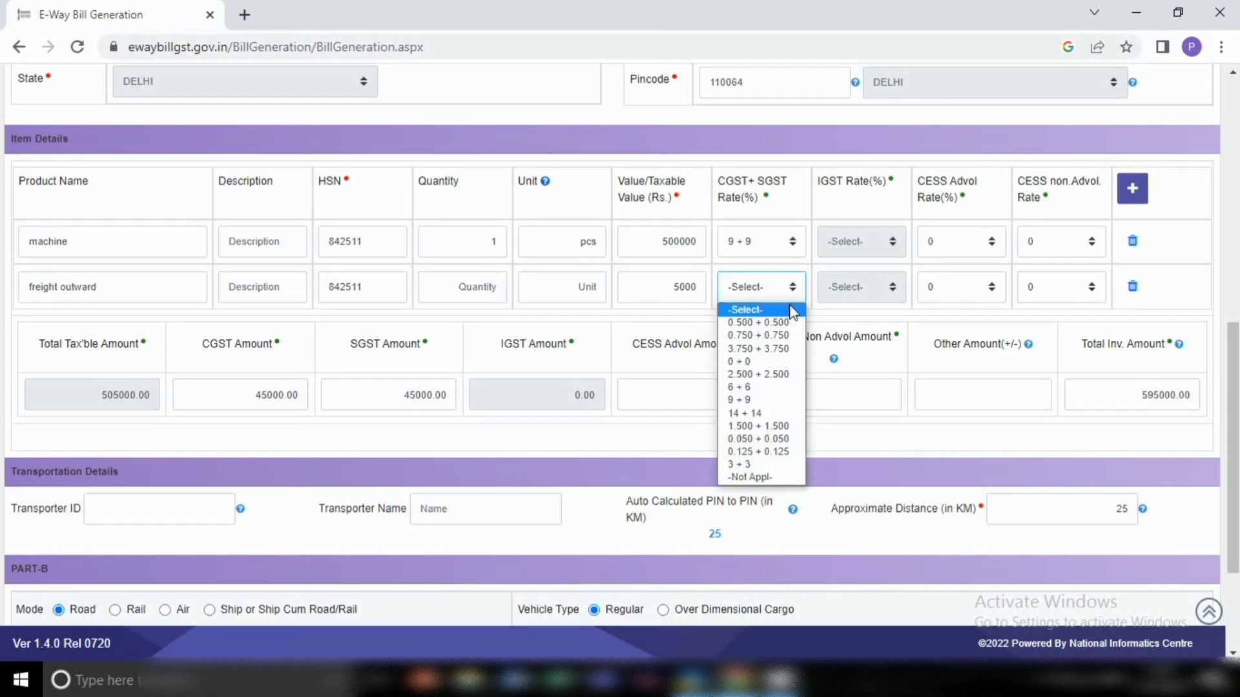
left_click(747, 401)
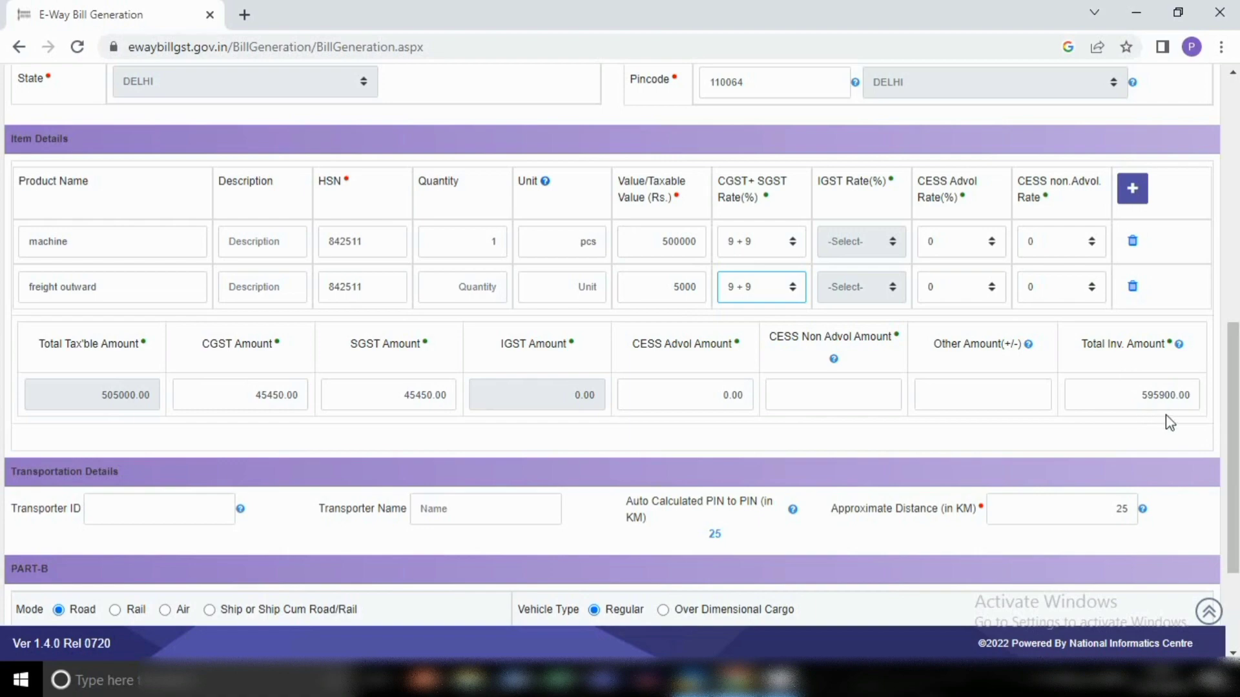
Preview the e-way bill with the vehicle number left blank, continuing without the unfilled GSTR1 fields, and review its details
scroll(1165, 413, "down", 2)
scroll(170, 181, "up", 1)
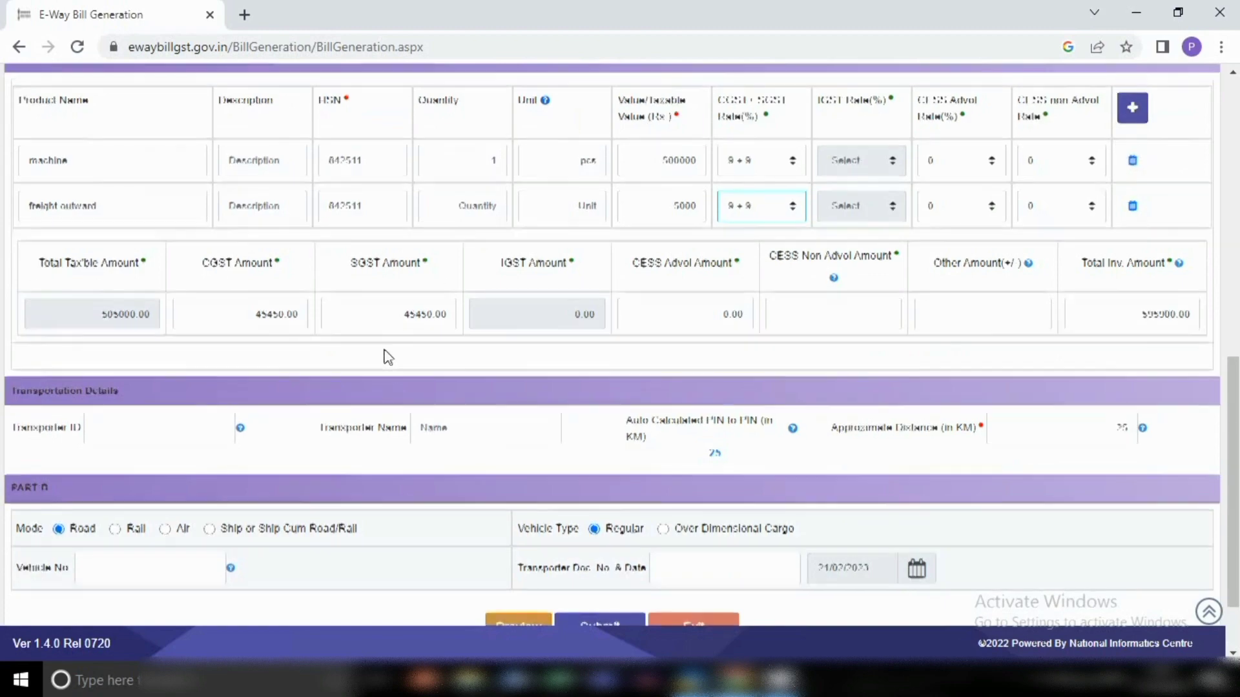
scroll(387, 352, "down", 1)
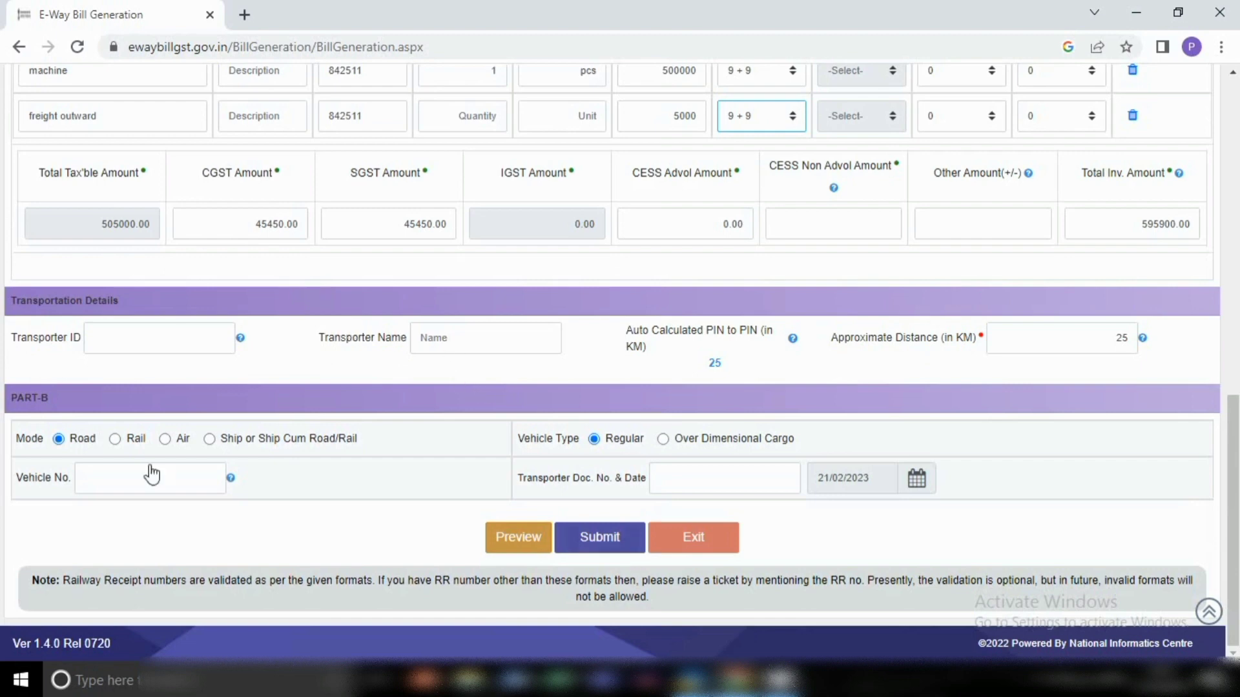
left_click(133, 479)
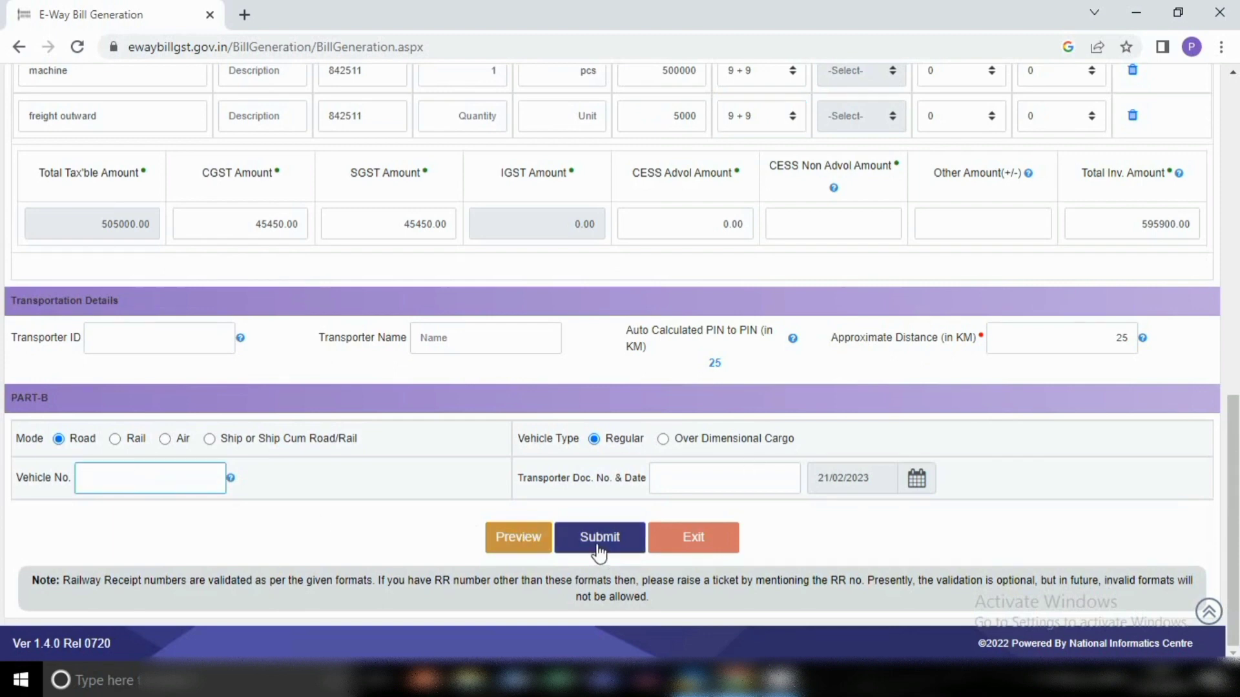
left_click(504, 546)
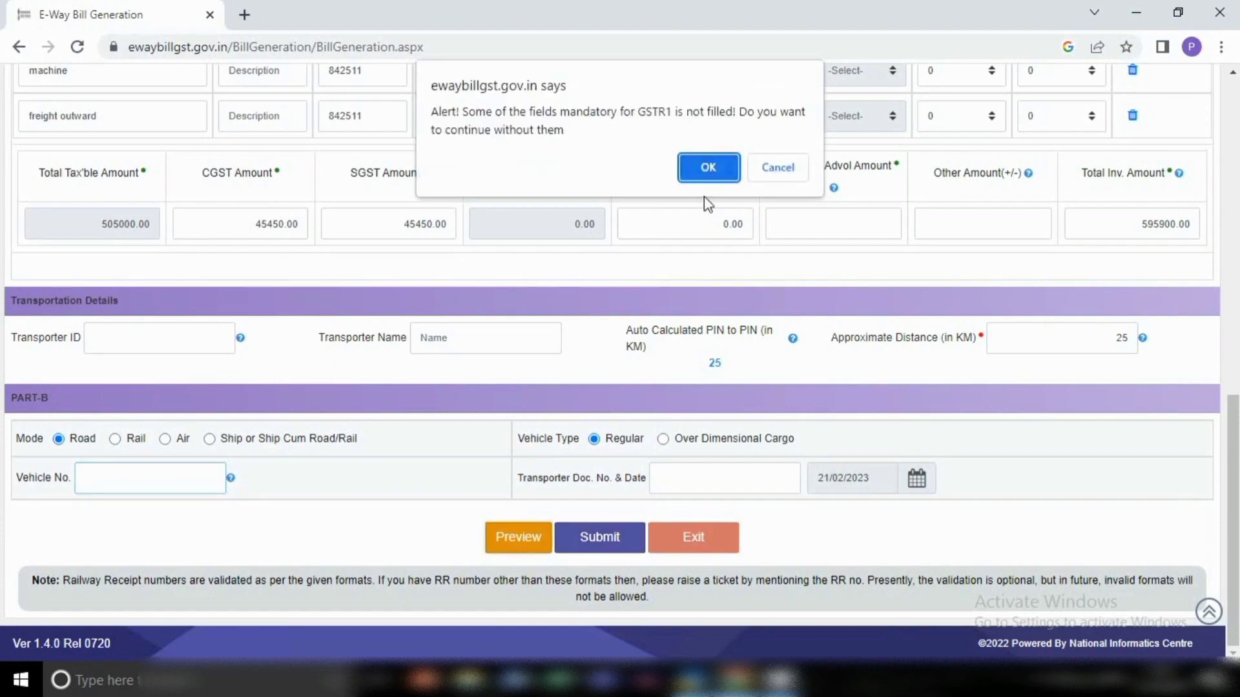
left_click(708, 167)
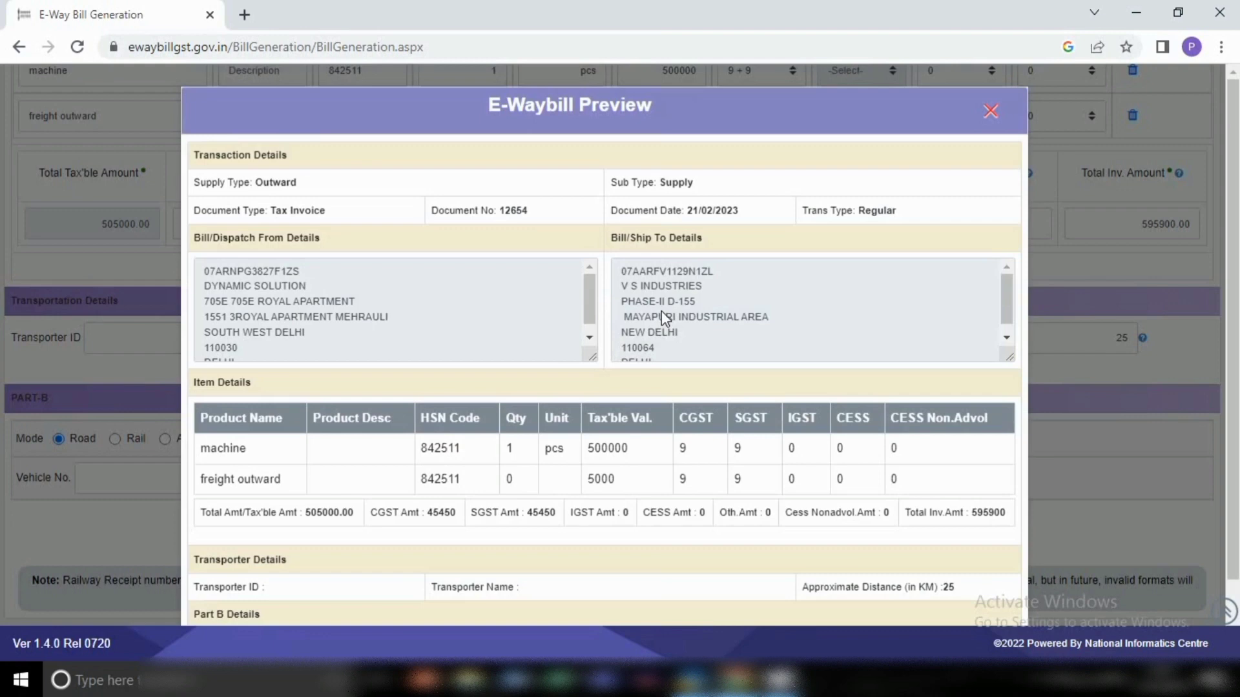
scroll(579, 343, "down", 1)
scroll(546, 428, "down", 1)
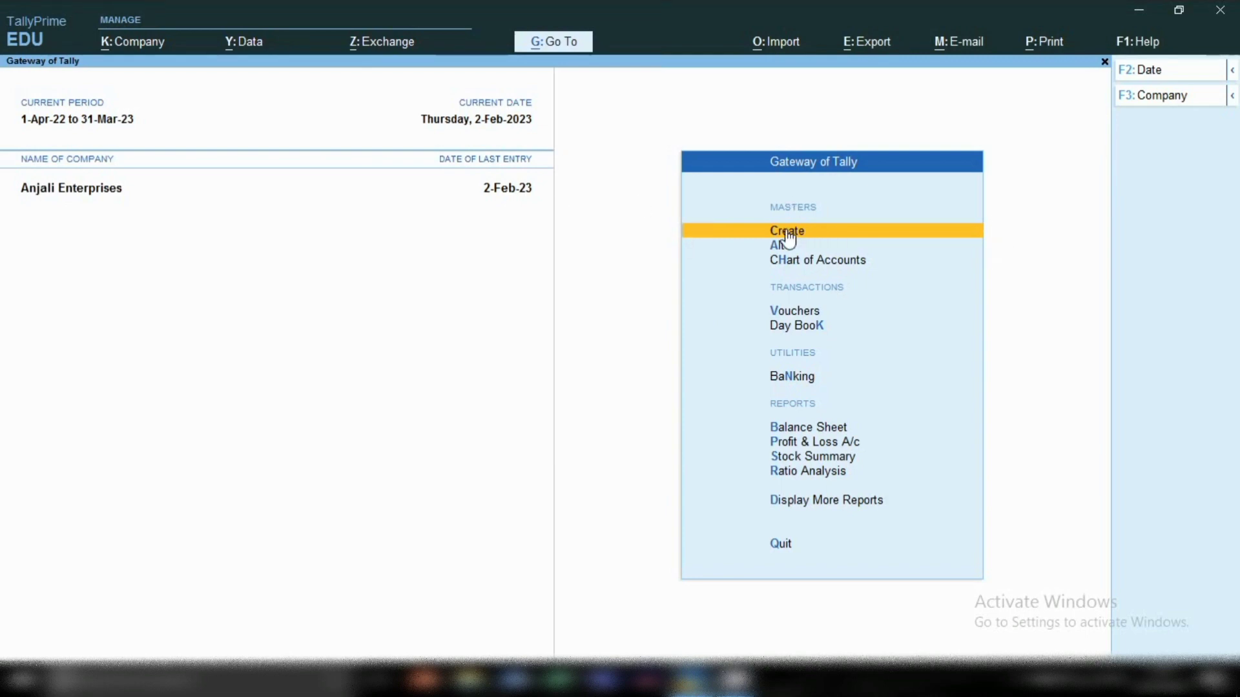
In TallyPrime, start creating a ledger named Manufacturing Charges Inward
key("Return")
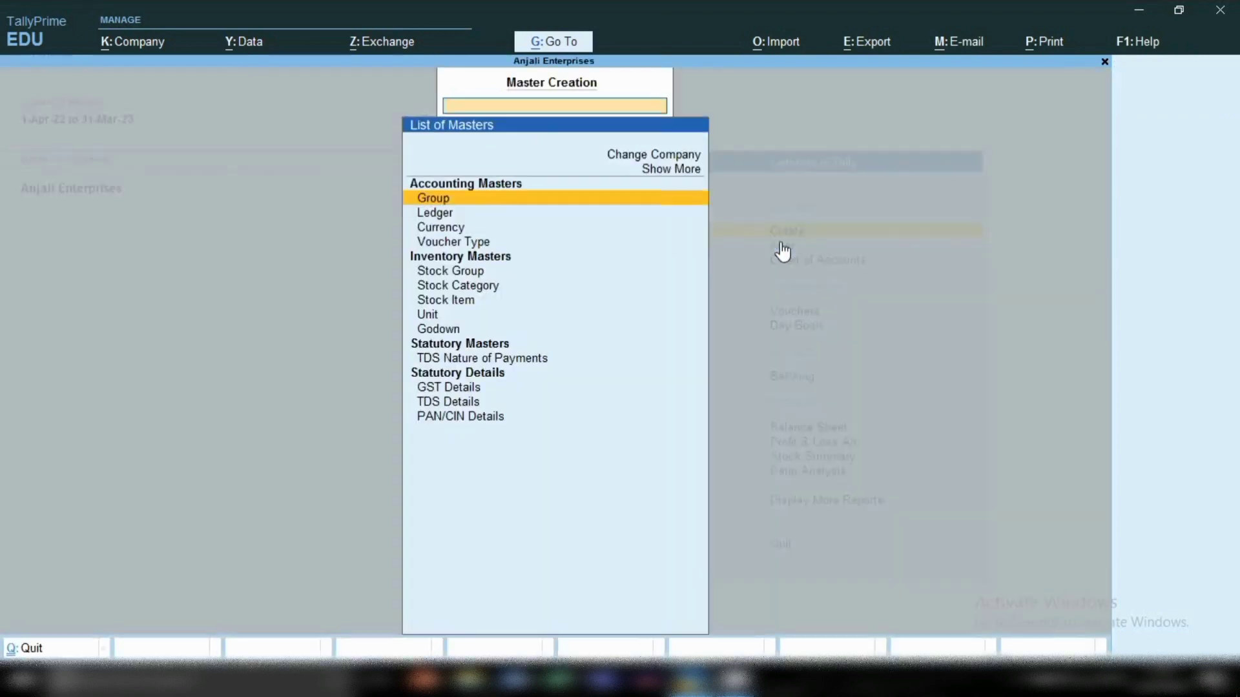
key("Down")
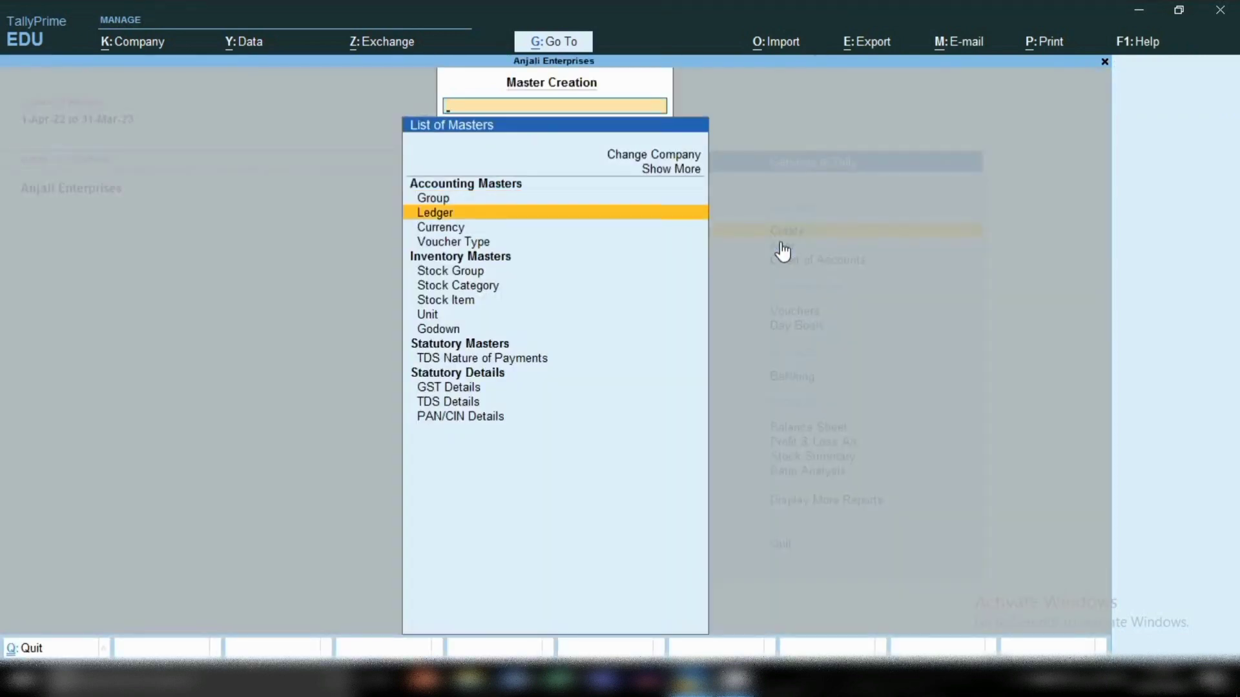
key("Return")
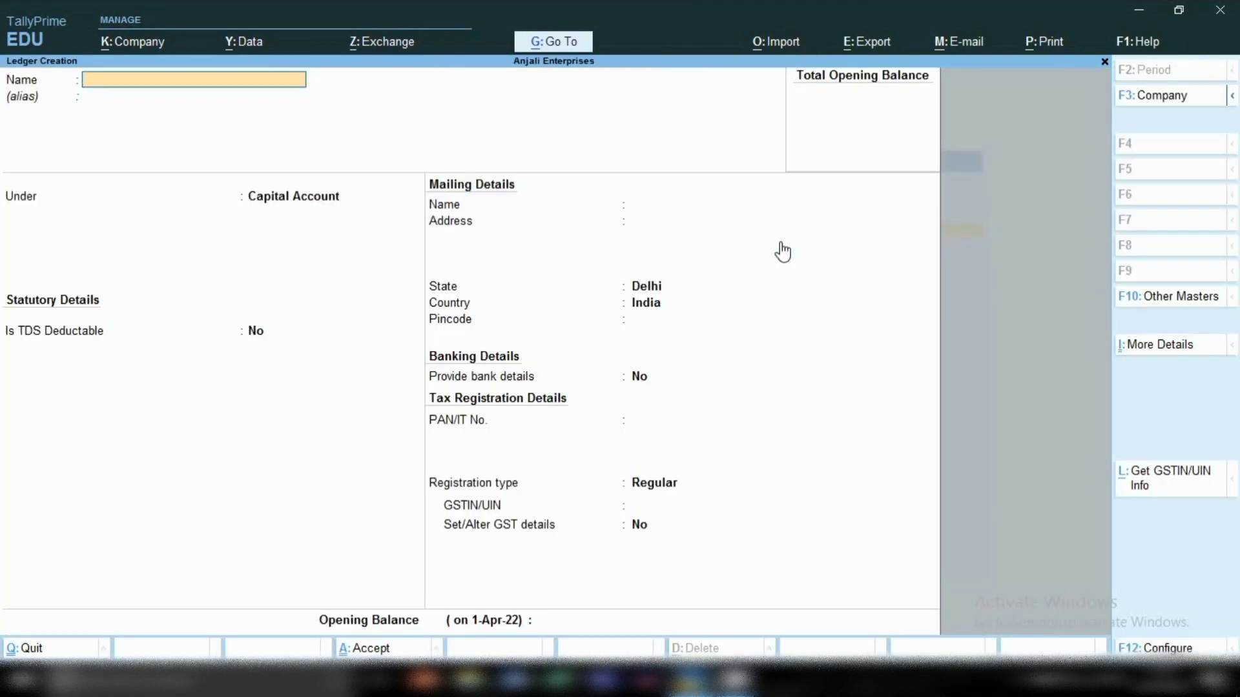
type("Manufacturing")
type("charges")
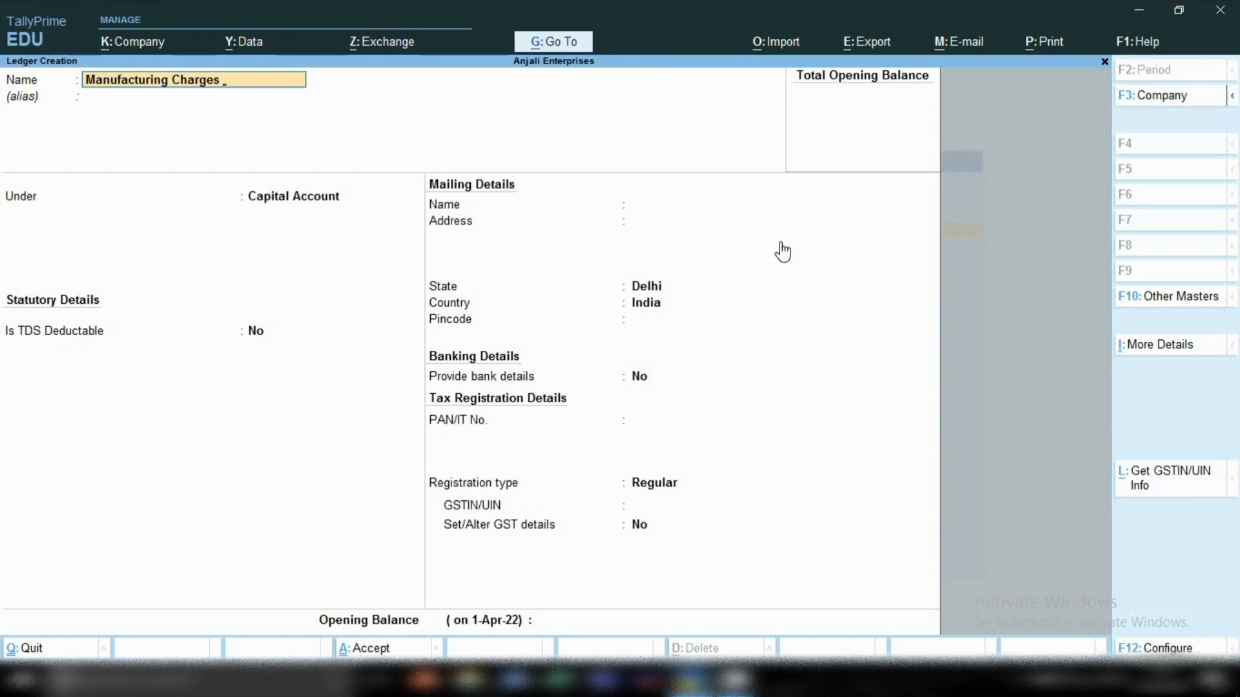
type("Inward")
key("Return")
Place the Manufacturing Charges Inward ledger under the Indirect Expenses group
type("In")
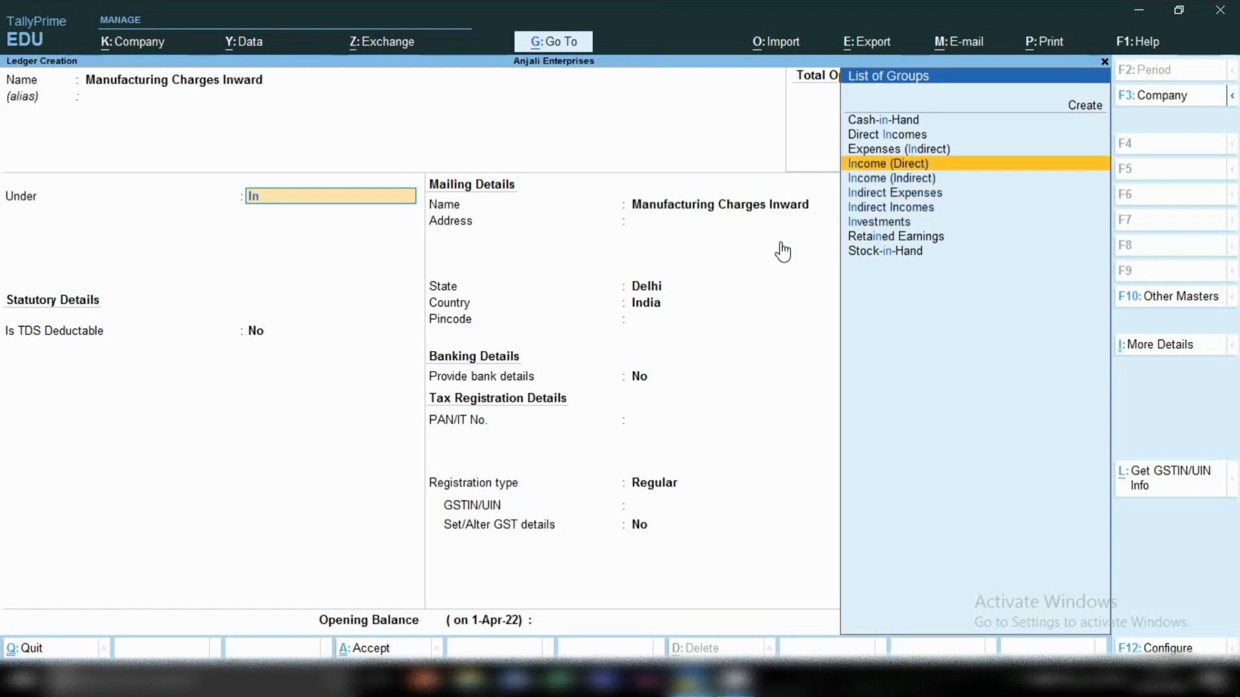
key("Down")
key("Down")
key("Down")
key("Up")
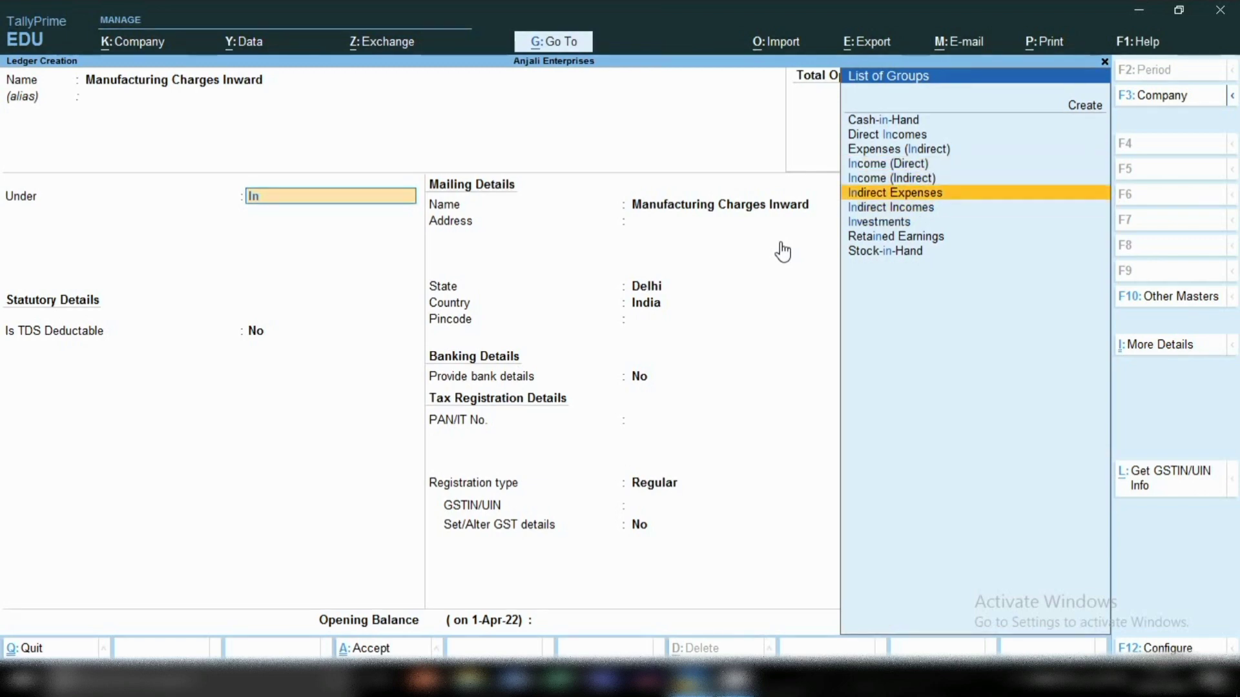
key("Return")
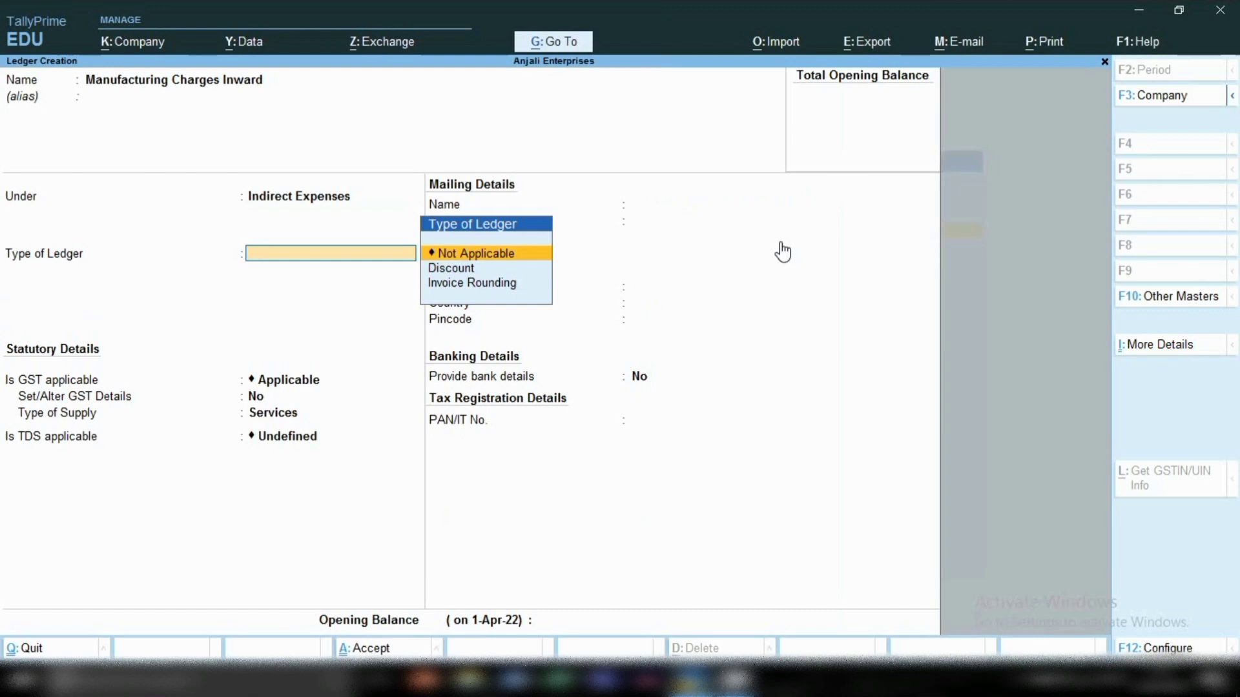
Keep the Manufacturing Charges Inward ledger type as Not Applicable, set GST applicability and assessable value inclusion to Not Applicable, and save the ledger
key("Return")
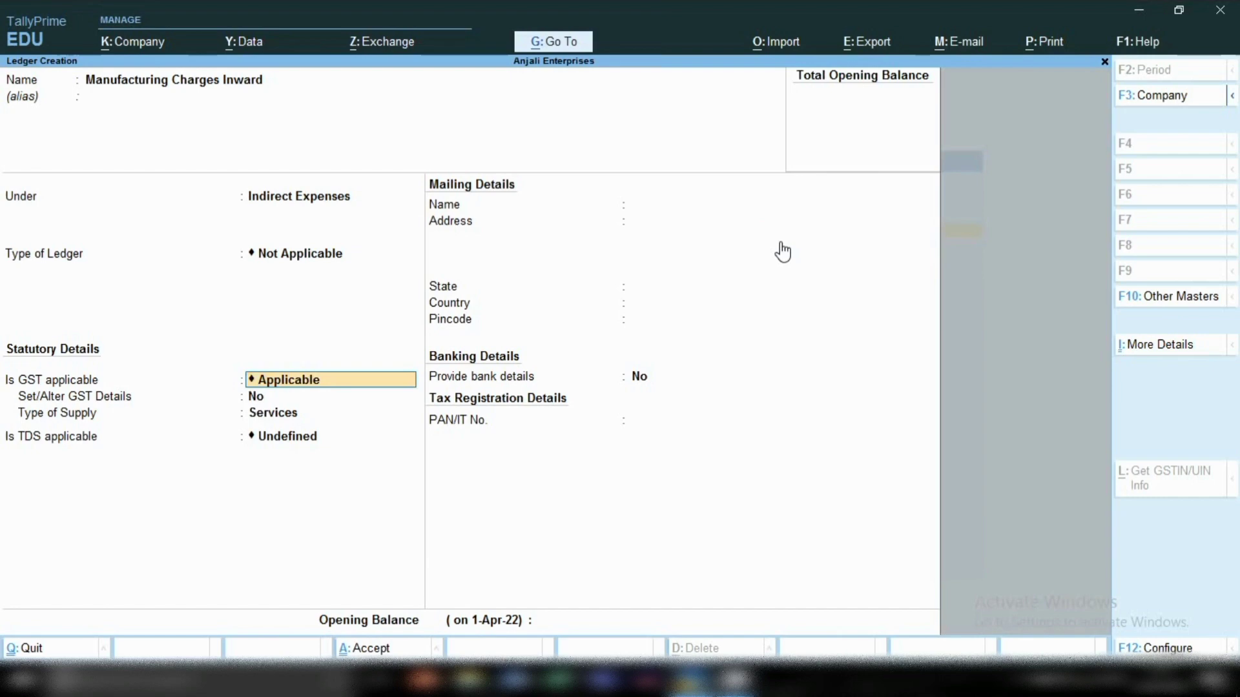
type("N")
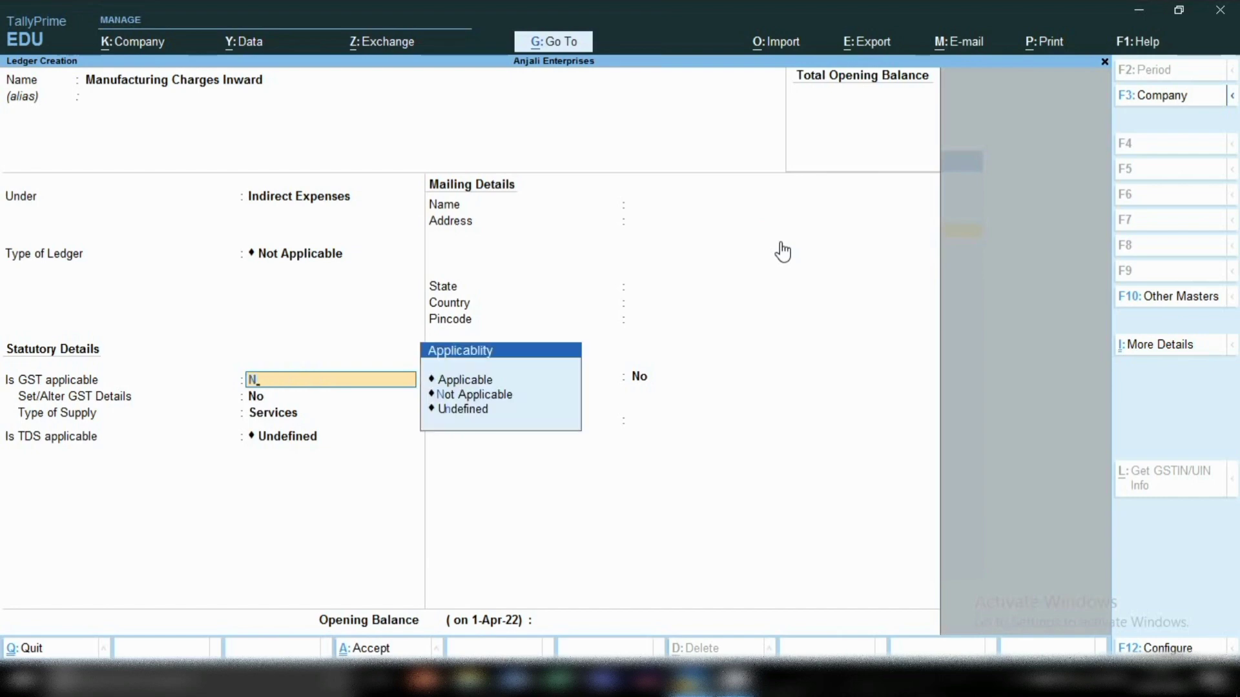
key("Down")
key("Up")
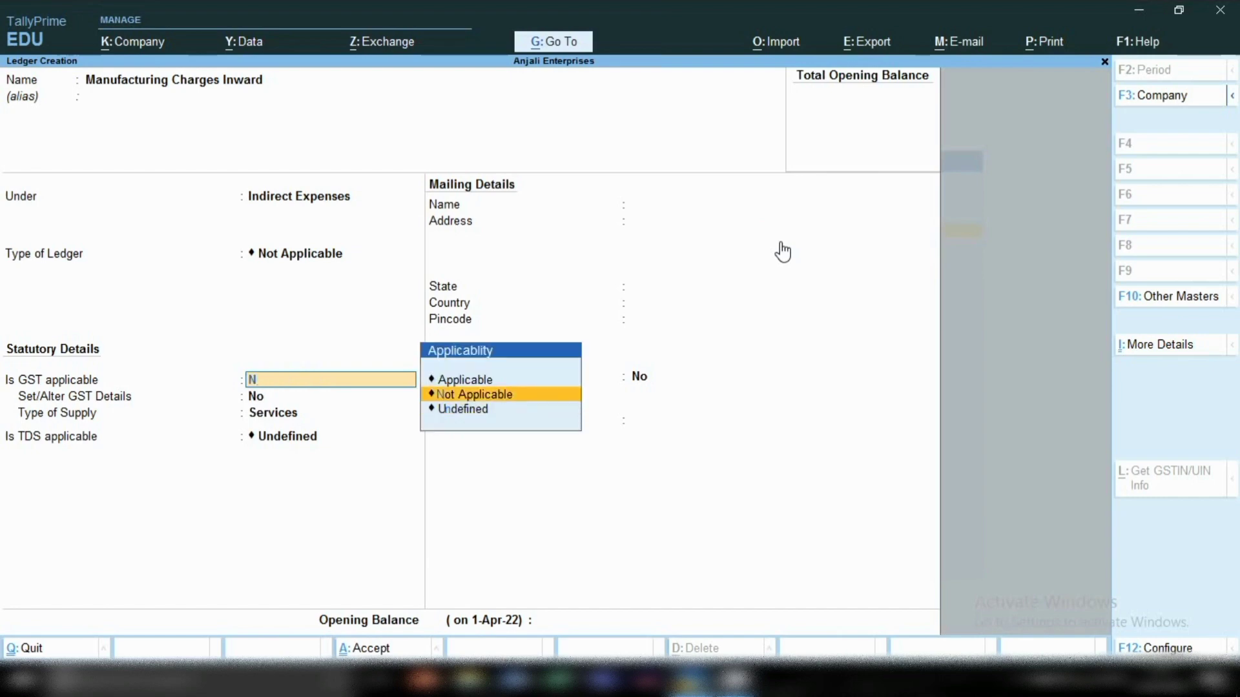
key("Return")
key("Return")
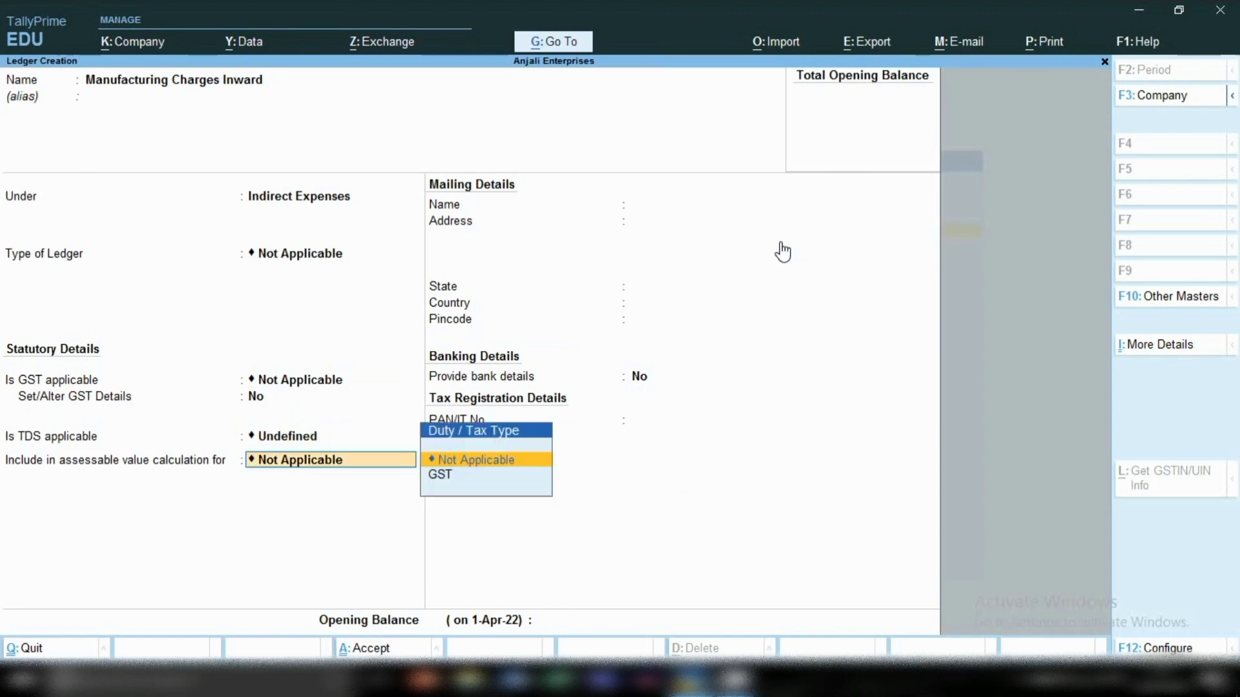
key("Return")
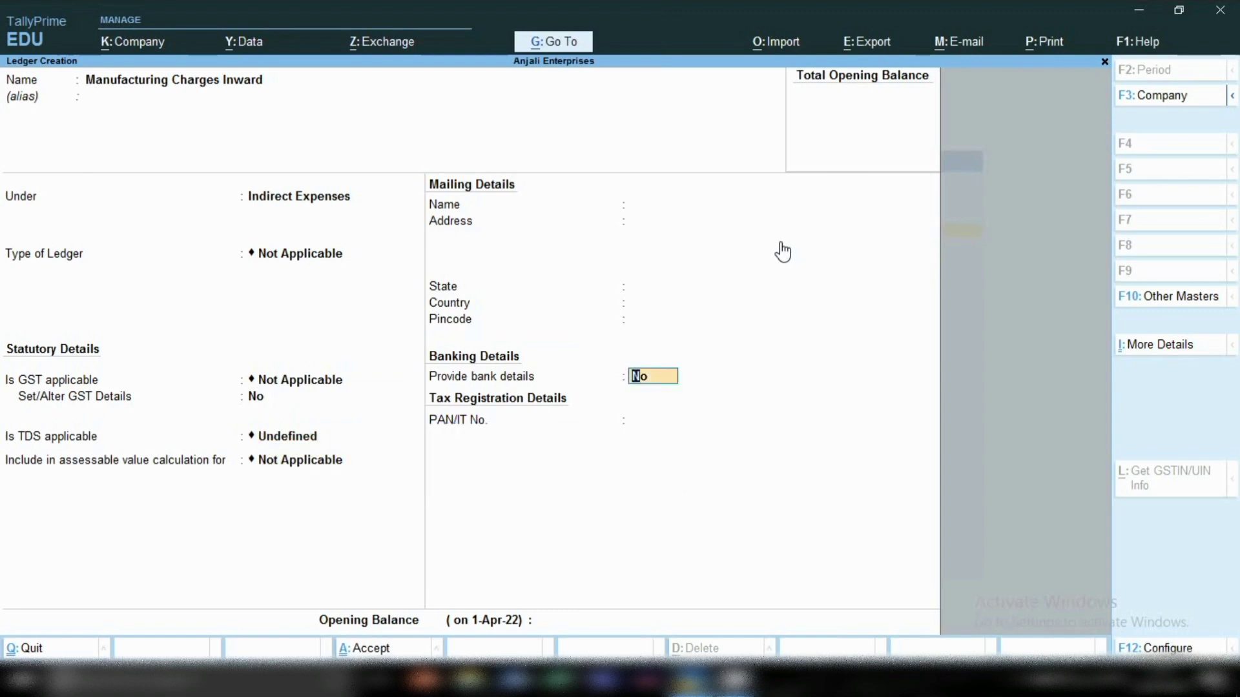
key("ctrl")
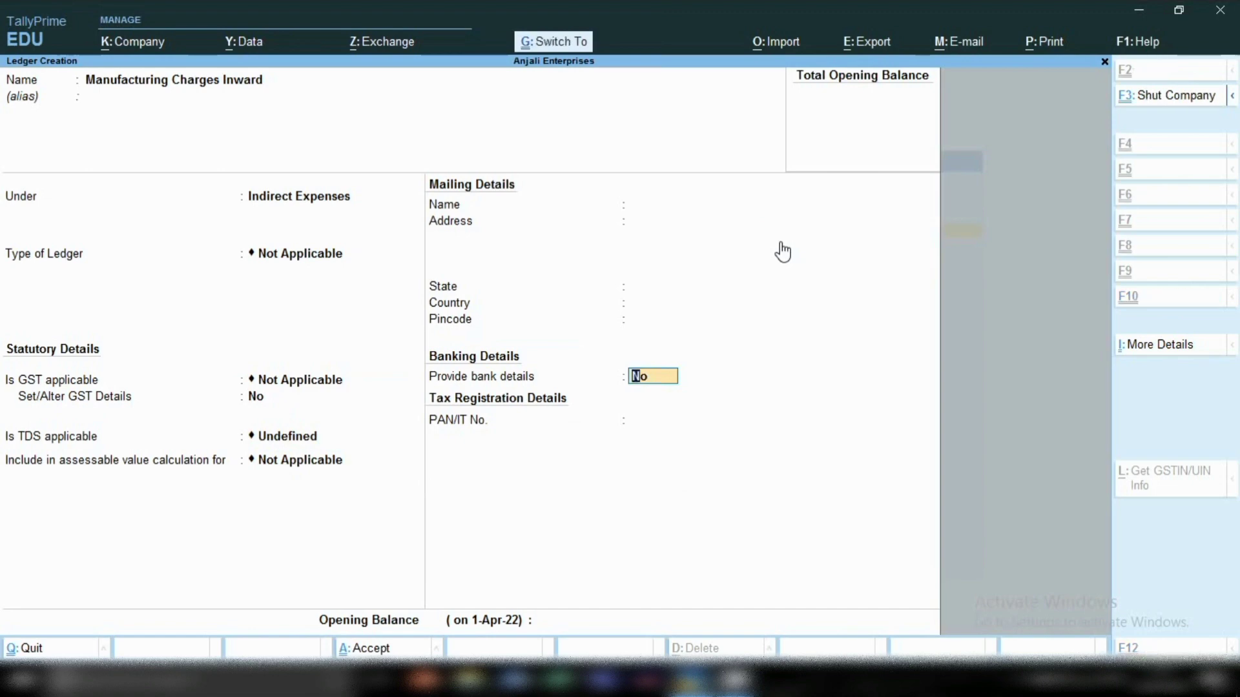
key("ctrl+a")
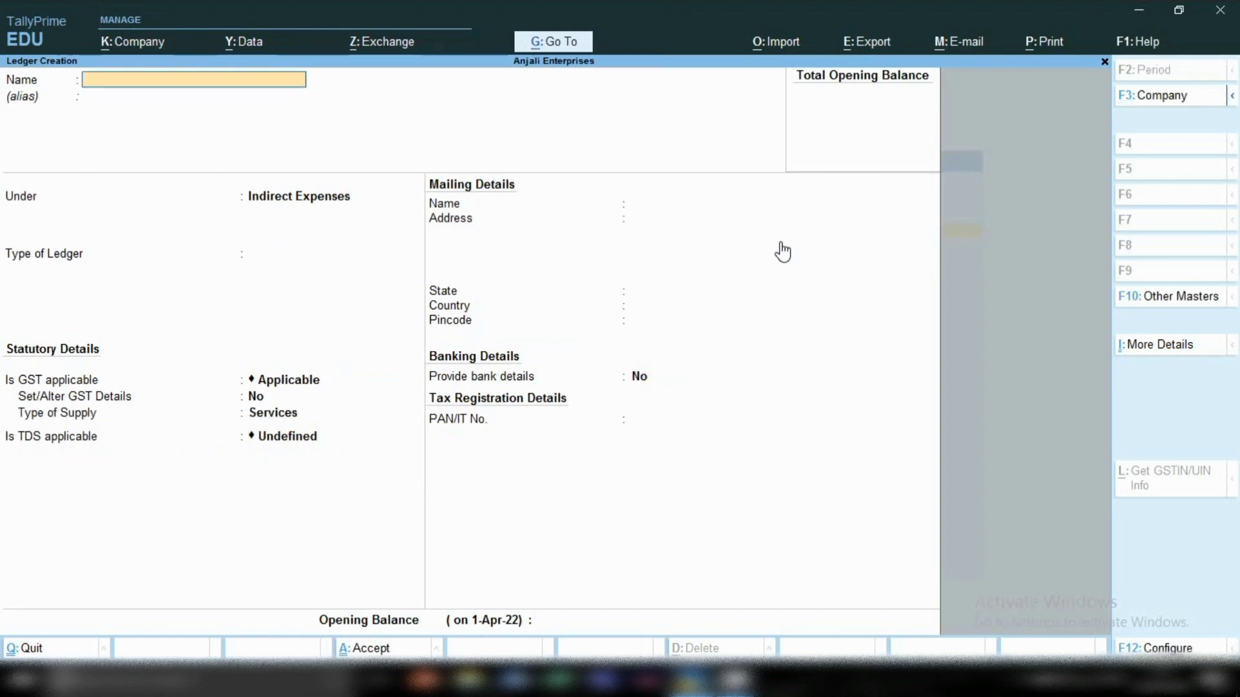
Create another ledger named Manufacturing Charges Outward and place it under the Direct Incomes group
type("Manu")
type("facturing Ch")
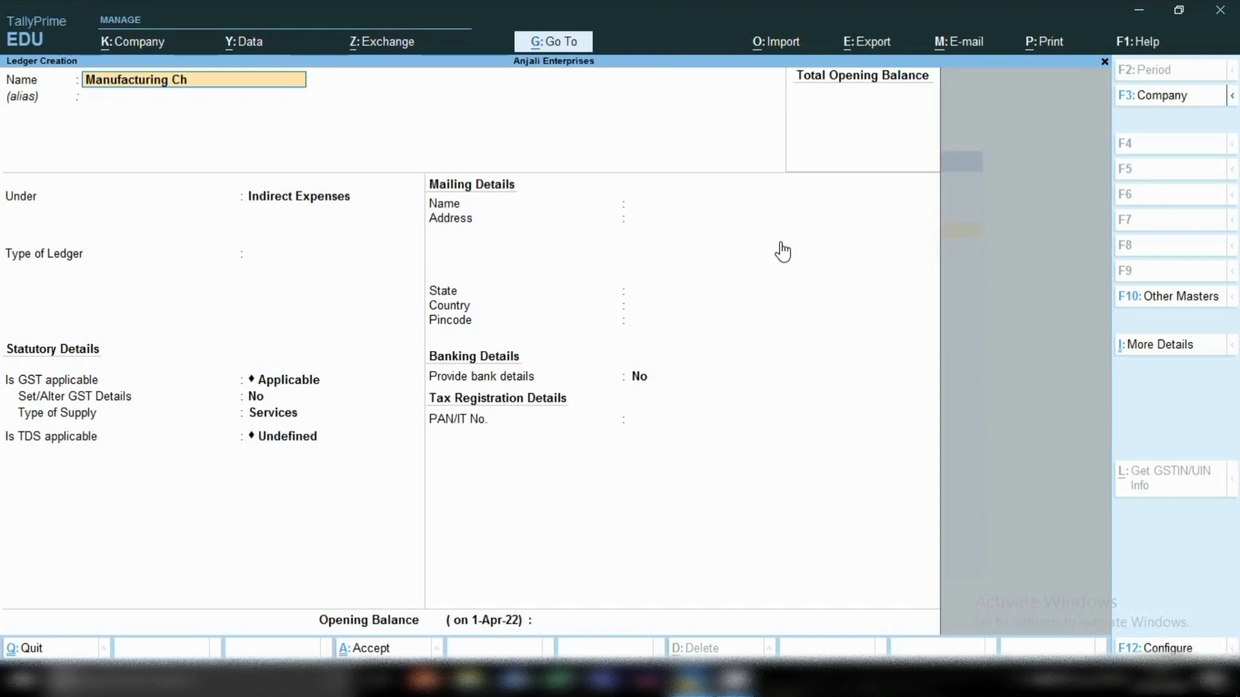
type("arges Outward")
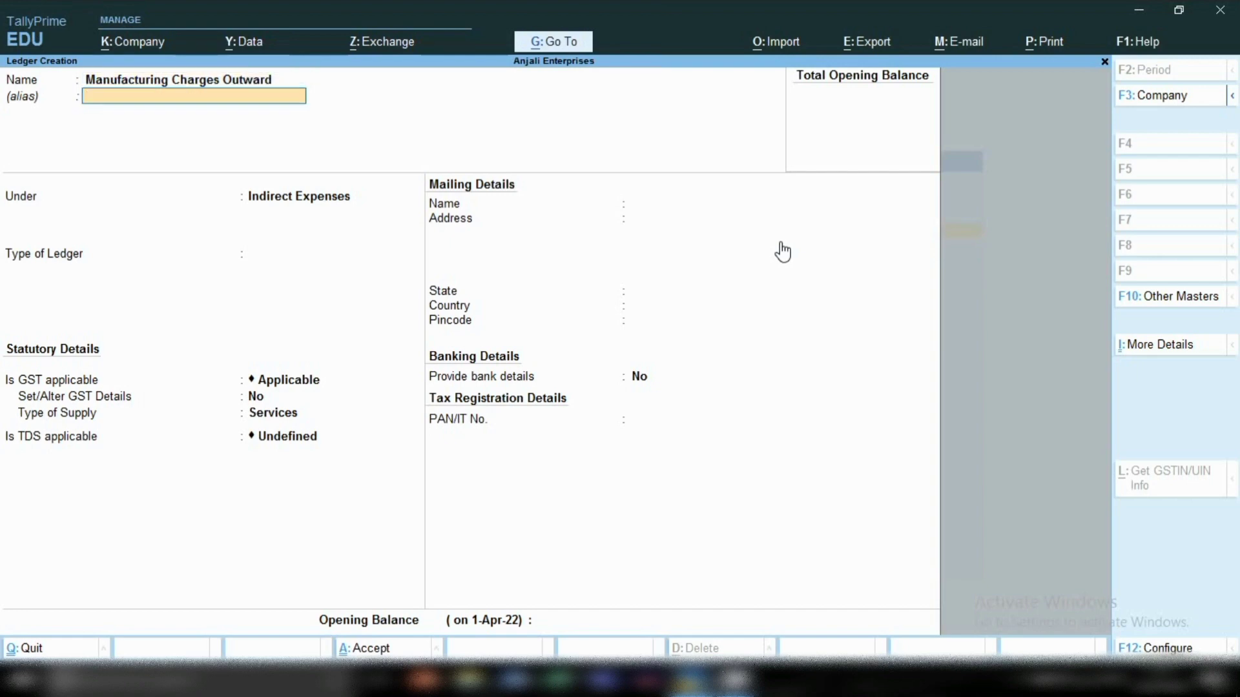
key("Return")
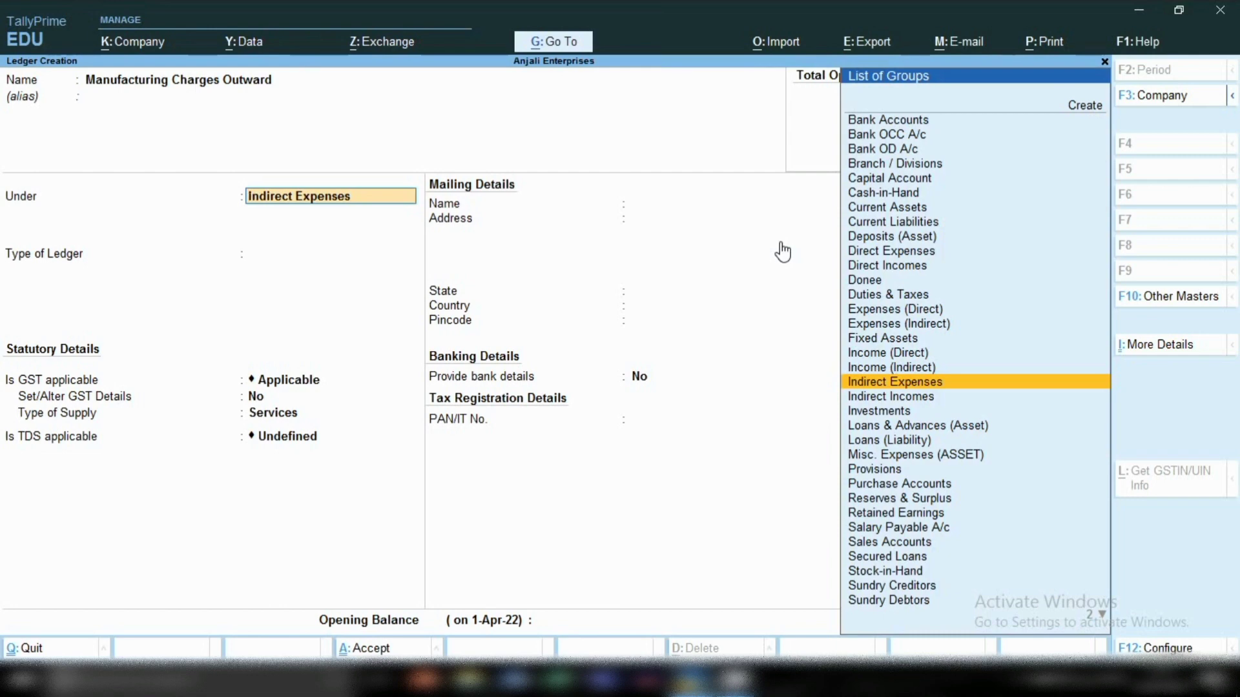
type("Dire")
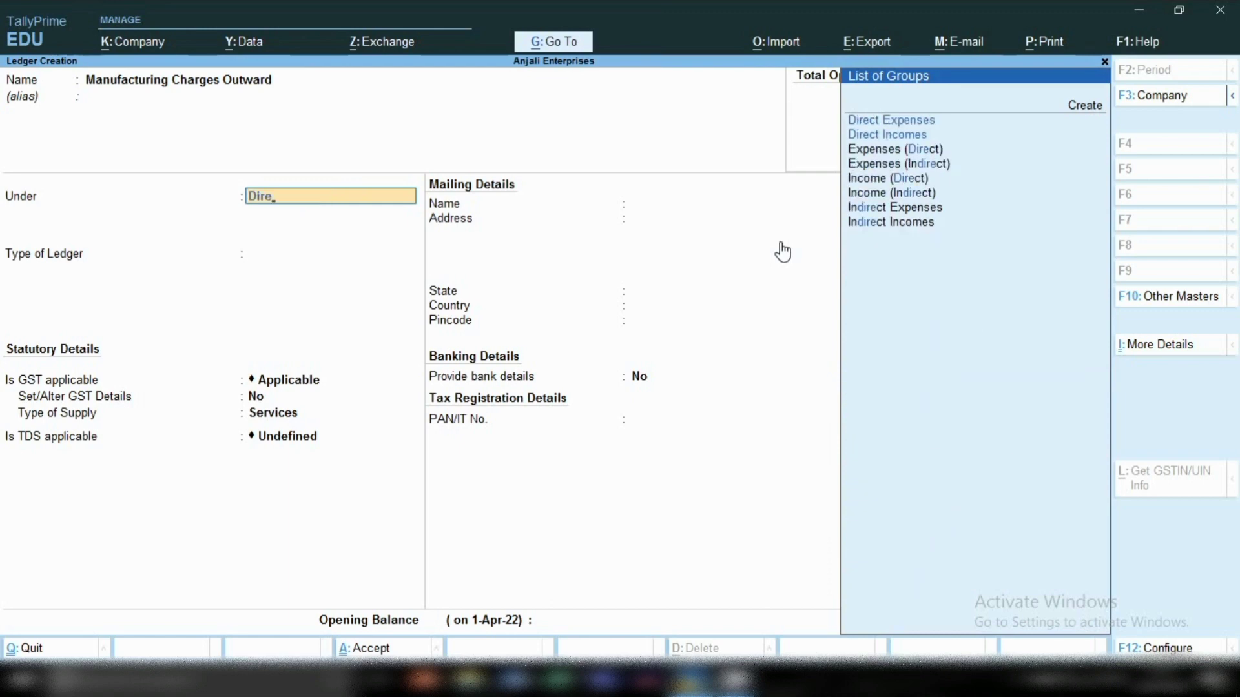
key("Down")
key("Return")
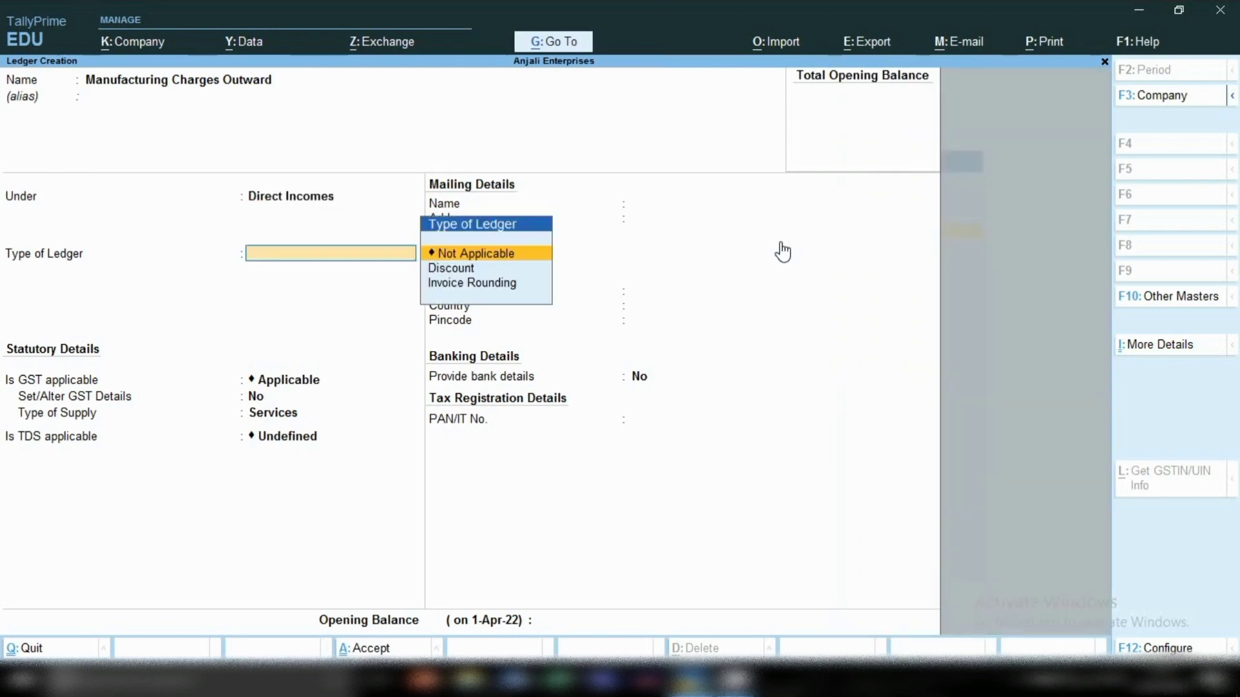
Keep GST Applicable and enable GST details for the ledger, leaving HSN/SAC blank and the nature of transaction as Not Applicable
key("Return")
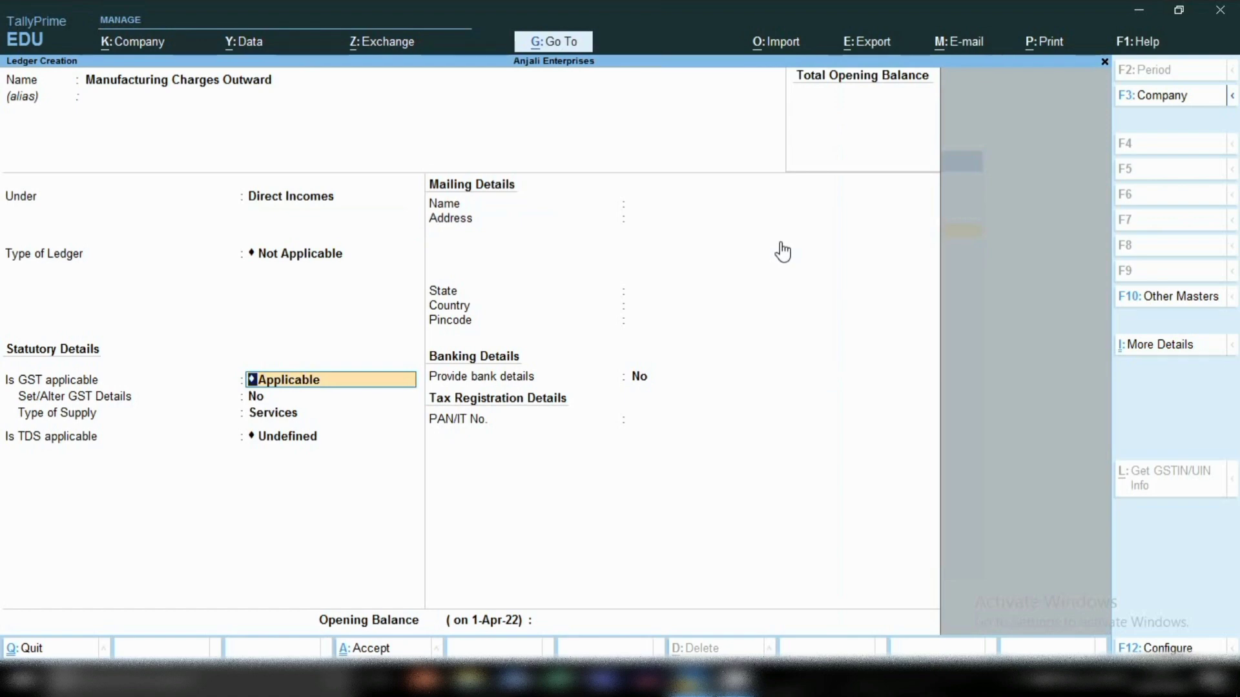
key("Return")
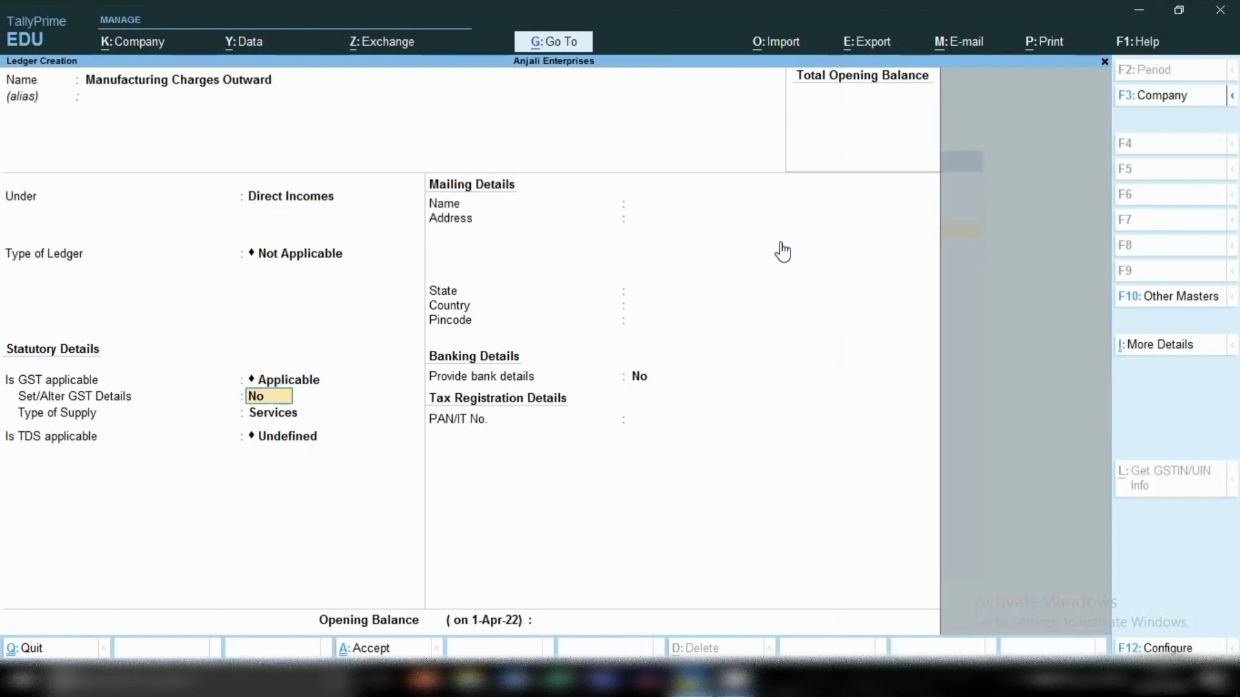
type("y")
key("Return")
key("Return")
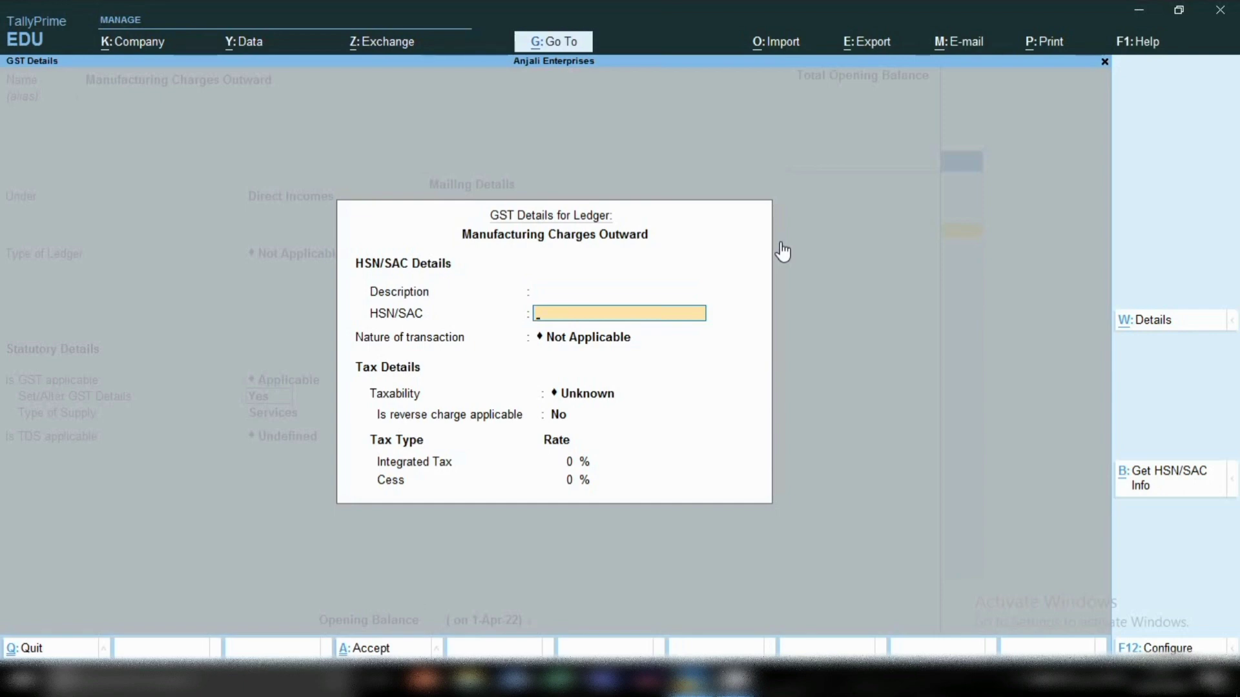
key("Return")
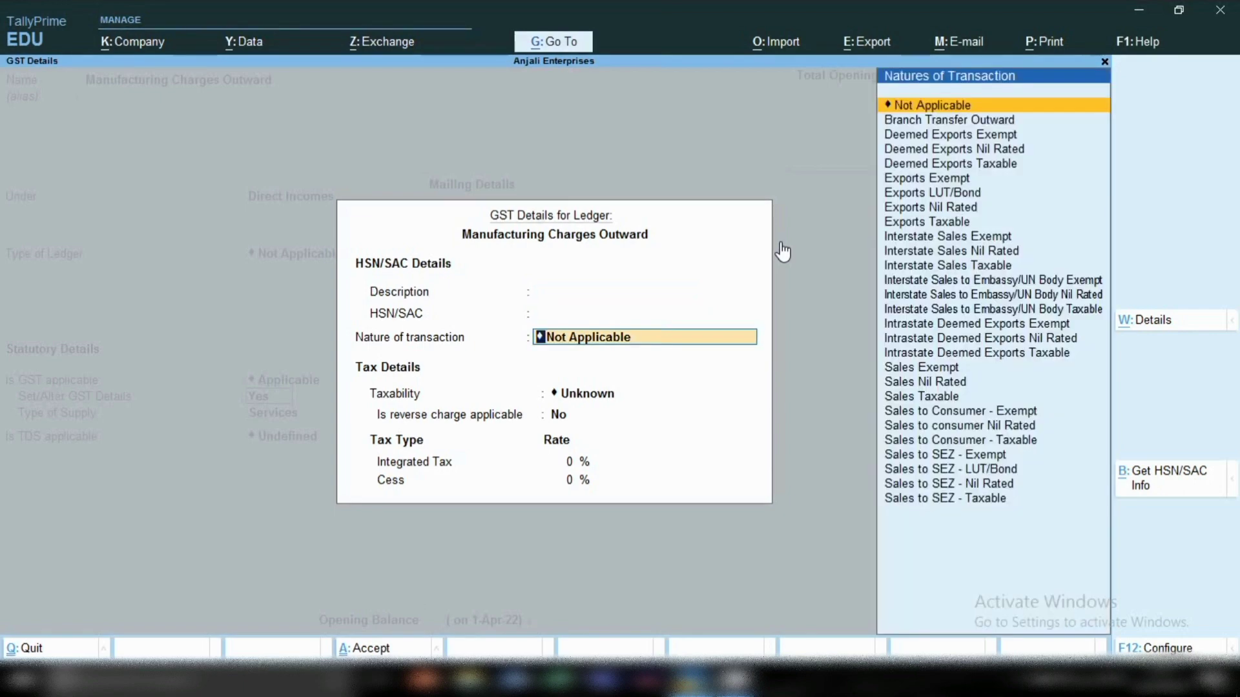
key("Return")
Set the ledger's taxability to Taxable with an integrated tax rate of 18%, and accept the GST details
key("Down")
key("Down")
key("Down")
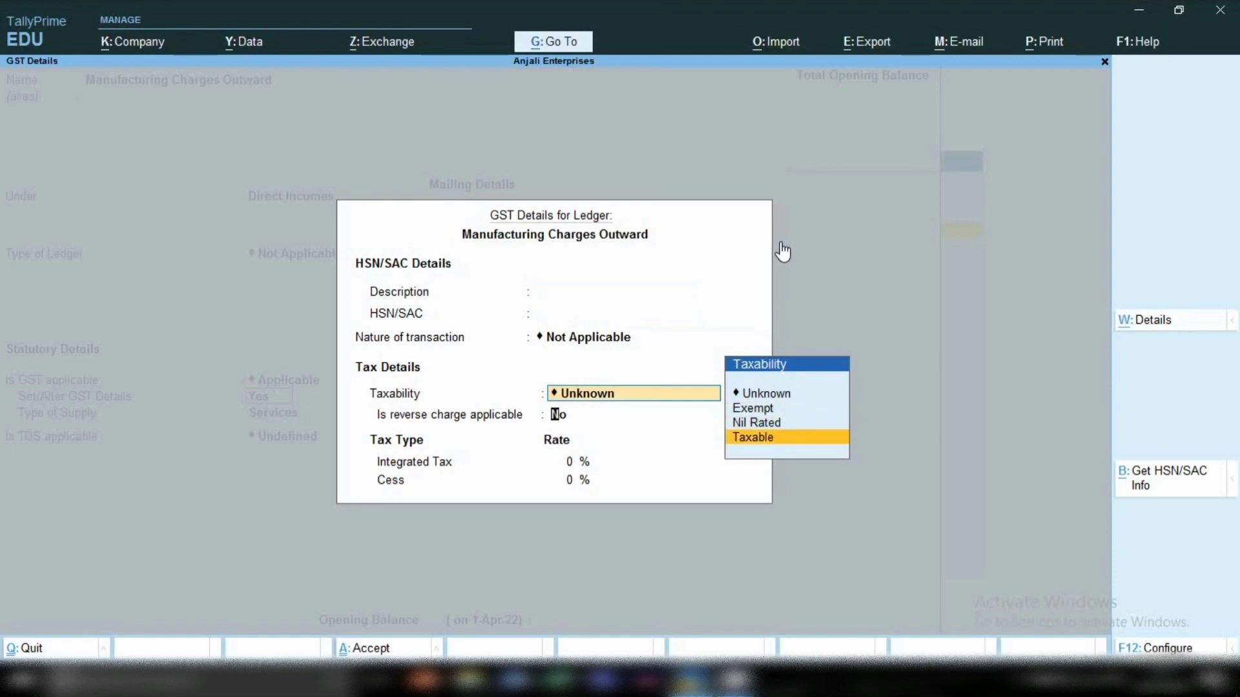
key("Return")
key("Return")
type("18")
key("Return")
key("Return")
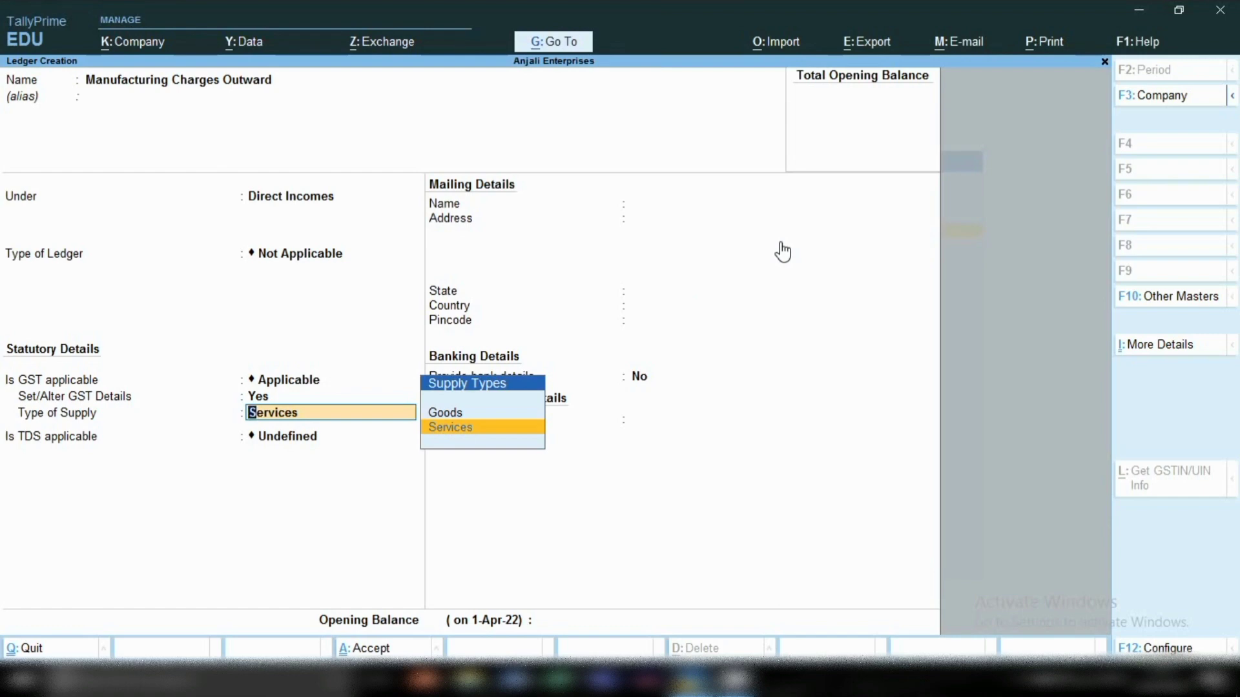
Keep Services as the supply type without bank details, and save the Manufacturing Charges Outward ledger
key("Return")
key("Return")
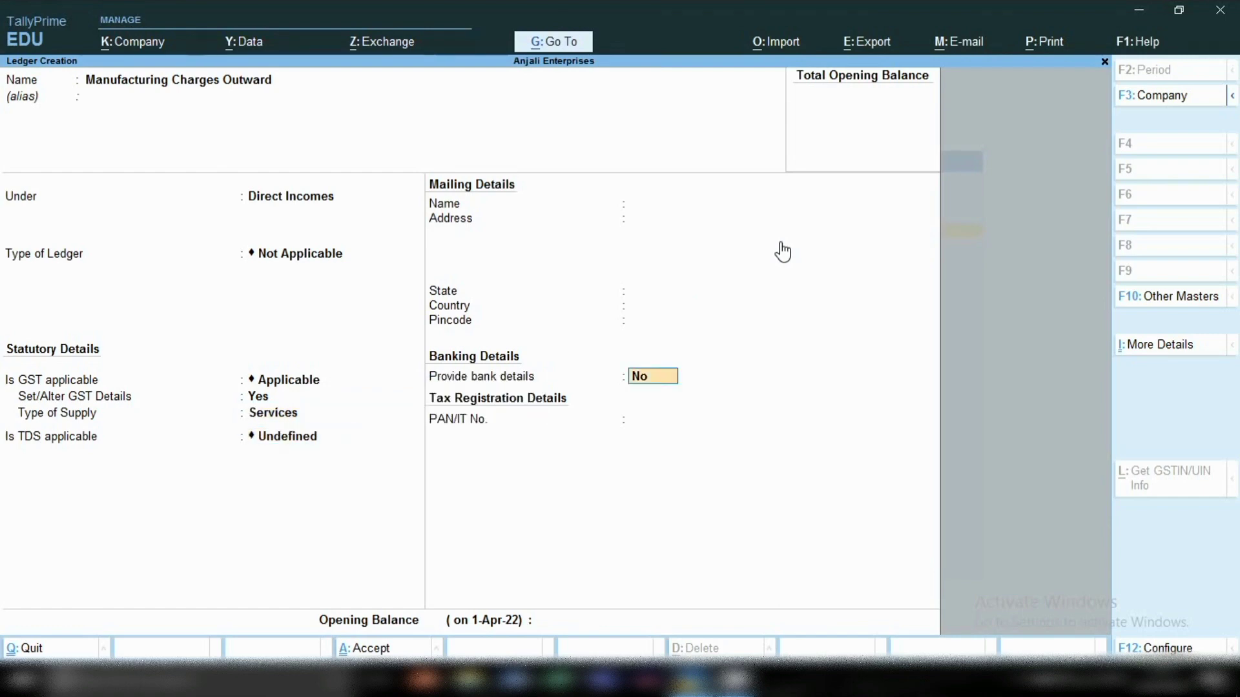
key("Return")
key("Return")
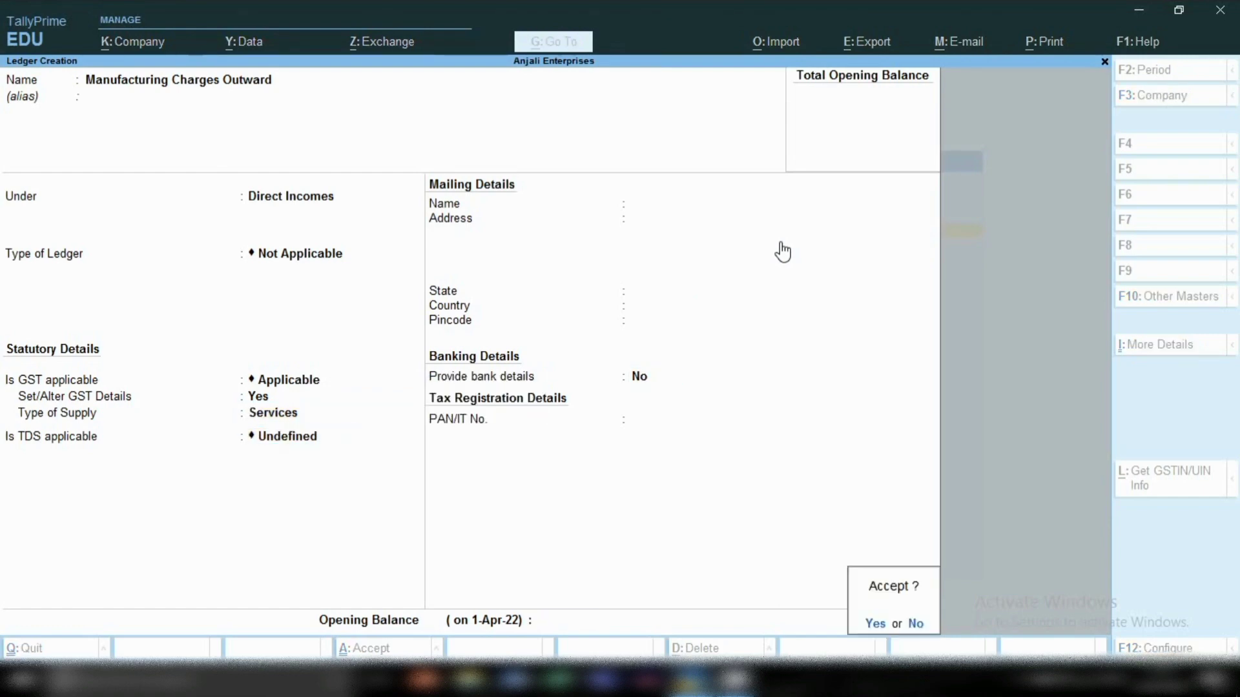
key("Return")
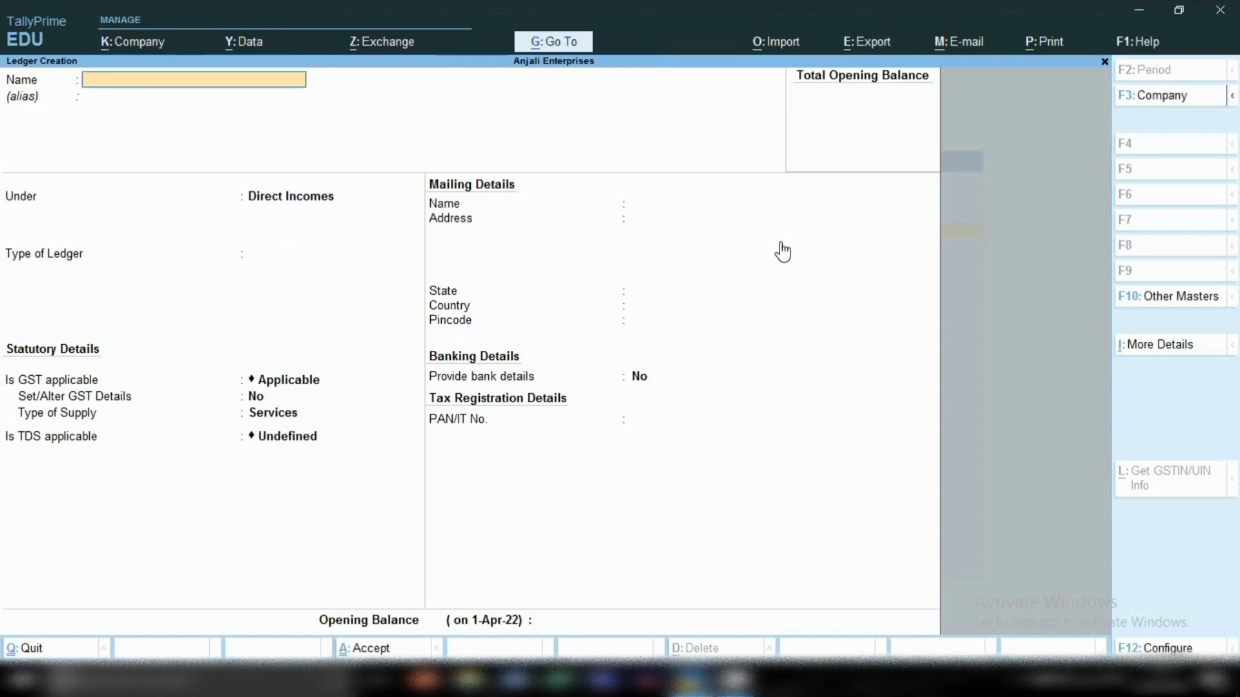
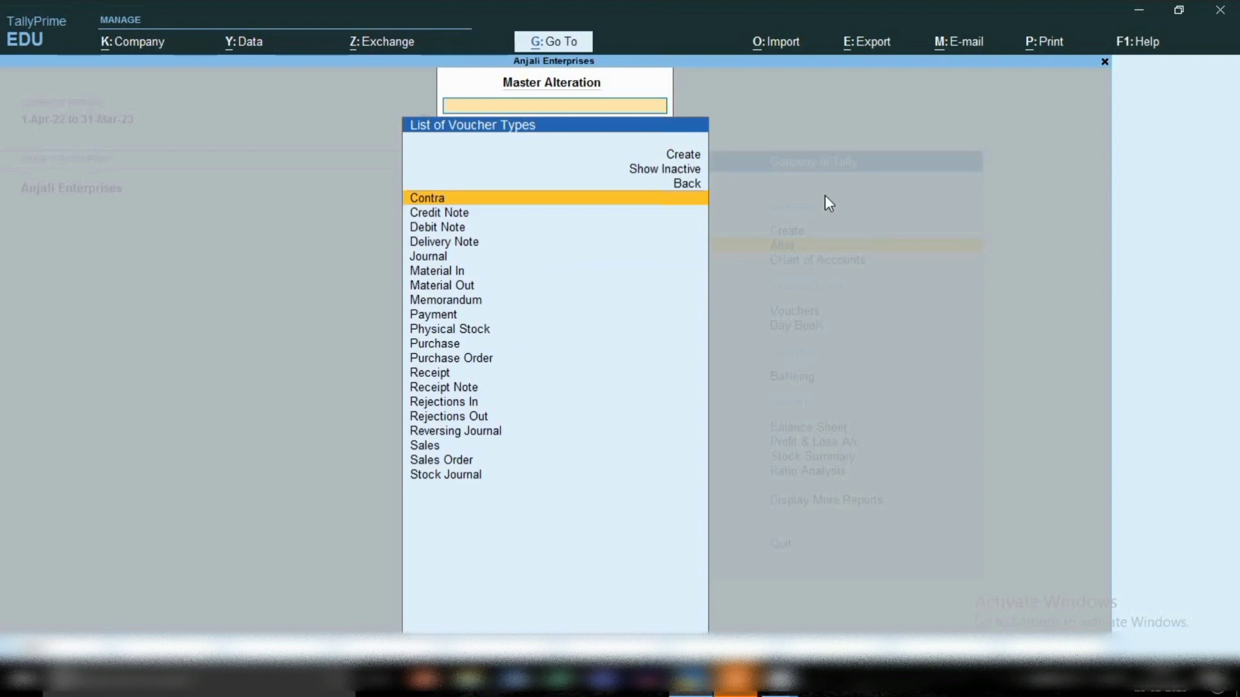
Open the Delivery Note voucher type for alteration and keep it activated with the abbreviation Dely Note
key("Down")
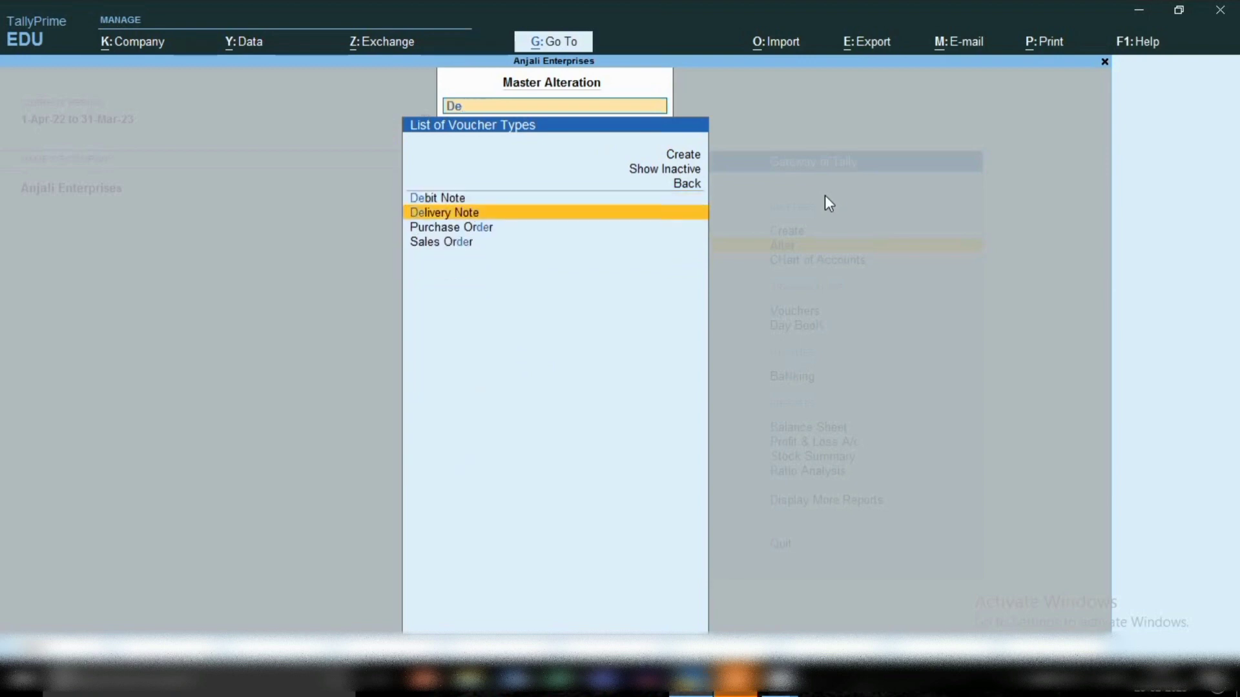
key("Return")
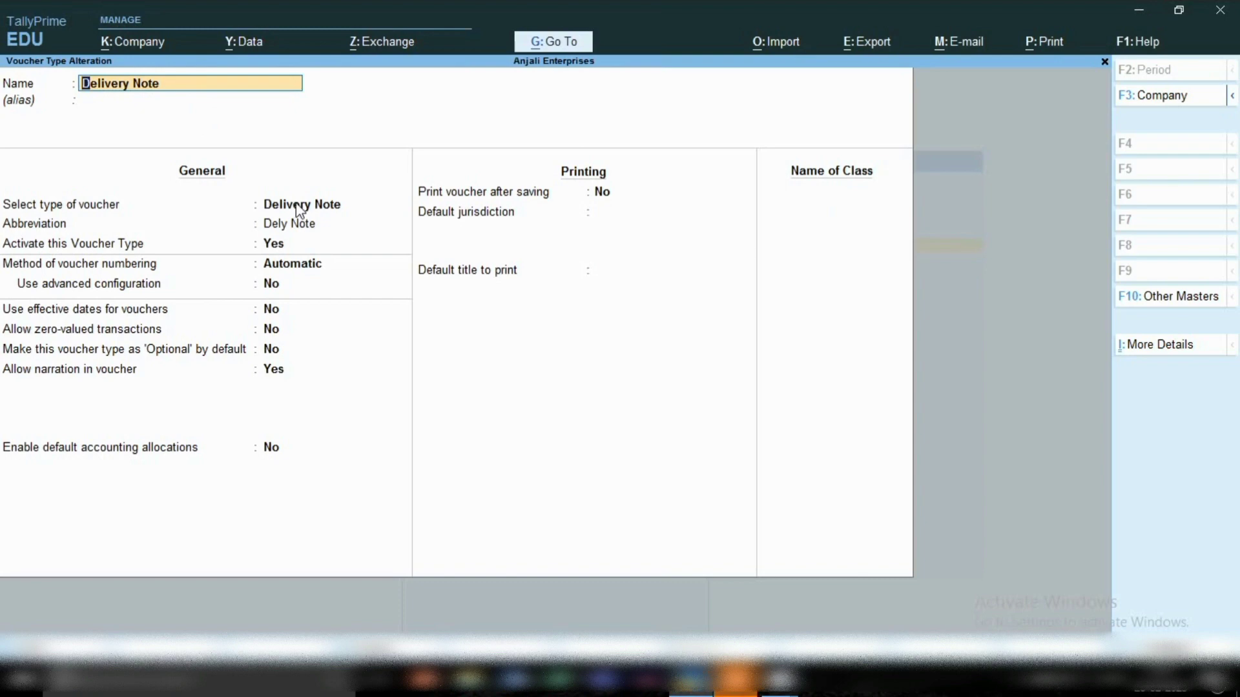
key("Return")
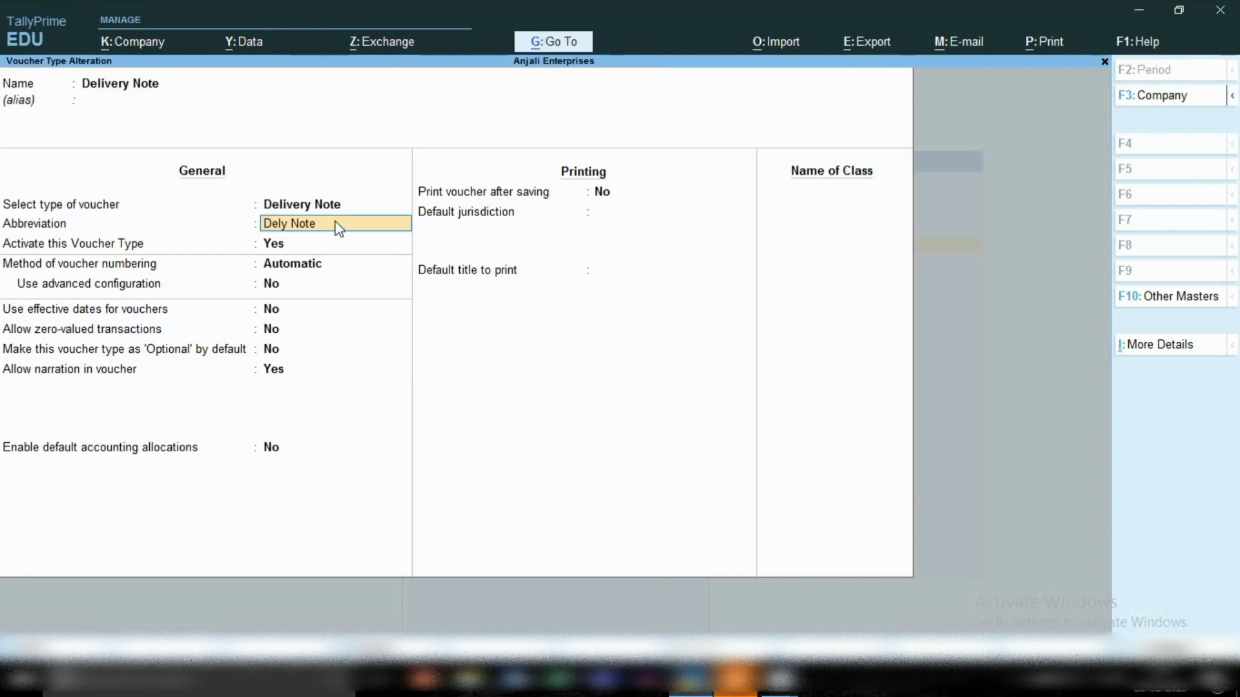
key("Return")
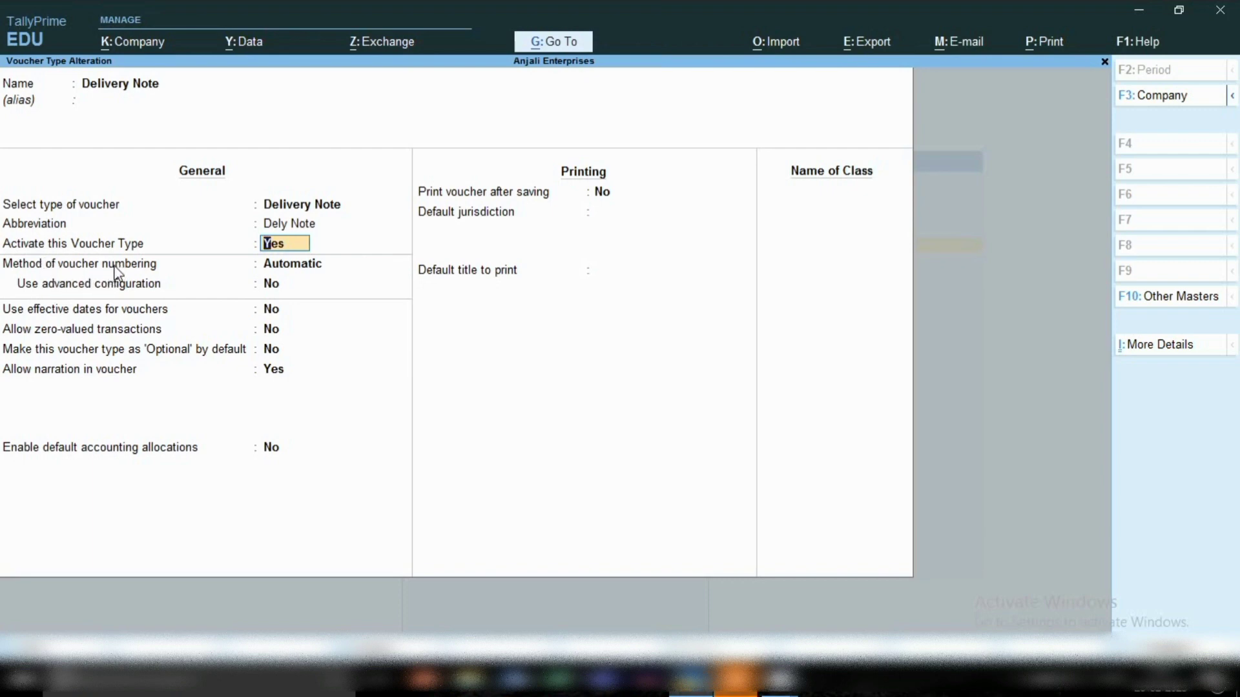
key("Return")
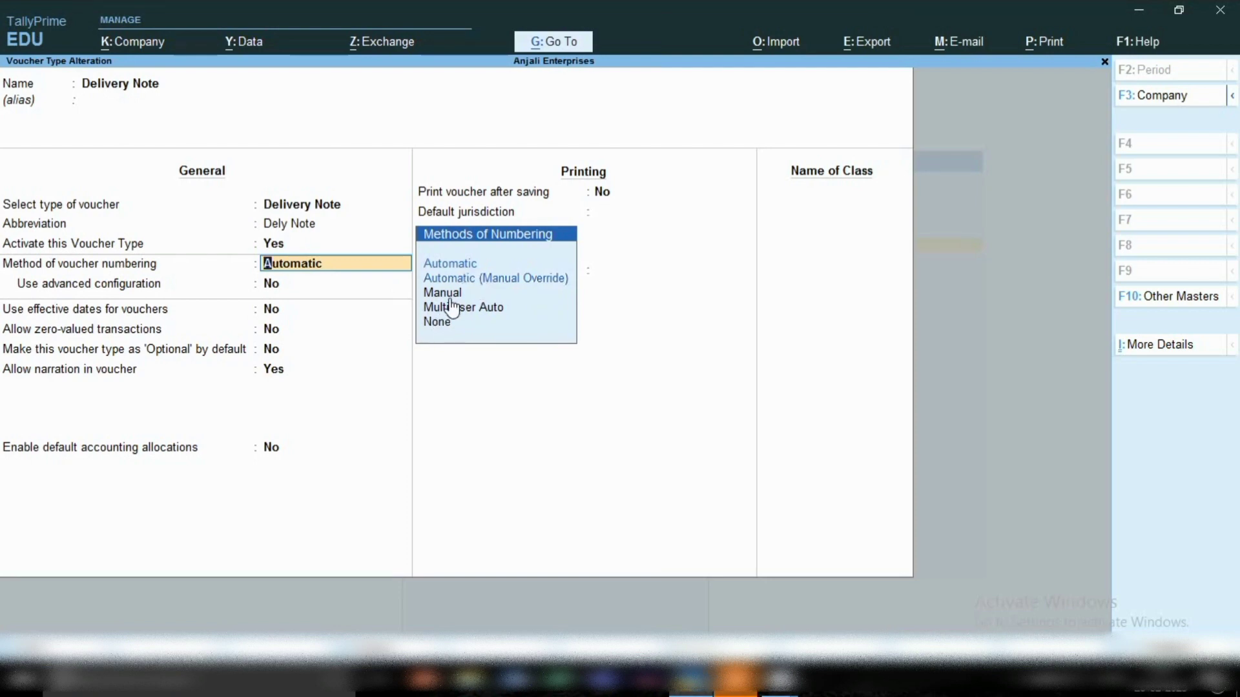
Keep automatic numbering, no effective dates or zero-valued transactions, and narration allowed, and save the Delivery Note voucher type
key("Return")
key("Return")
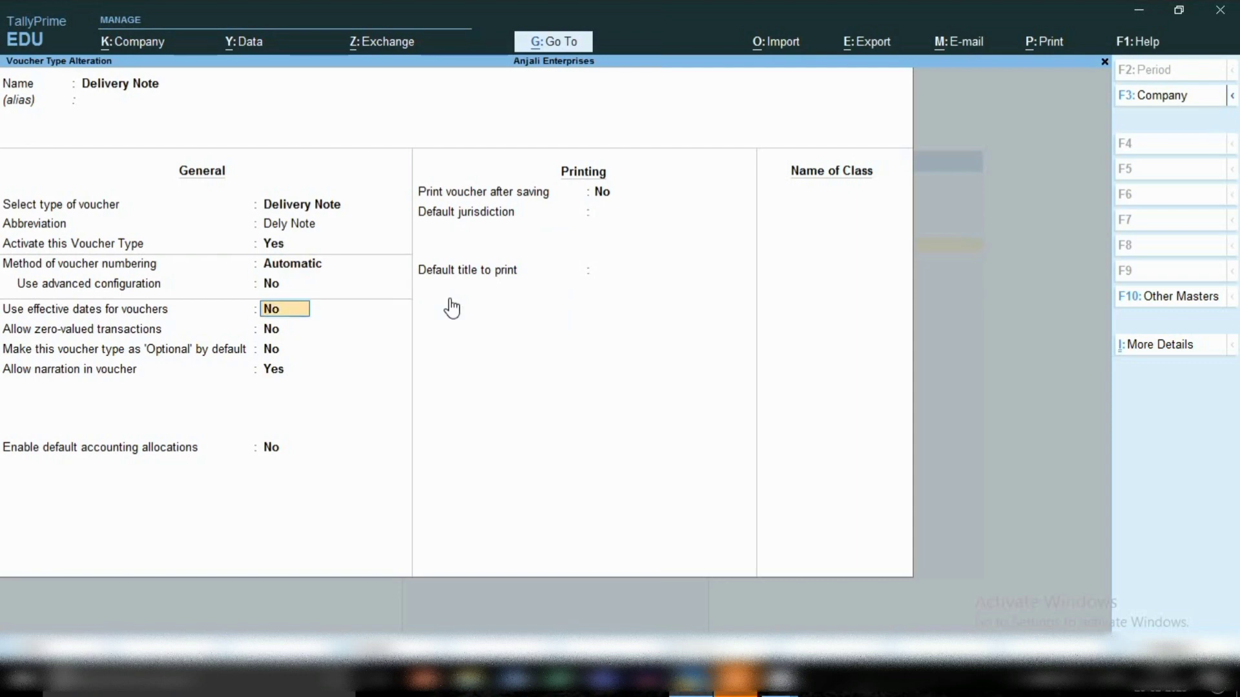
key("Return")
key("Return")
key("Return")
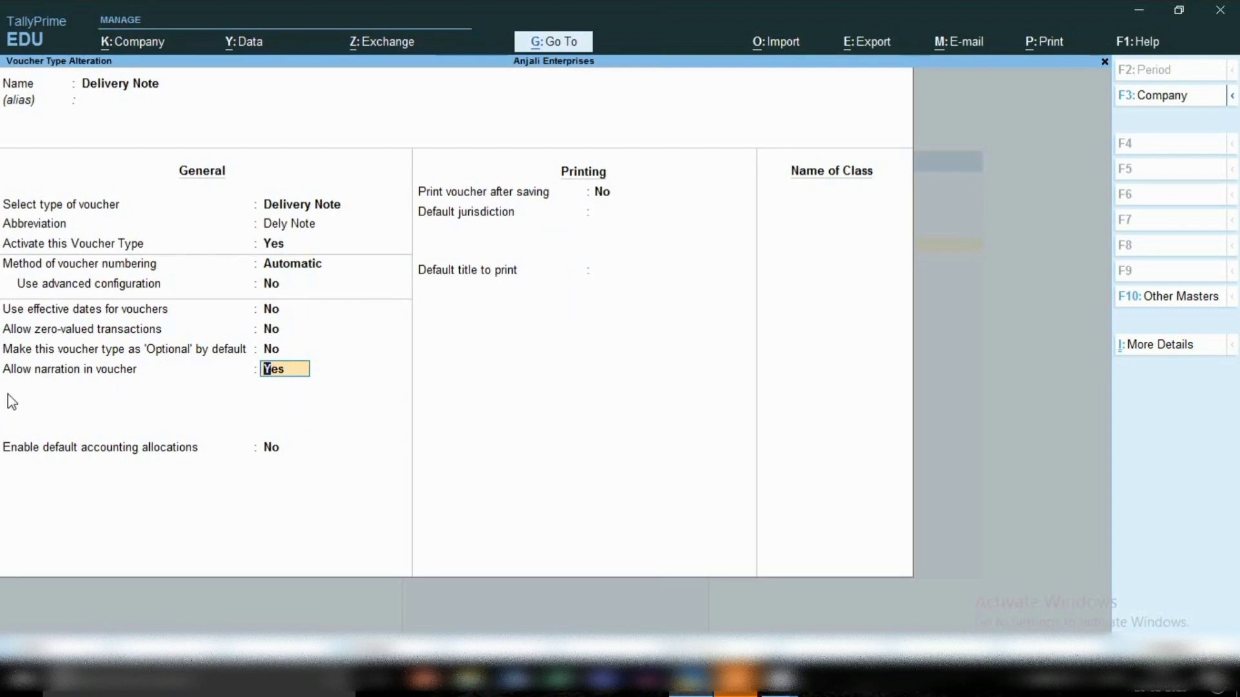
key("ctrl")
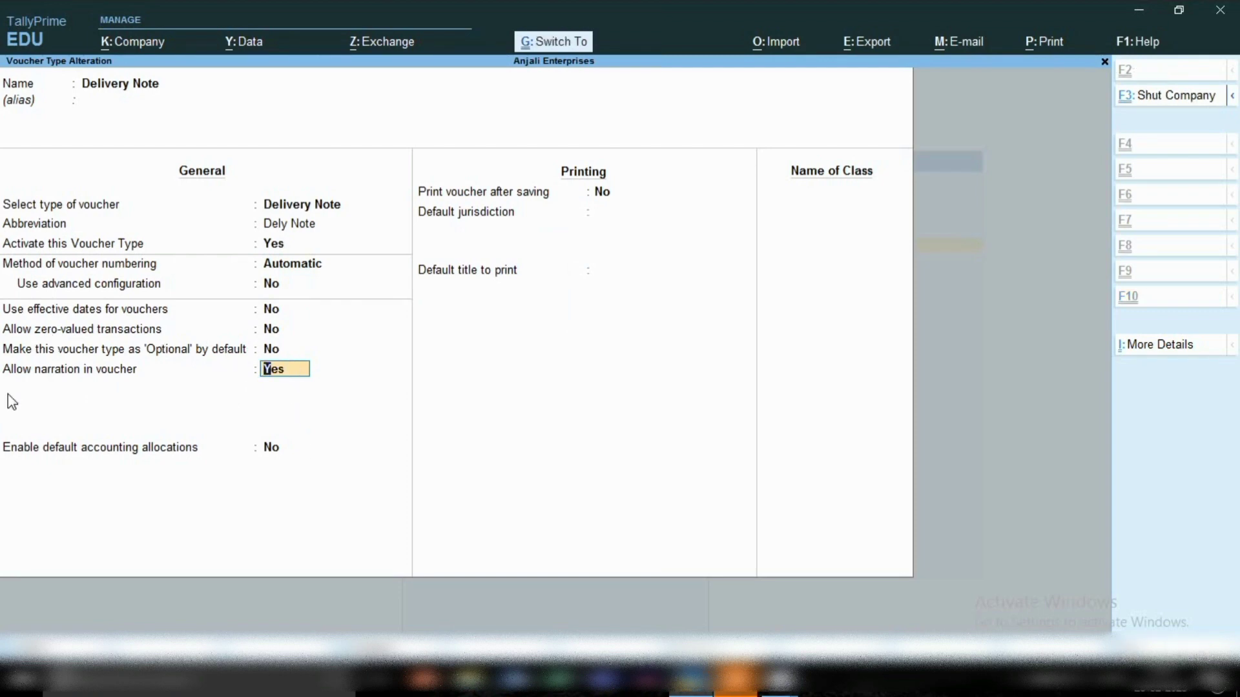
key("ctrl+a")
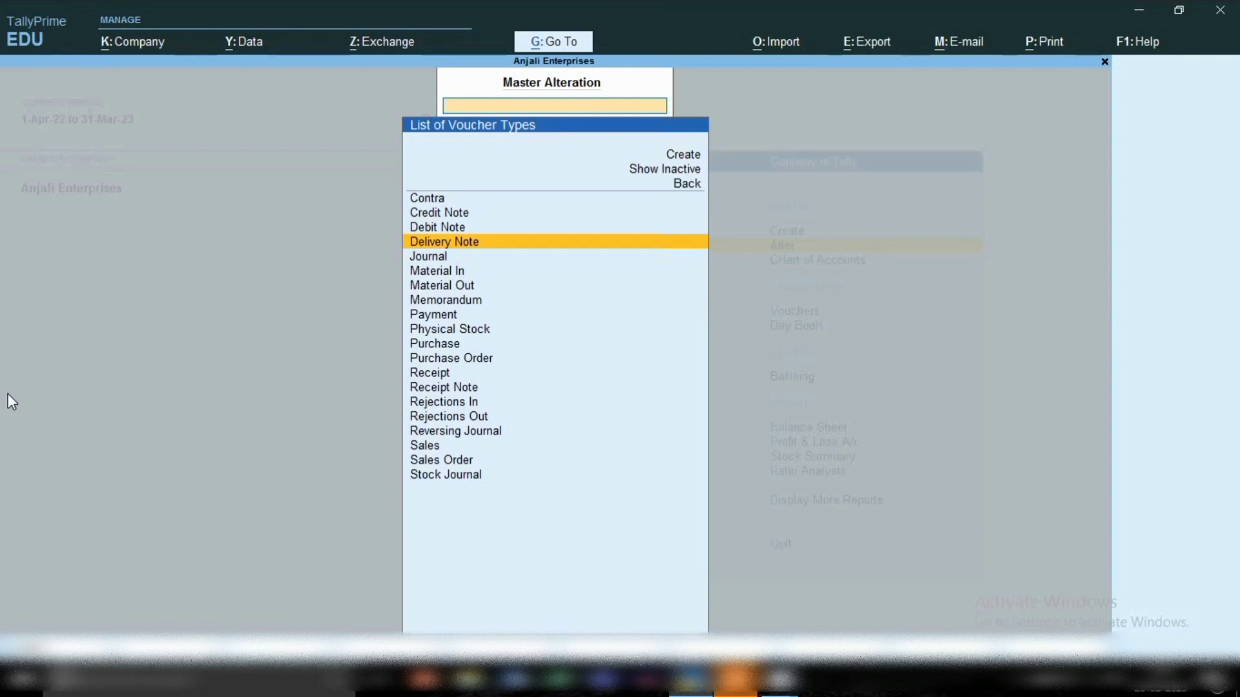
Return to the Gateway of Tally and open a new Delivery Note voucher
key("Escape")
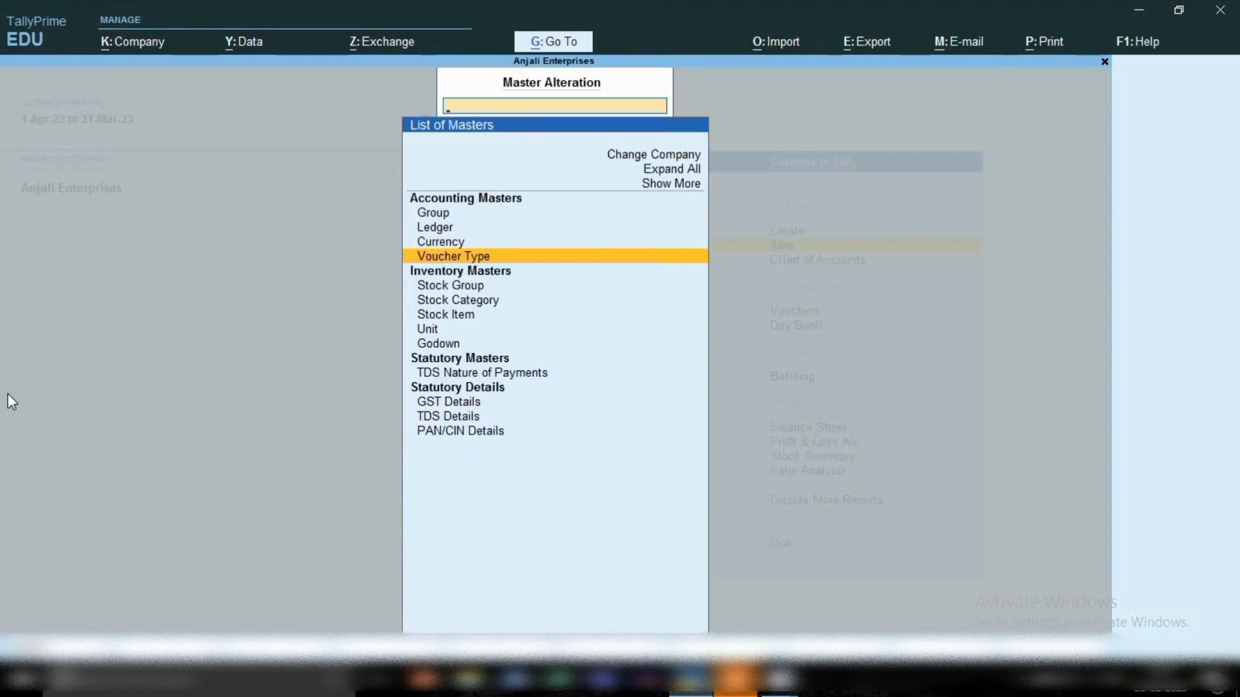
key("Escape")
key("Escape")
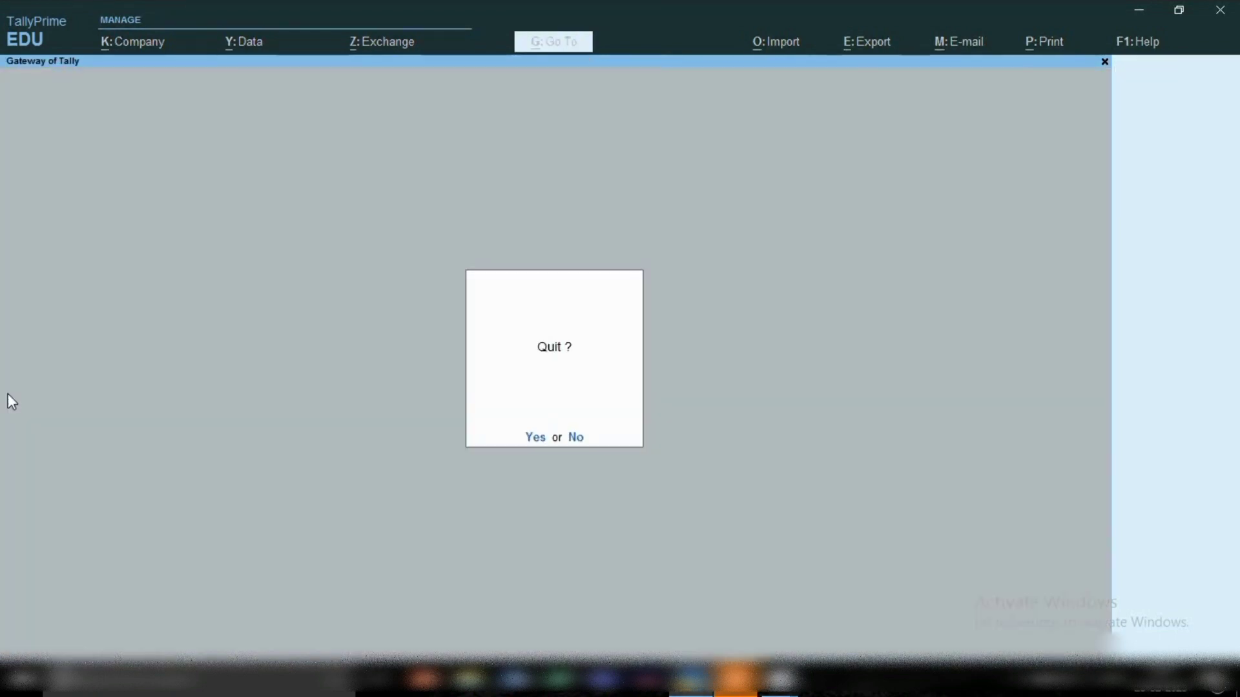
key("Escape")
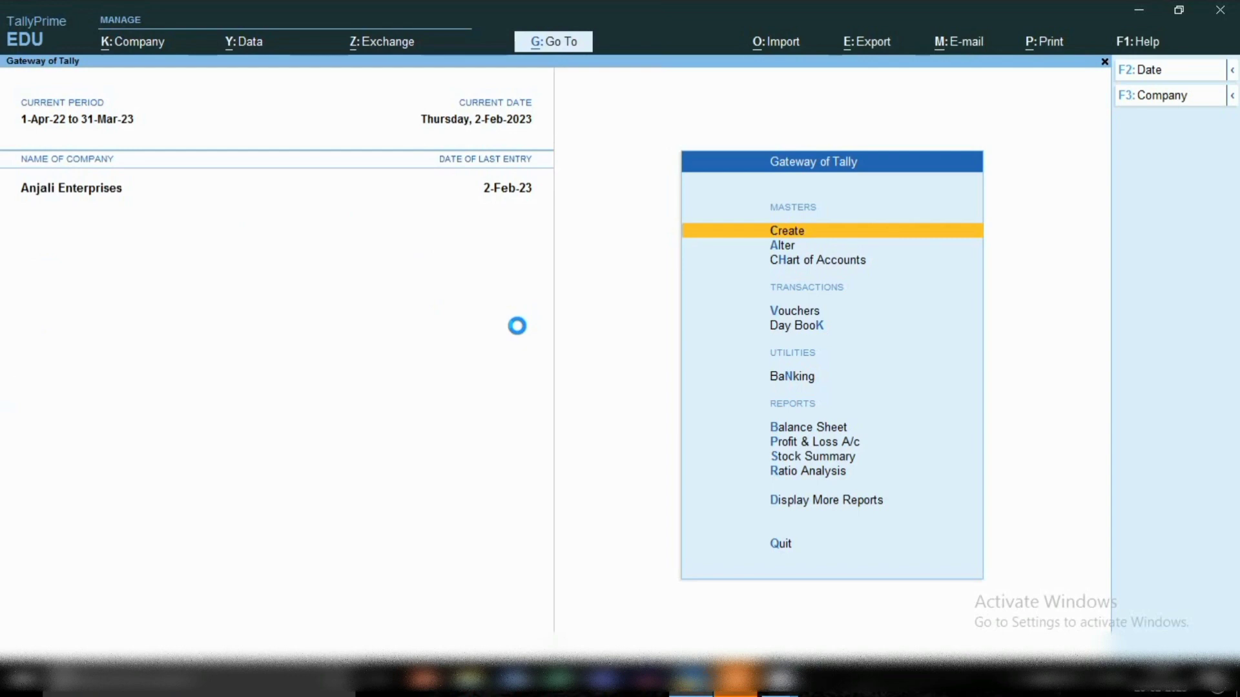
key("v")
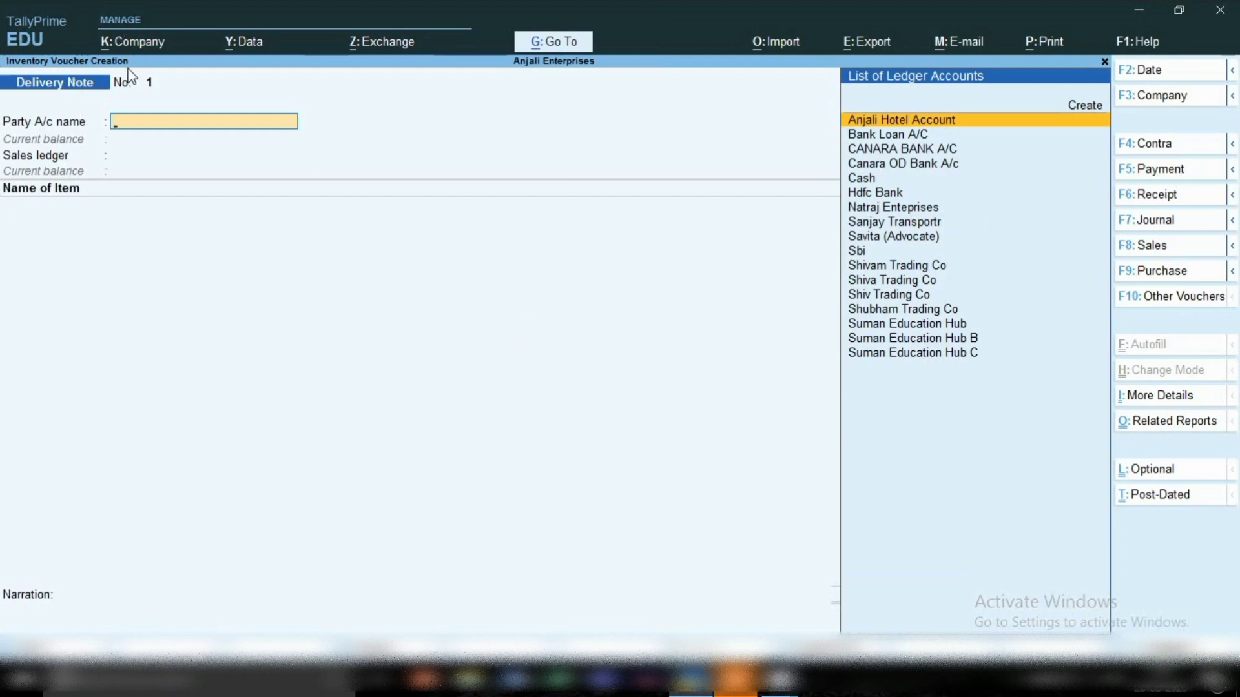
Choose the Delivery Note voucher type and select Natraj Enteprises as the party account
left_click(1174, 301)
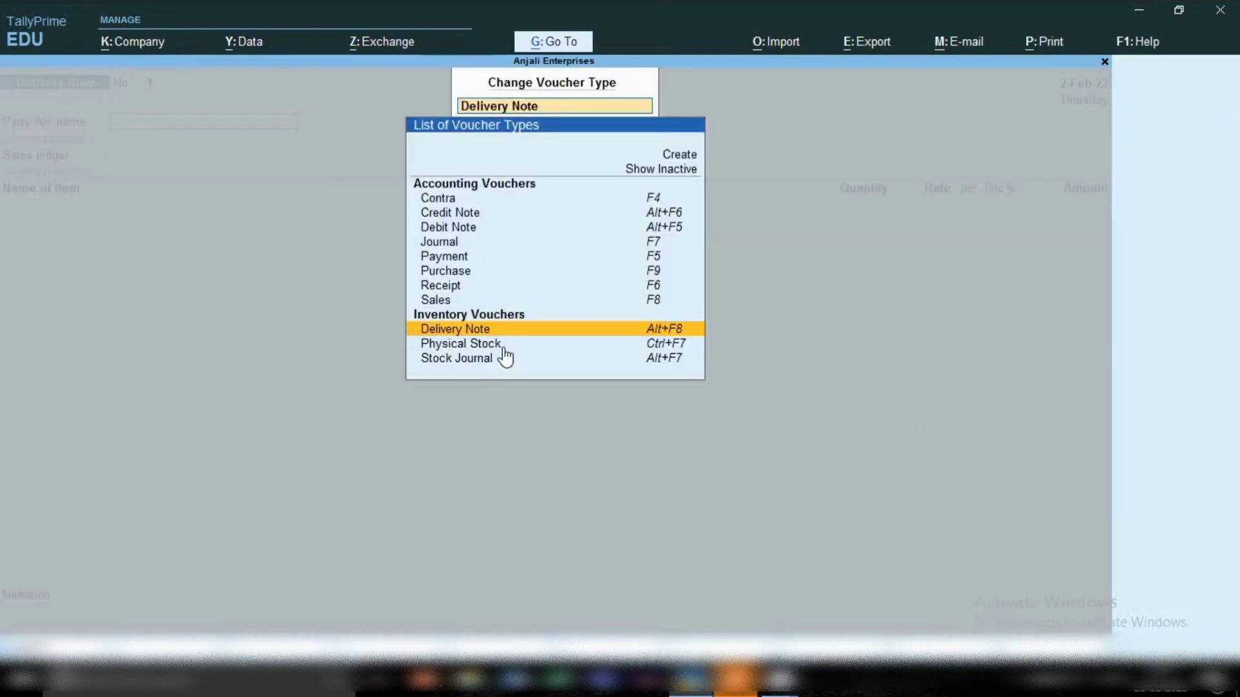
key("Return")
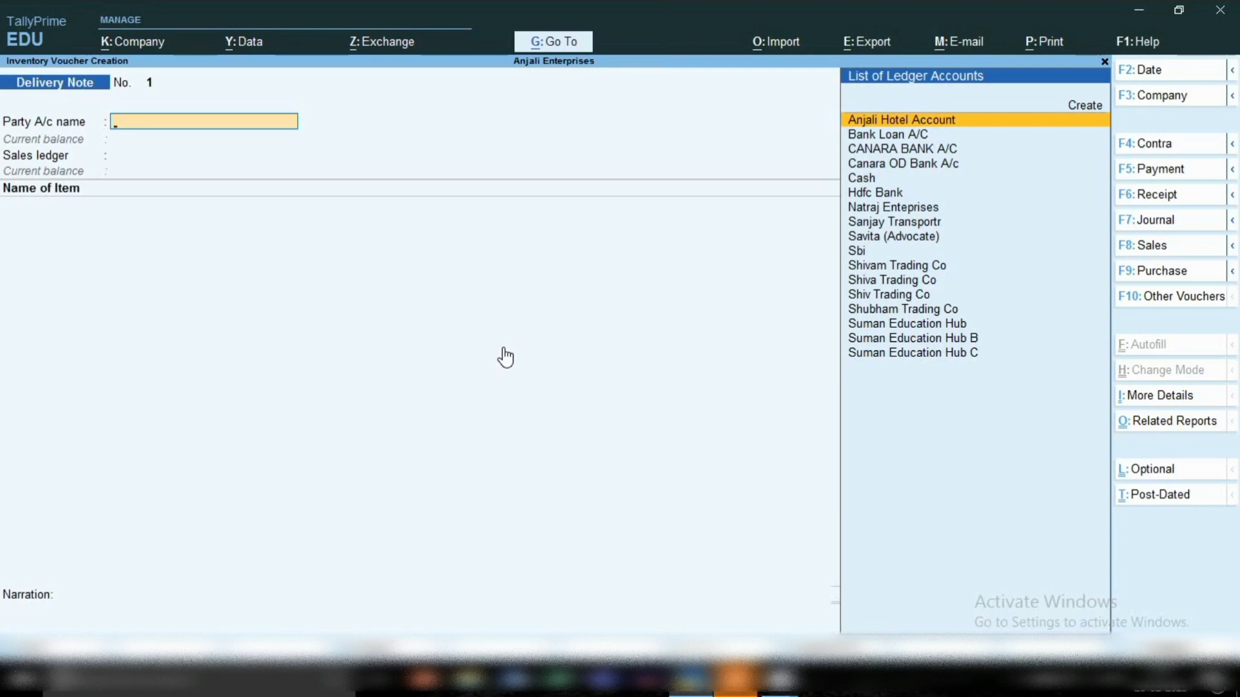
key("Down")
key("Down")
key("Down")
key("Down")
key("Down")
key("Down")
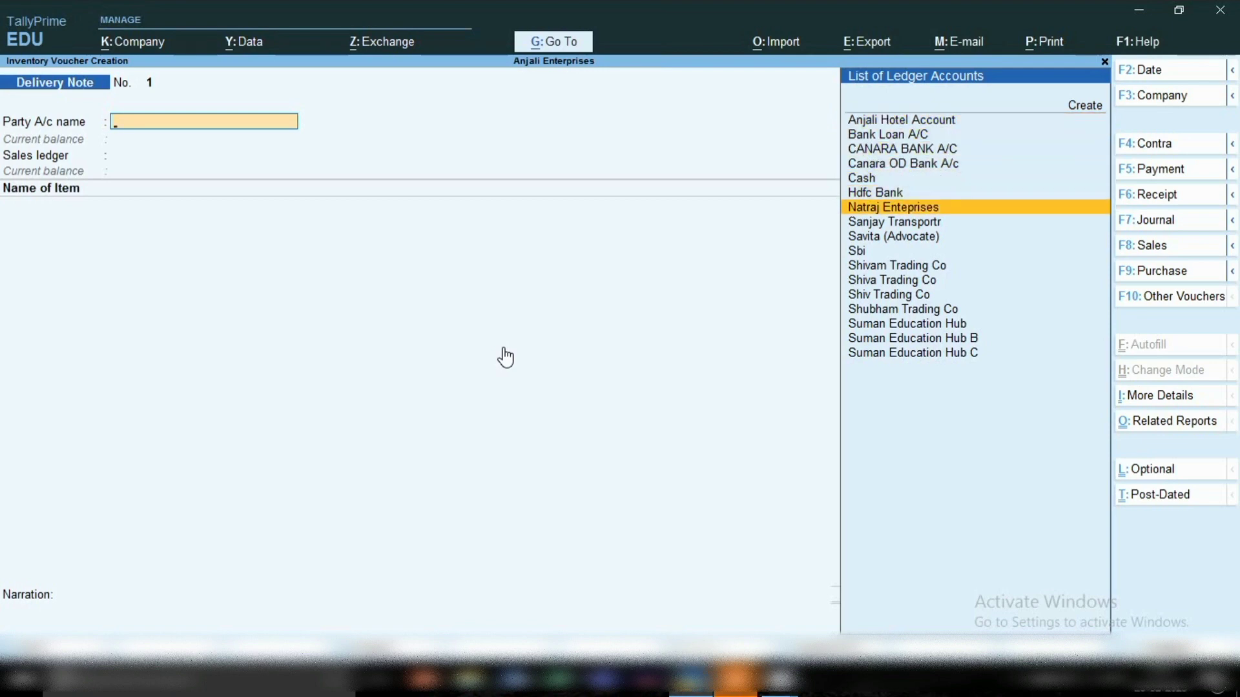
key("Return")
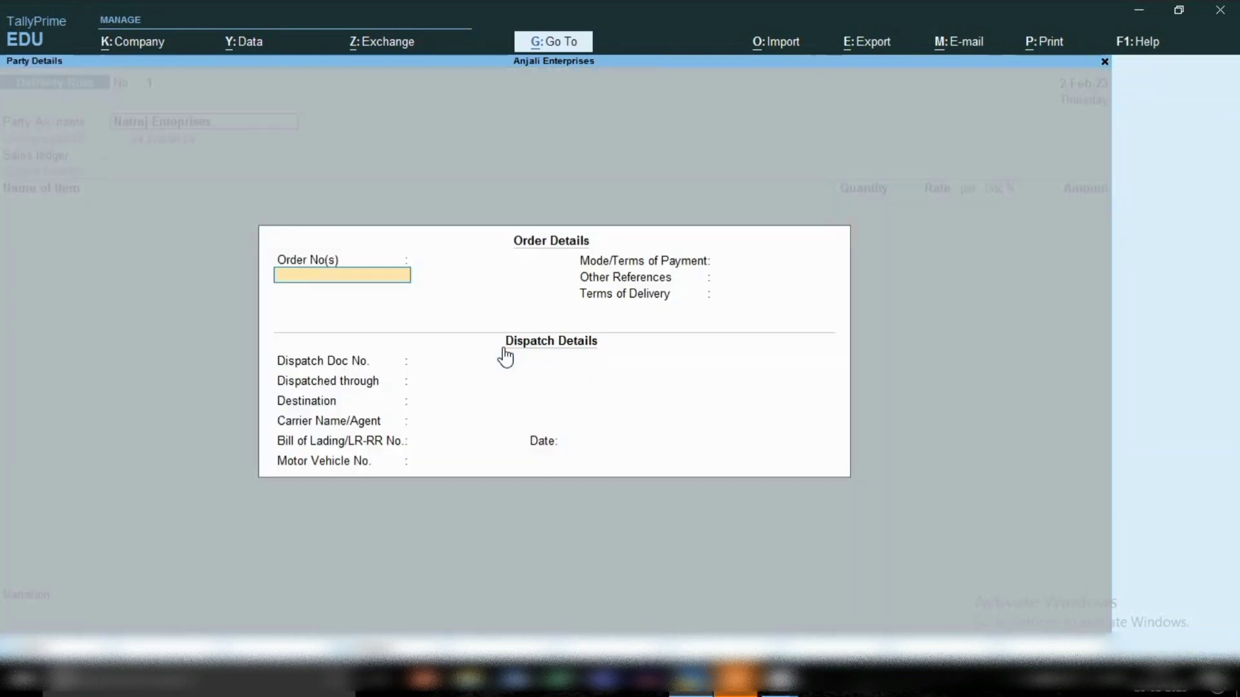
Leave all order and dispatch details blank, including the motor vehicle number, and continue to the party details
key("Return")
key("Return")
key("Return")
key("Return")
key("Return")
key("Return")
key("Return")
key("Return")
key("Return")
key("Return")
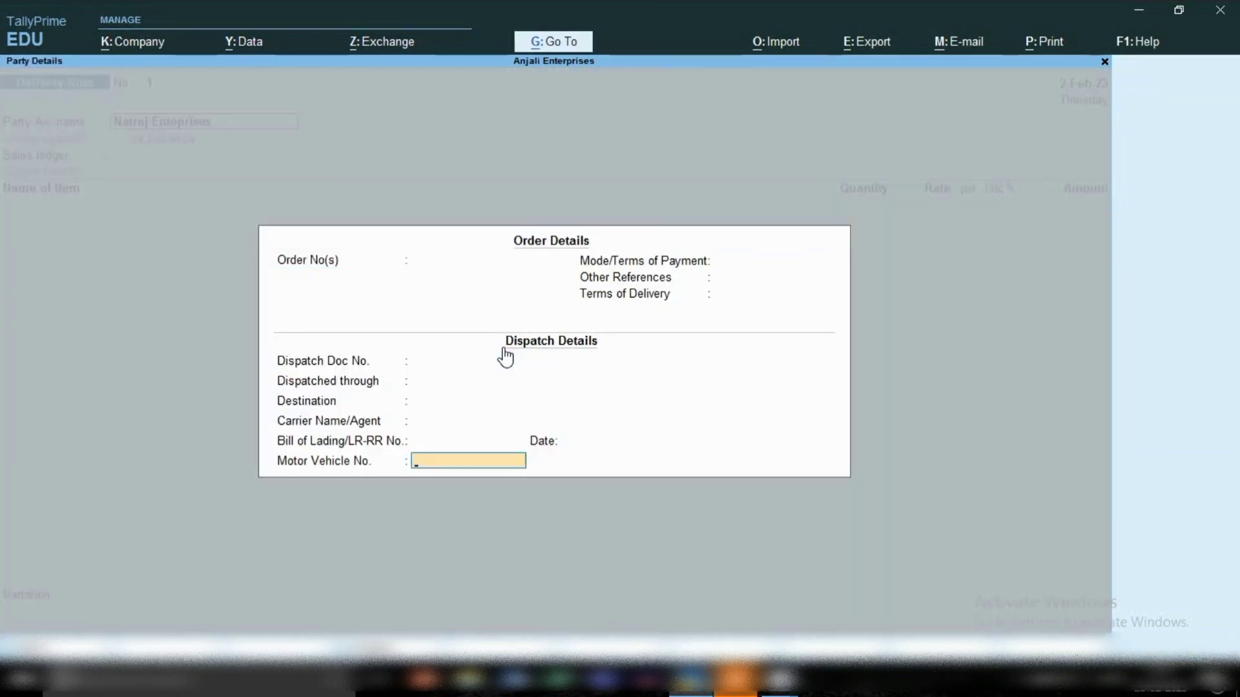
key("Return")
key("Return")
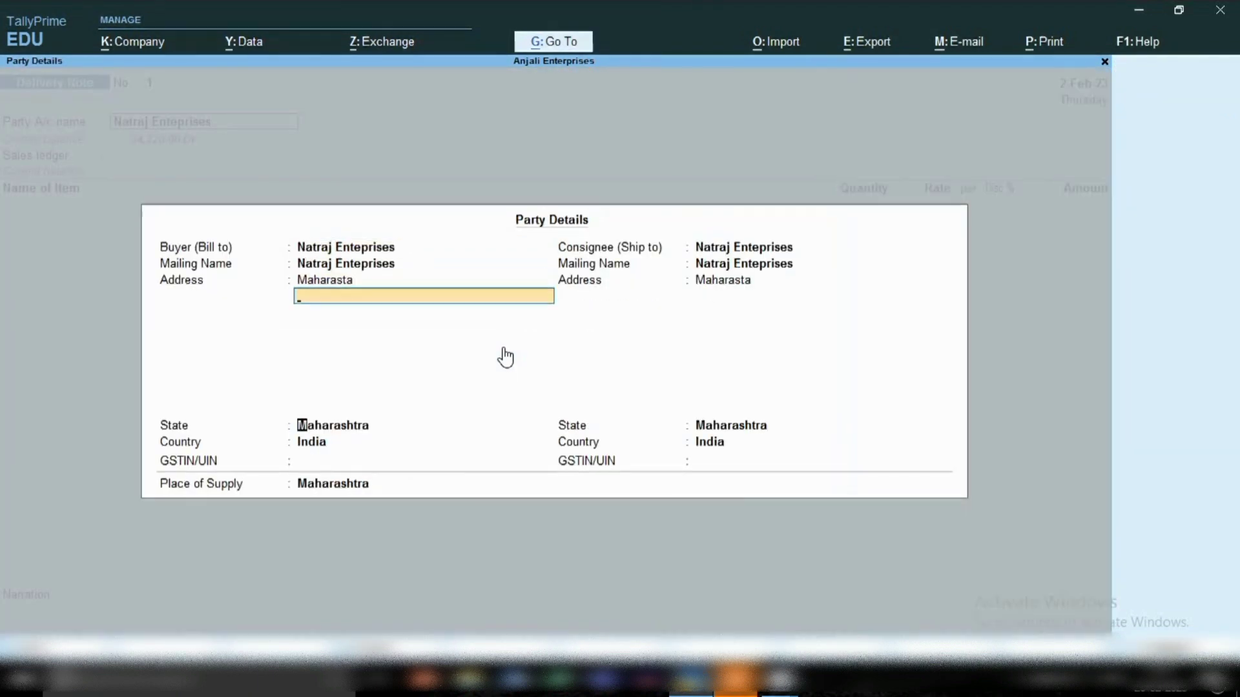
Accept the buyer and consignee details with Maharashtra as the state and no GSTIN, and use Sales as the sales ledger
key("Return")
key("Return")
key("Return")
key("Return")
key("Return")
key("Return")
key("Return")
key("Return")
key("Return")
key("Return")
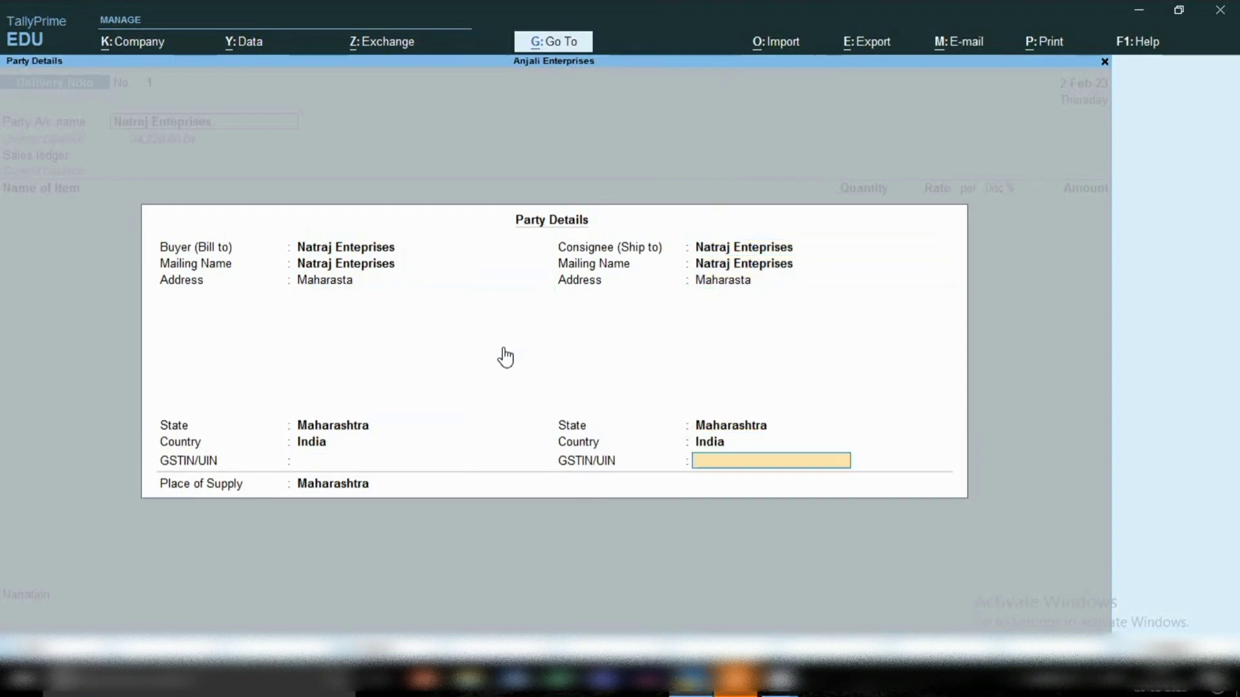
key("Return")
key("Return")
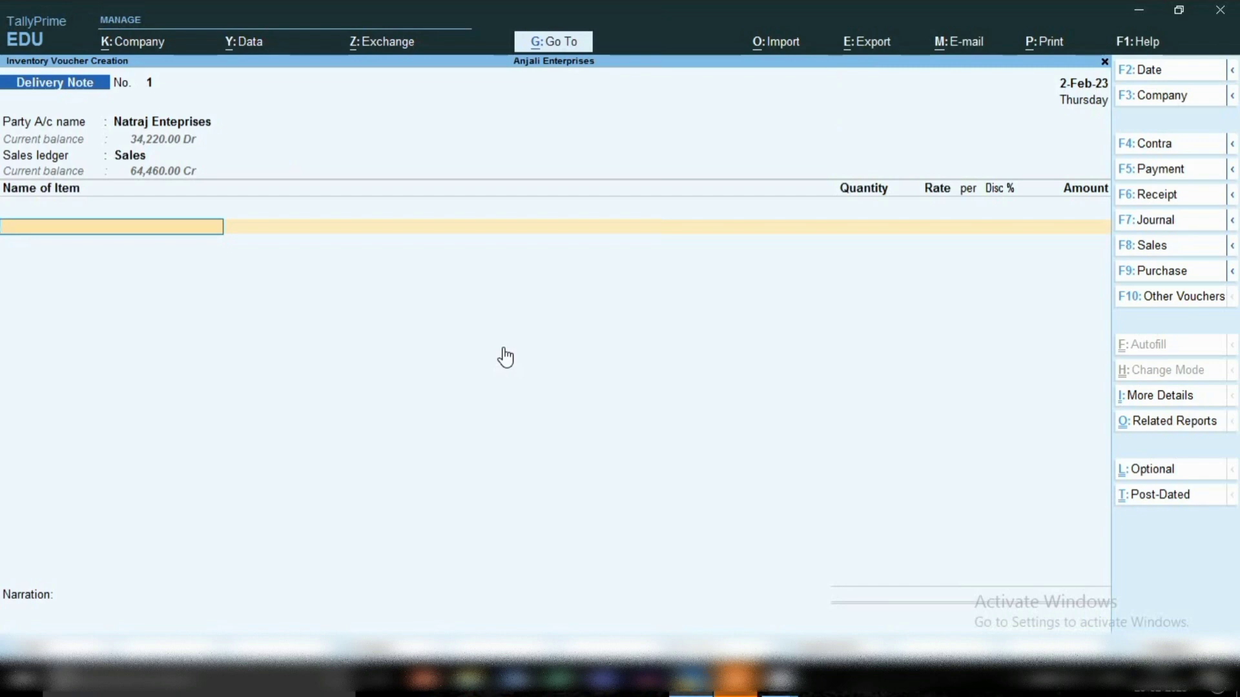
Add the stock item Electrical Machine with tracking number 1, quantity 2 pcs and rate 1,500.00
type("Ma")
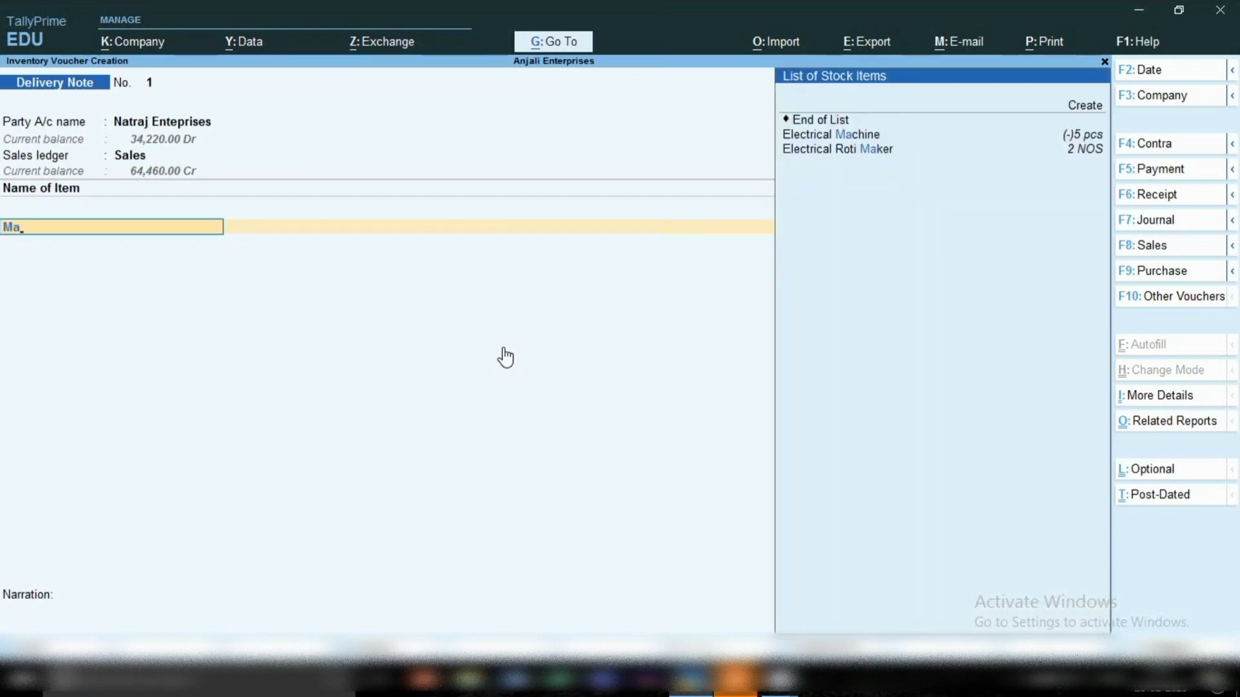
key("Return")
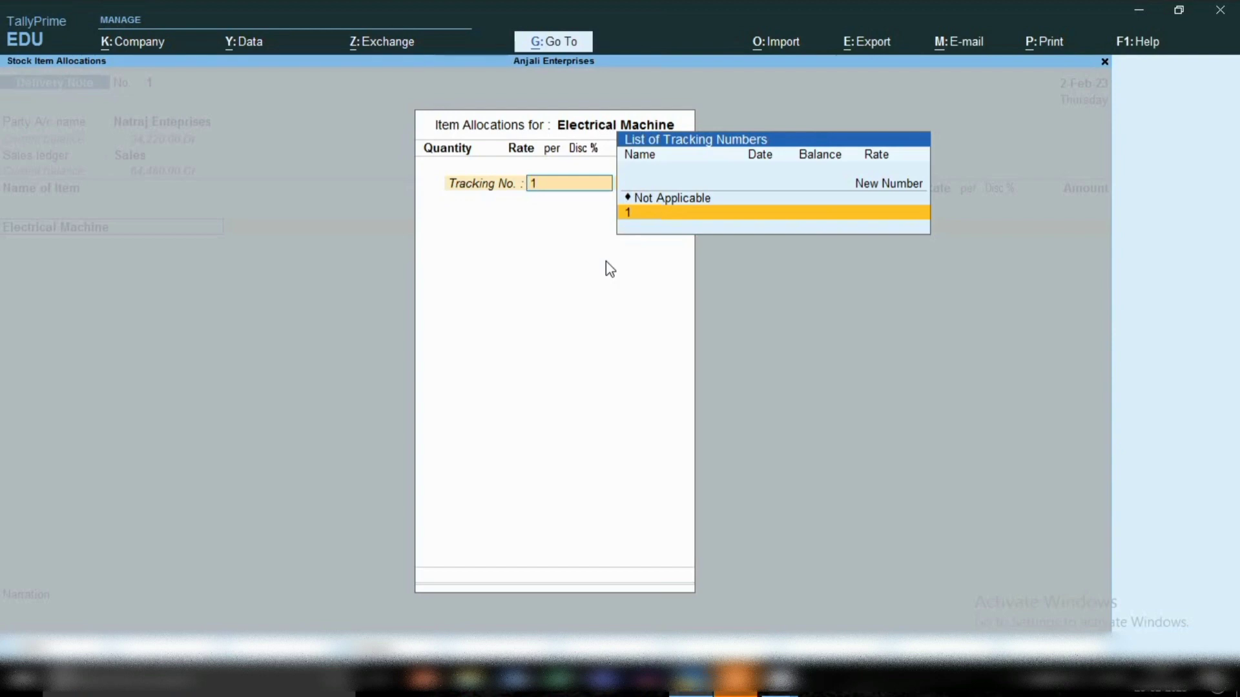
key("Return")
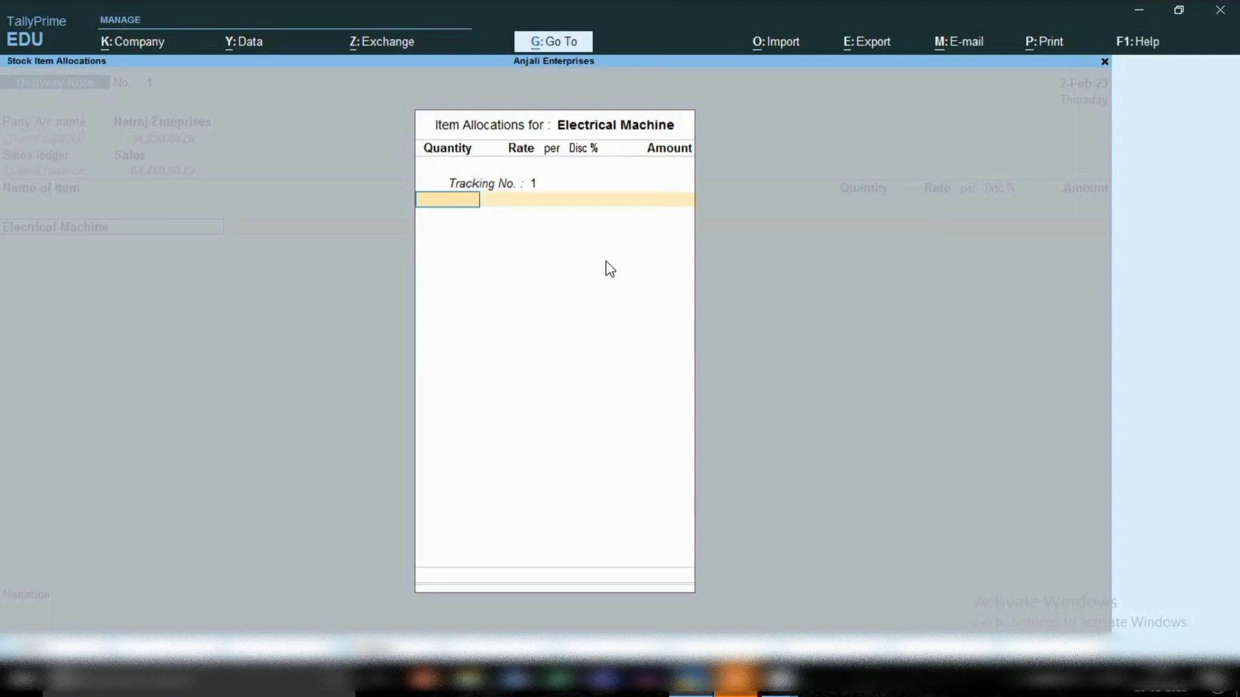
type("2")
key("Return")
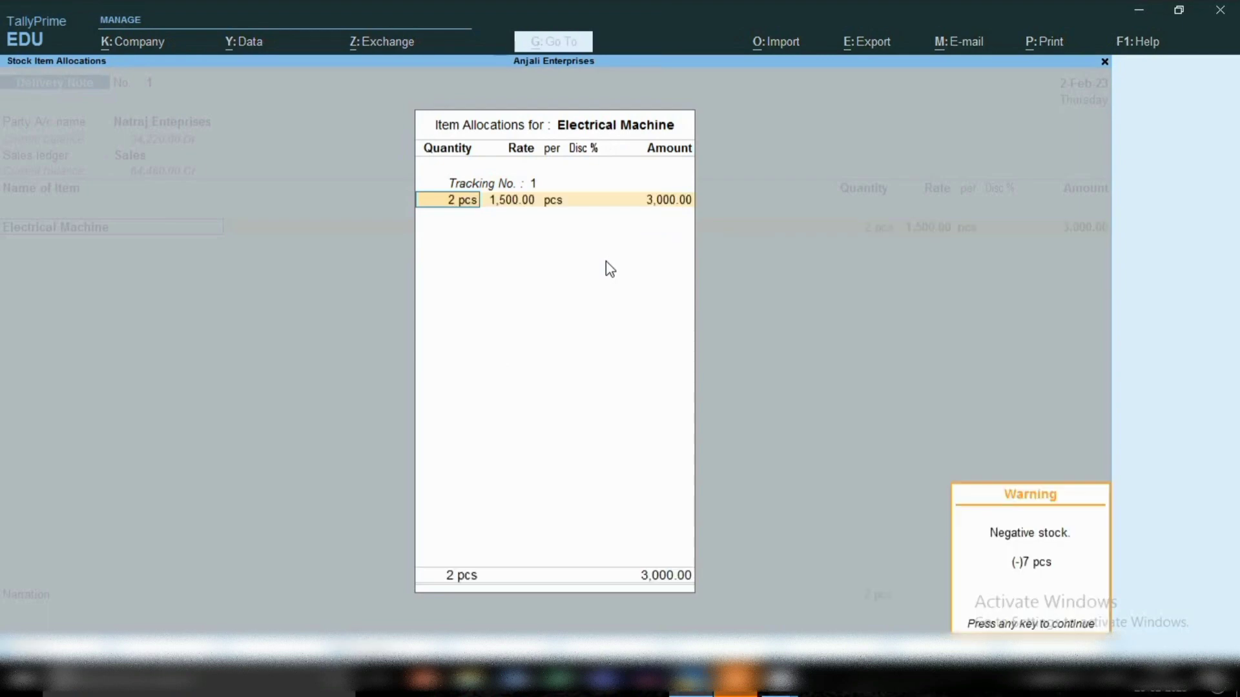
key("Return")
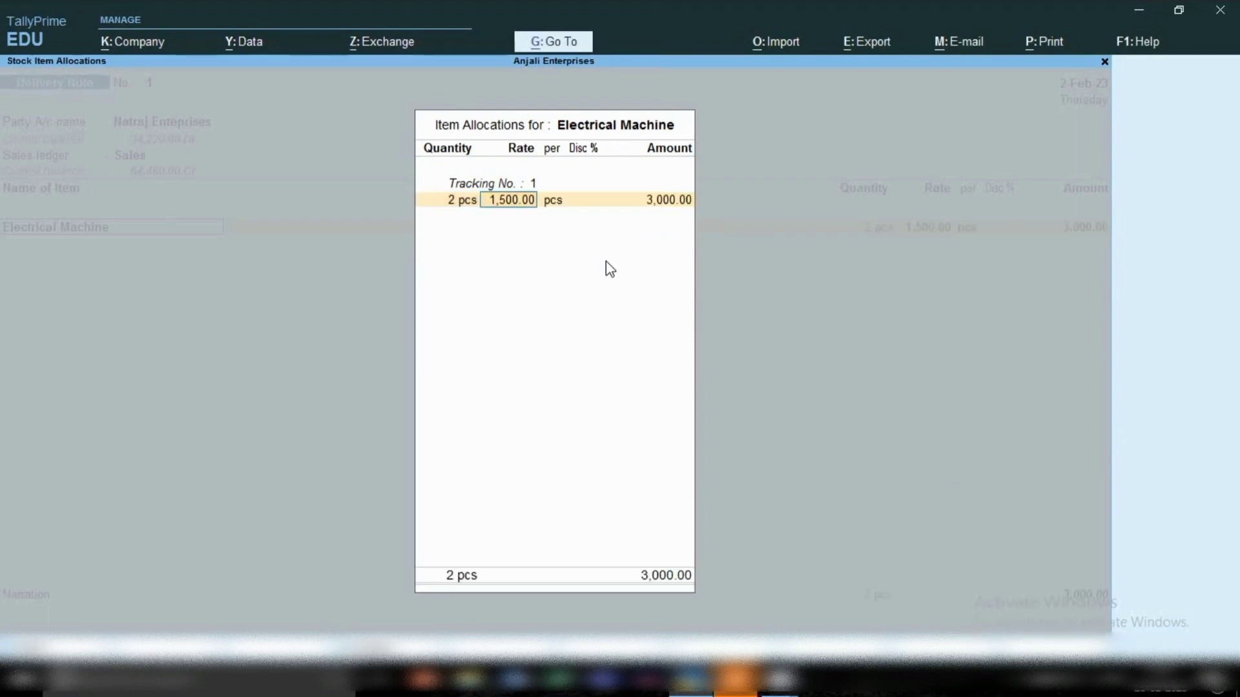
key("Return")
key("Return")
key("Return")
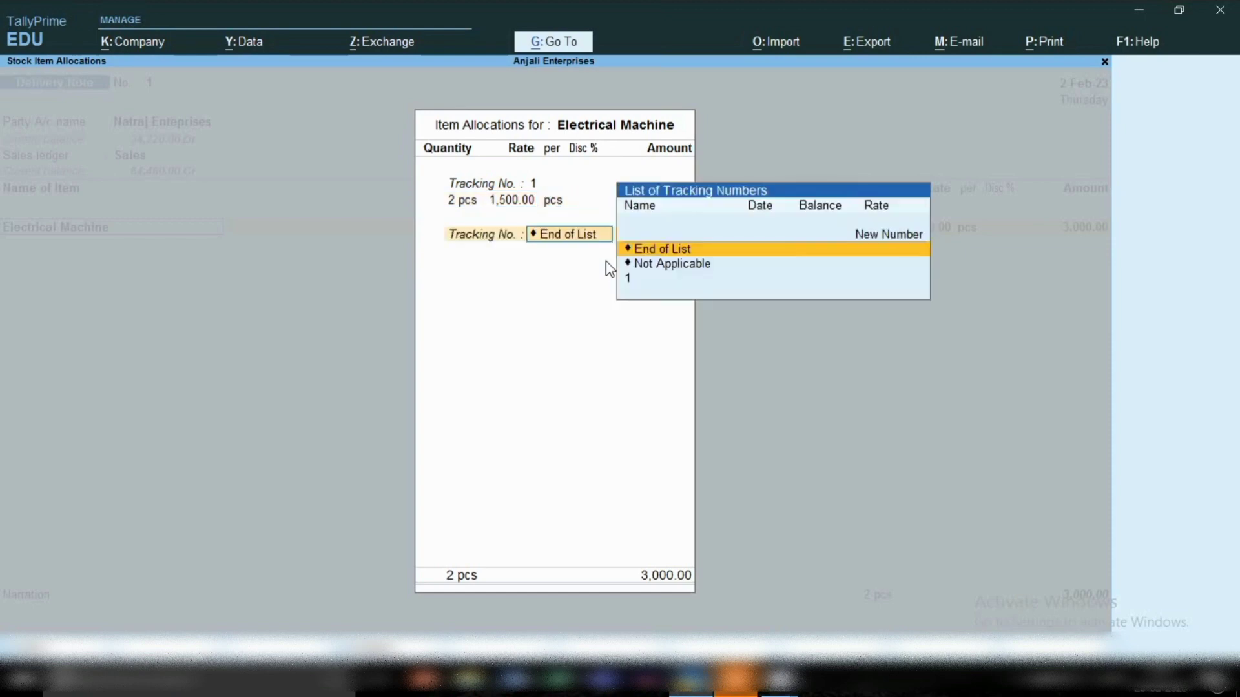
key("Return")
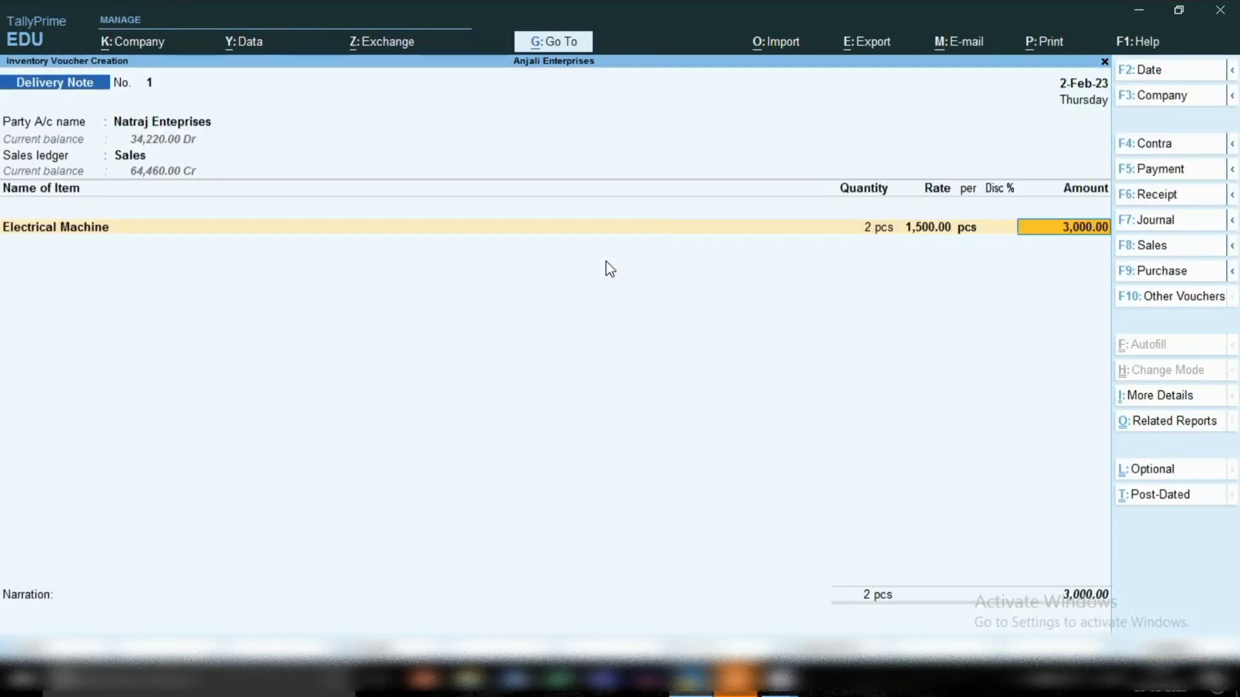
key("Return")
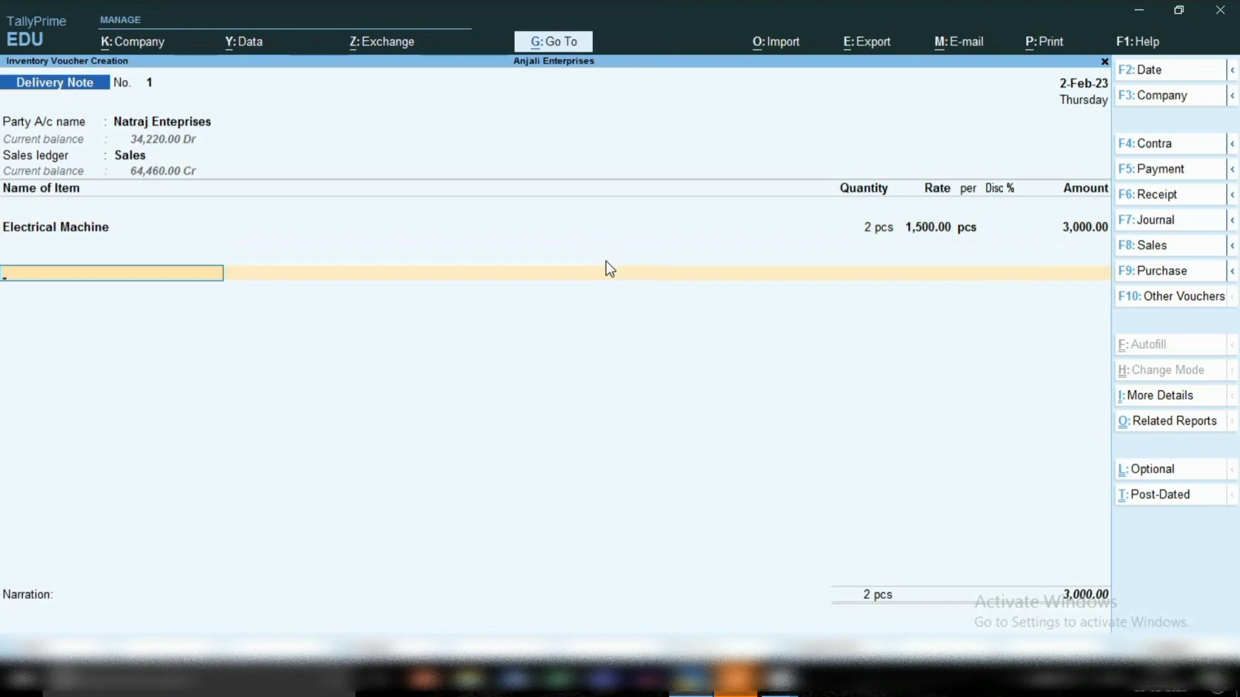
Add Electrical Ceiling Fan Bajaj as the second item with tracking number 1, quantity 5 NOS and rate 1,500
key("BackSpace")
key("Return")
type("F")
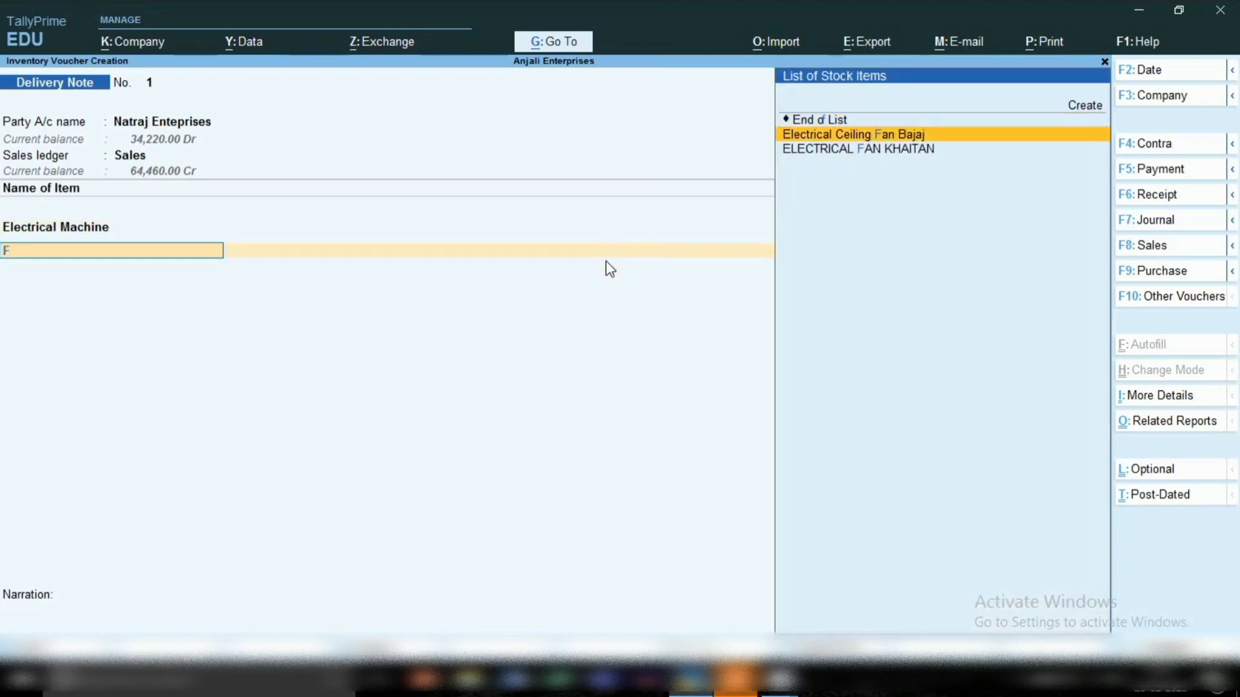
key("Return")
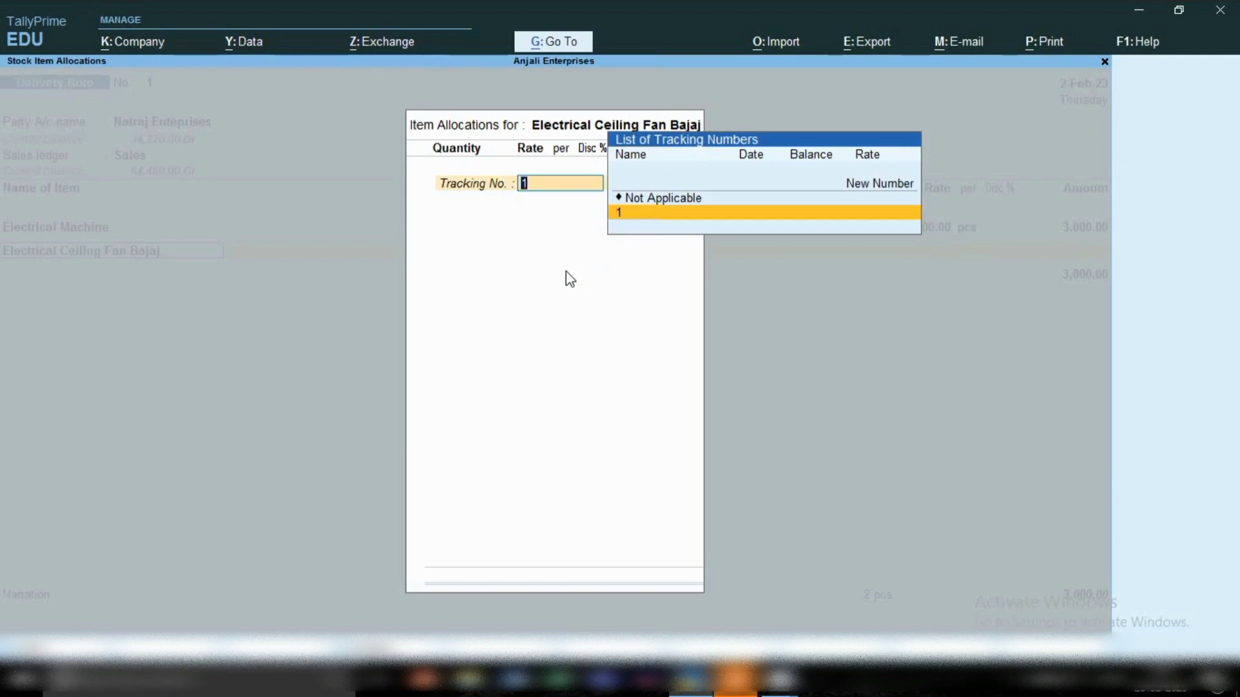
key("Return")
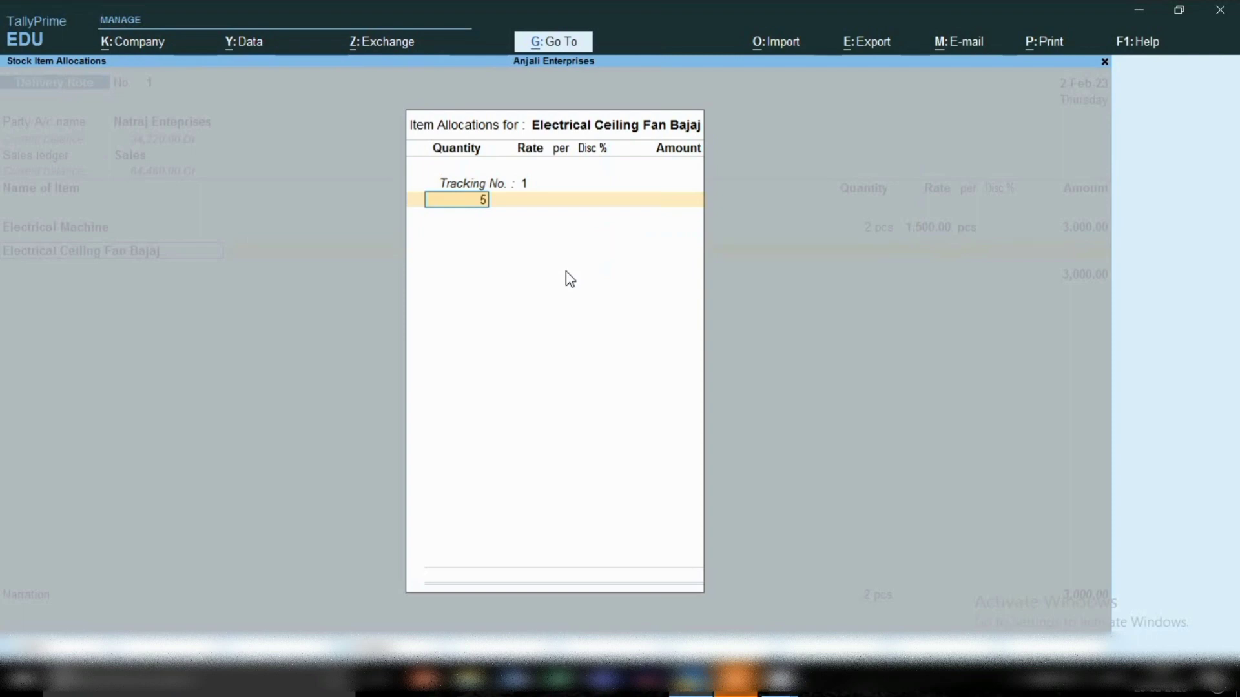
type("5")
key("Return")
type("1500")
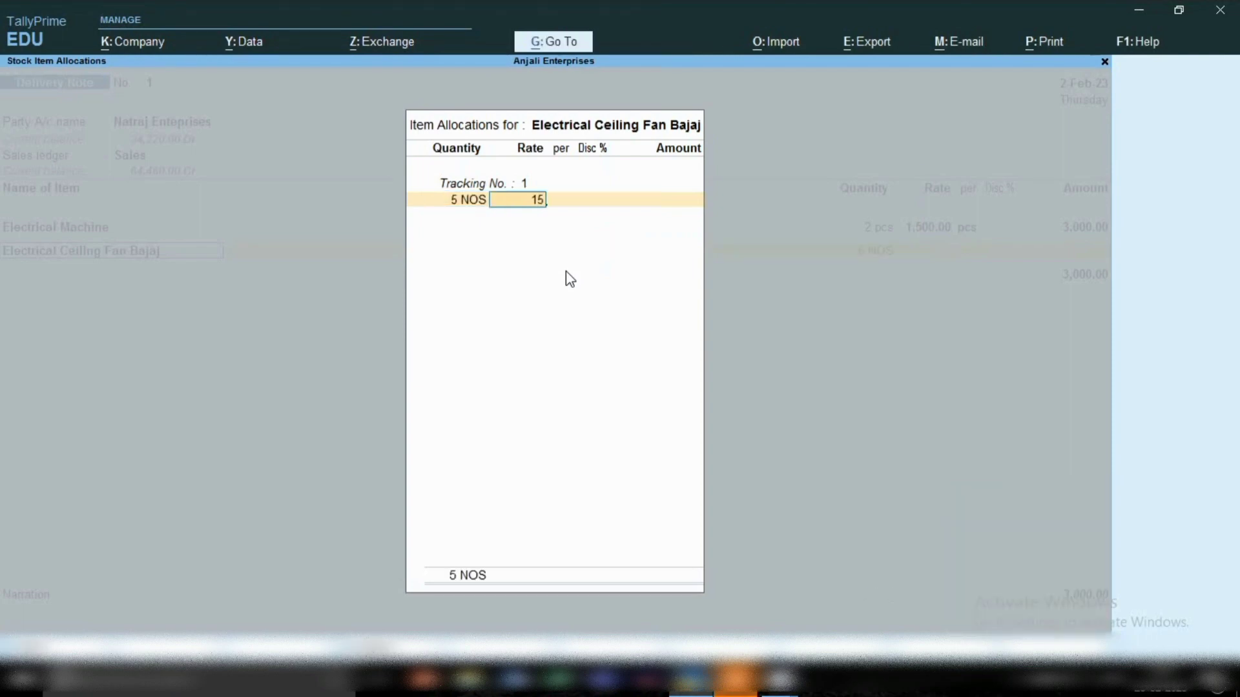
key("Return")
key("Return")
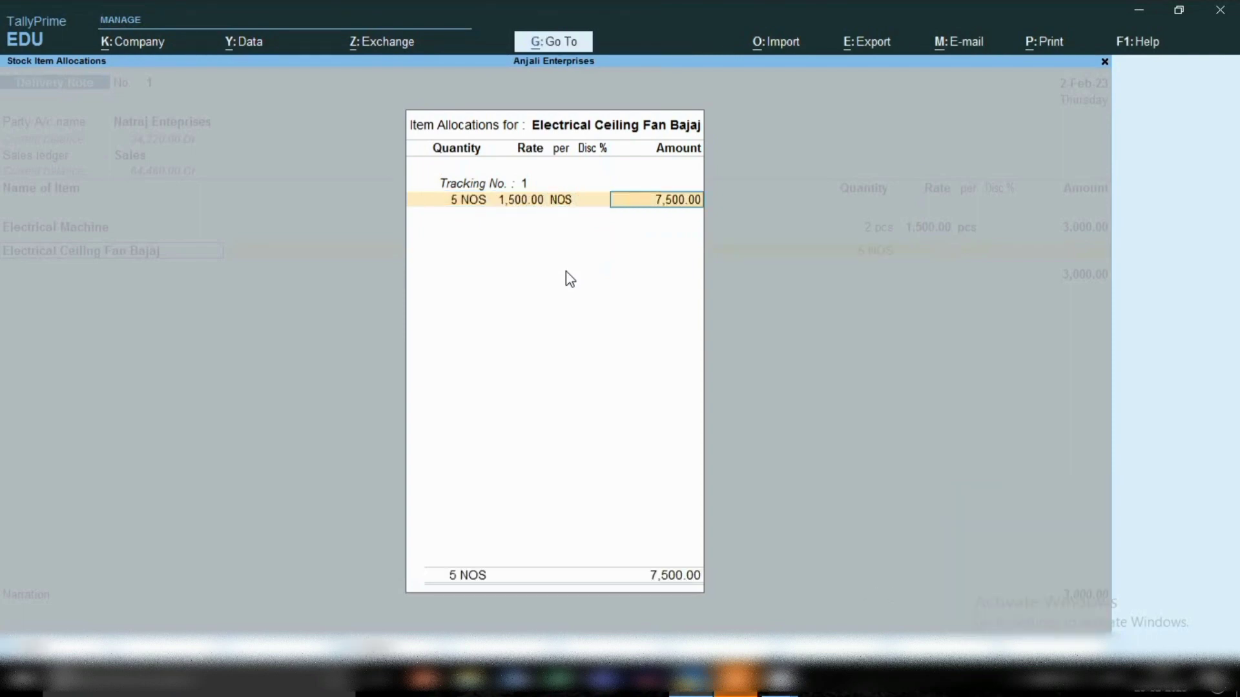
key("Return")
key("Return")
key("Return")
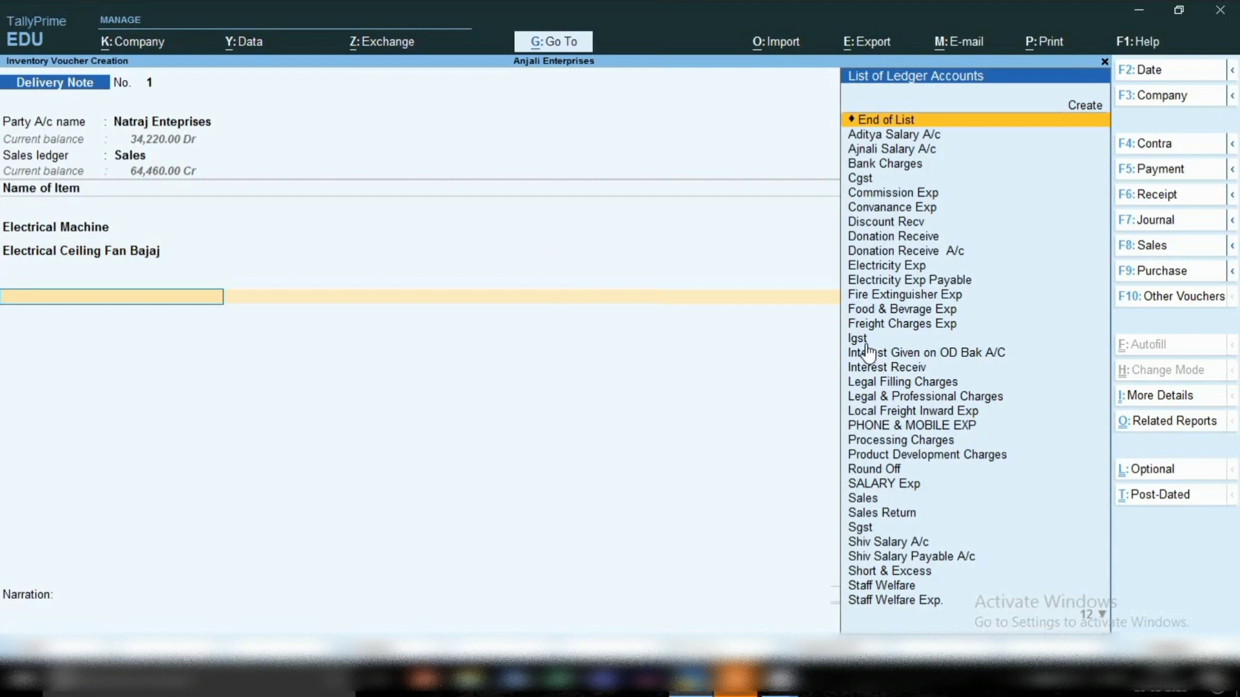
Preview the current delivery note's printout enlarged, check its party and item details, and return to the print settings
left_click(1045, 42)
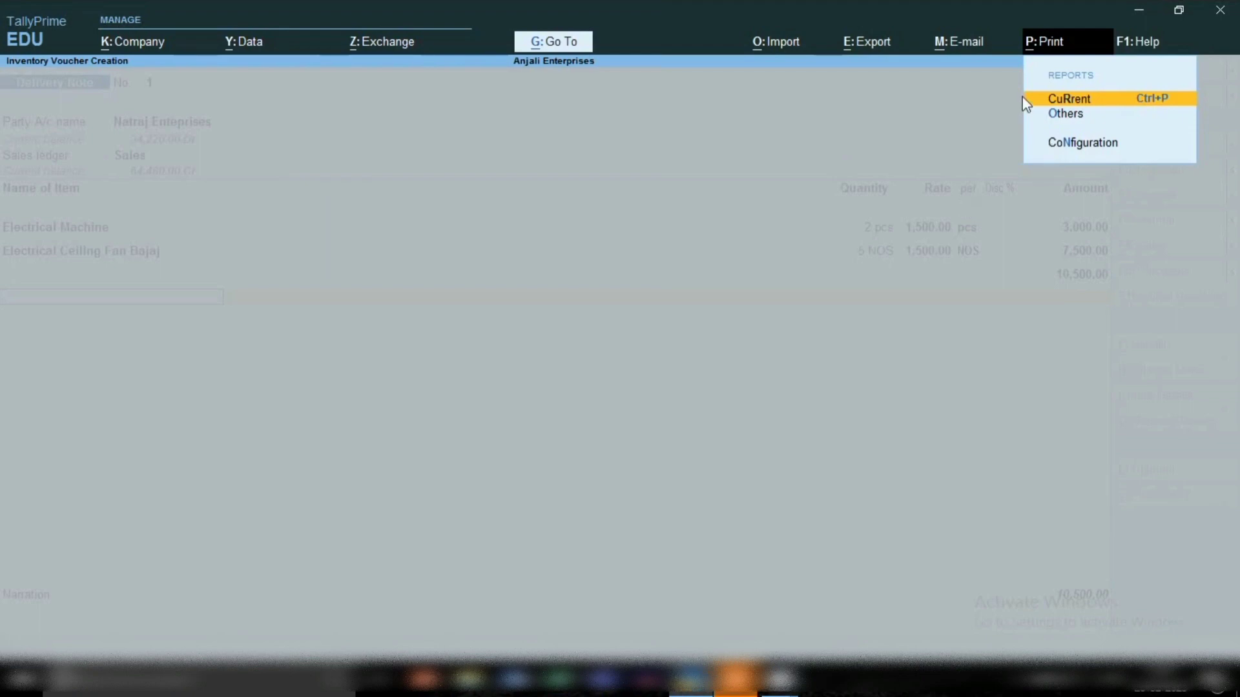
left_click(1059, 100)
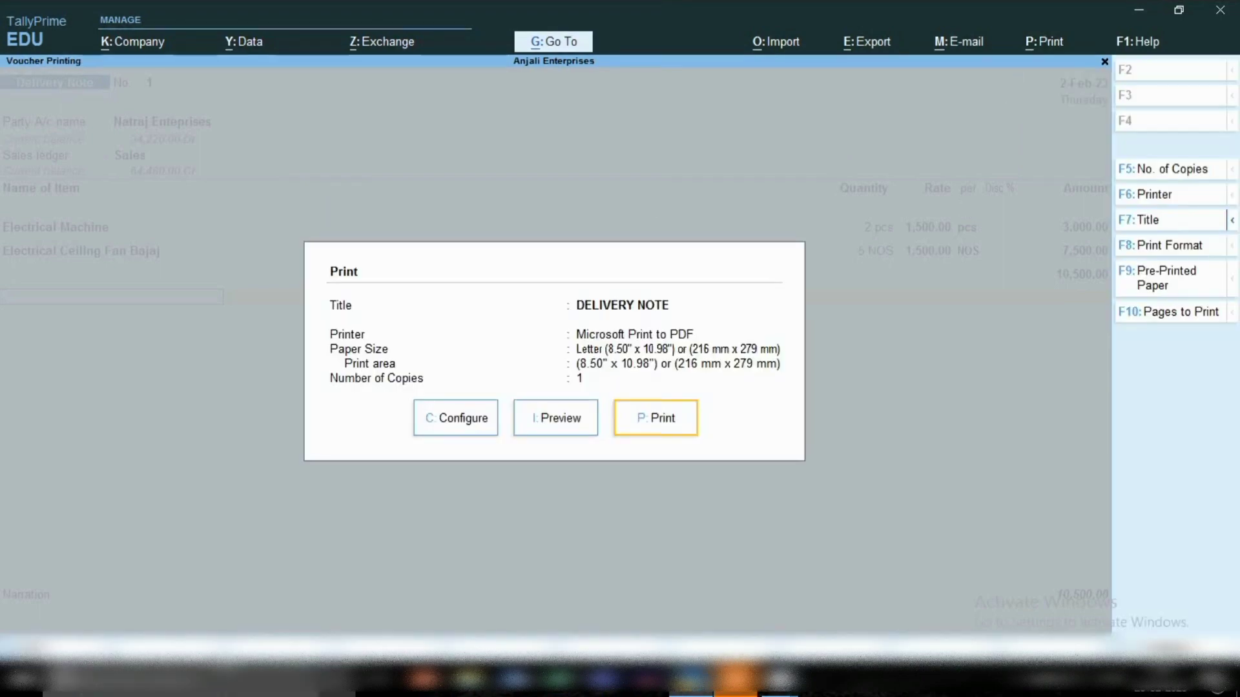
left_click(552, 417)
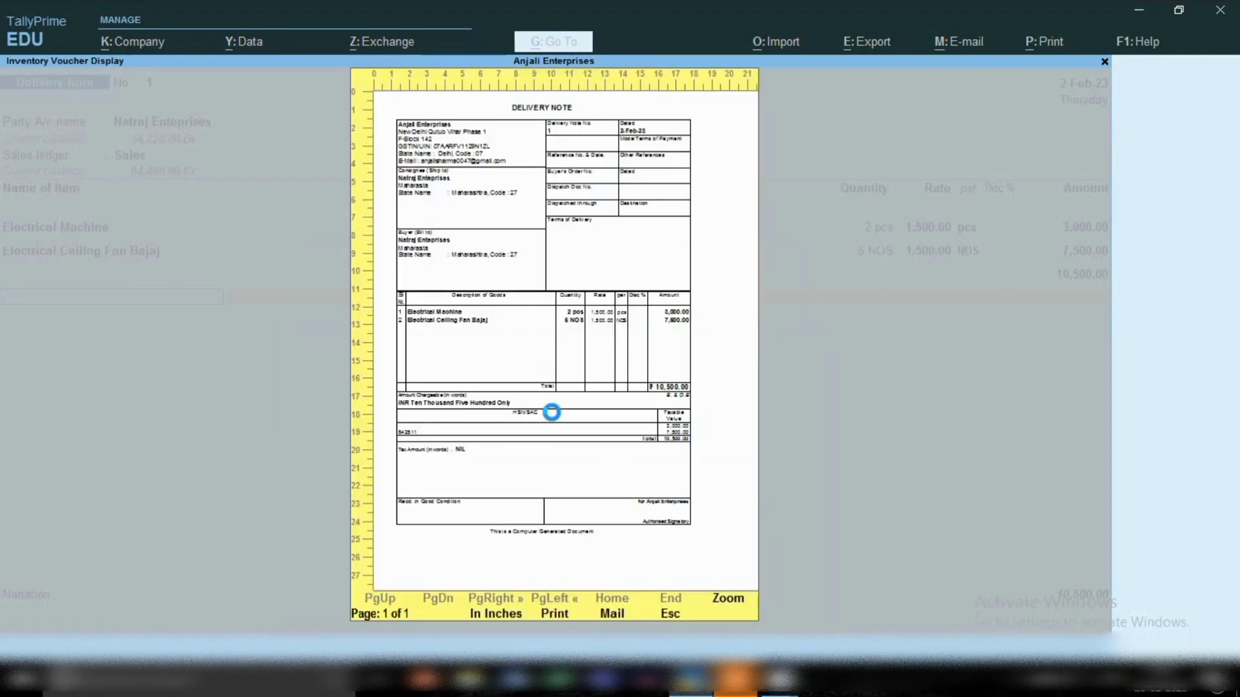
key("alt+z")
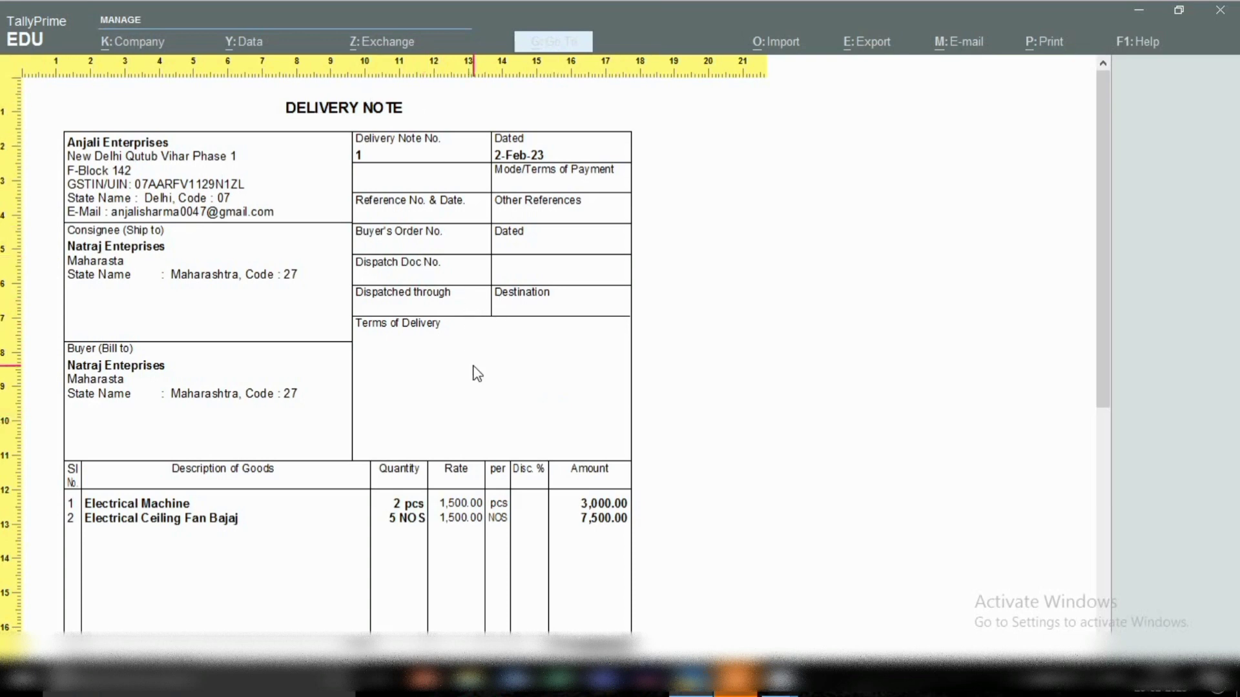
scroll(462, 368, "down", 2)
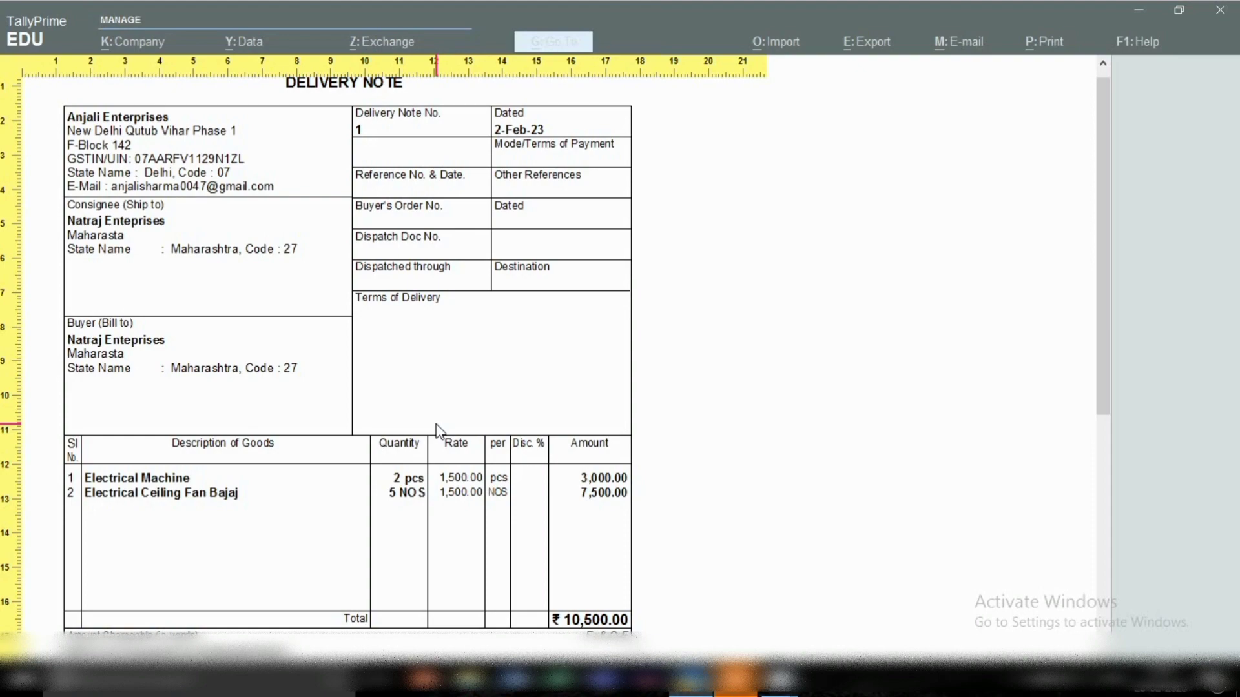
key("Escape")
key("Escape")
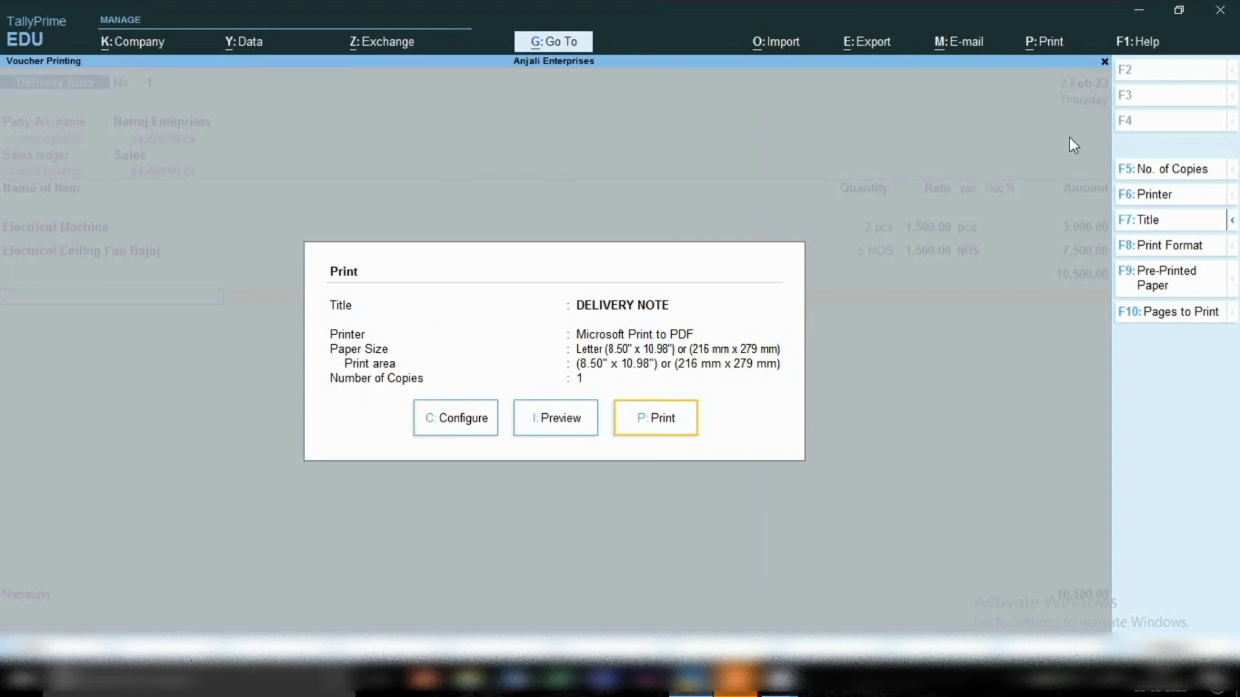
Set Show HSN/SAC to Yes in the delivery note's print configuration
left_click(459, 423)
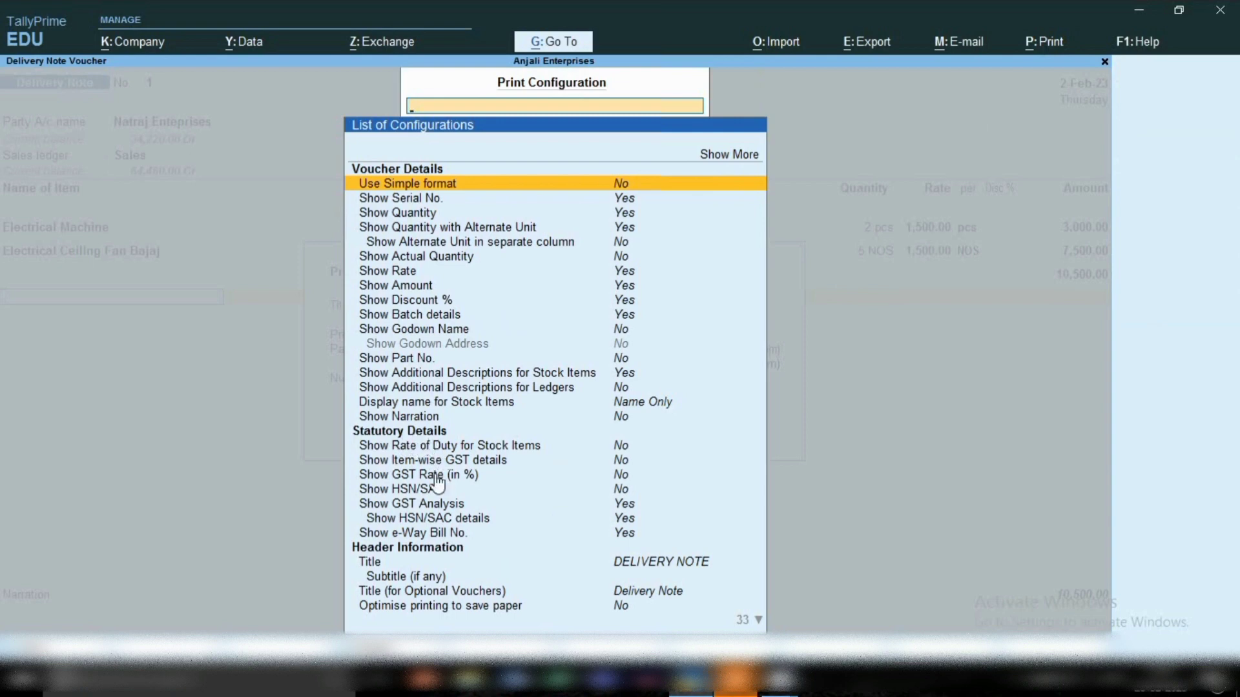
left_click(379, 494)
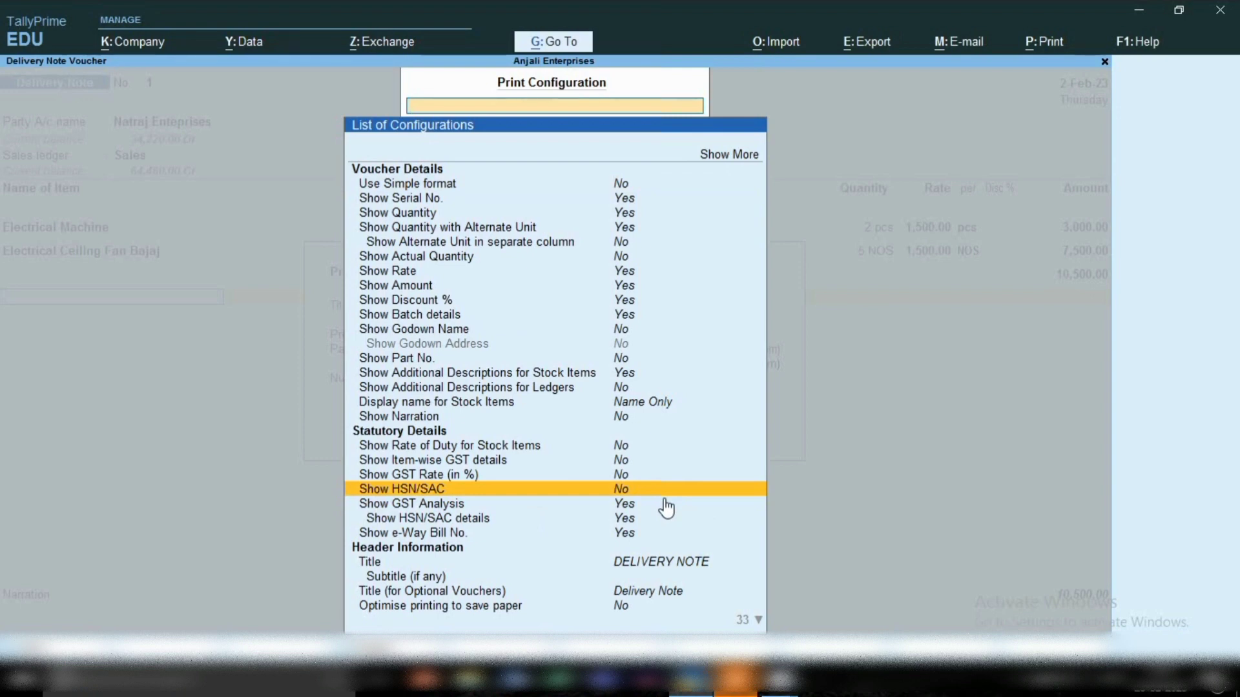
key("Return")
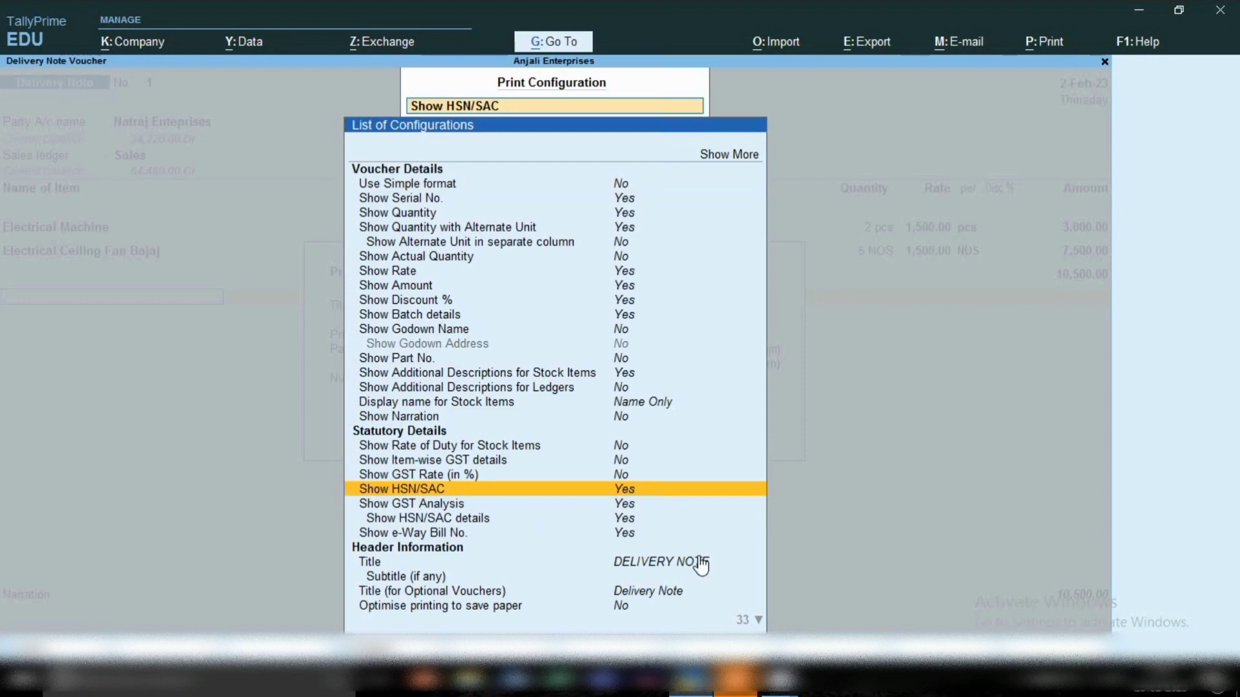
key("Return")
key("Return")
key("Escape")
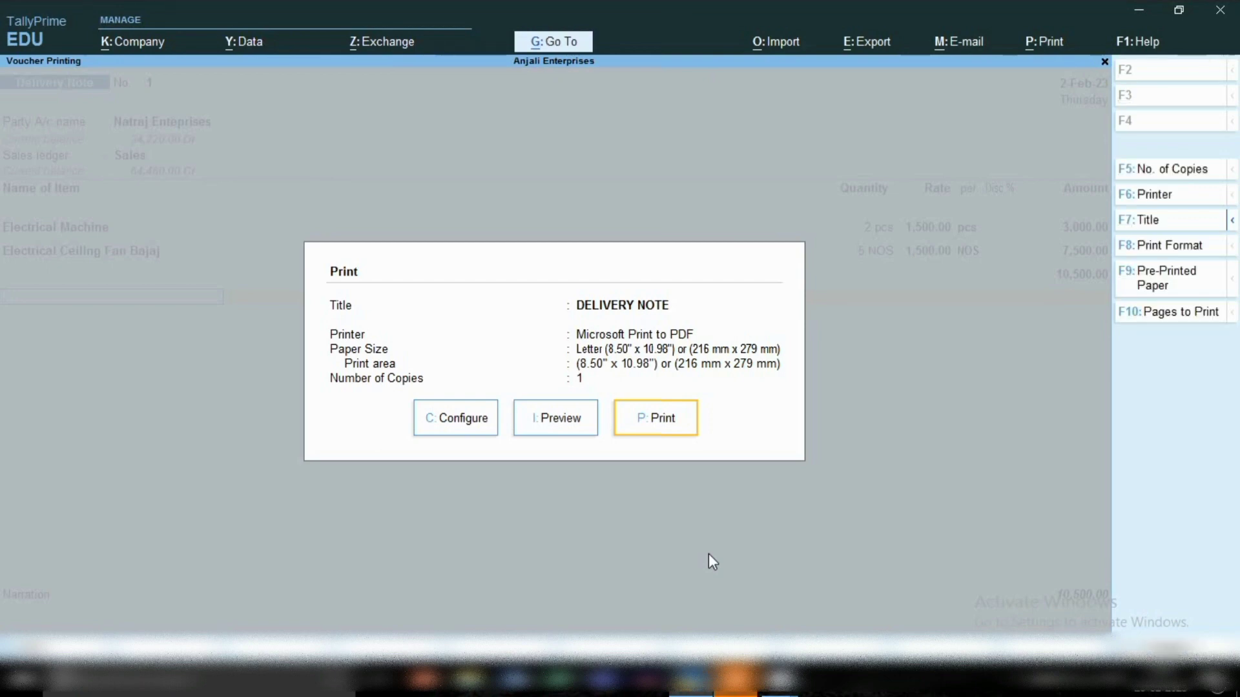
Preview the delivery note again at enlarged size and check the HSN/SAC column in the goods table
left_click(567, 426)
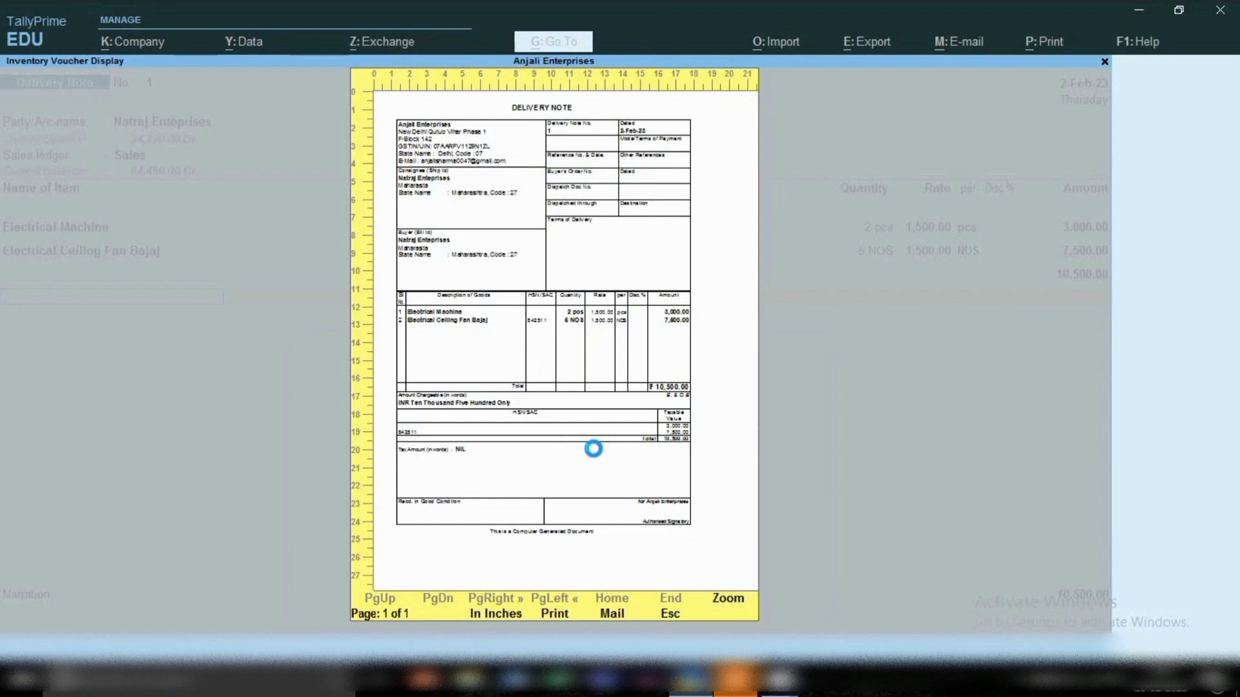
left_click(593, 448)
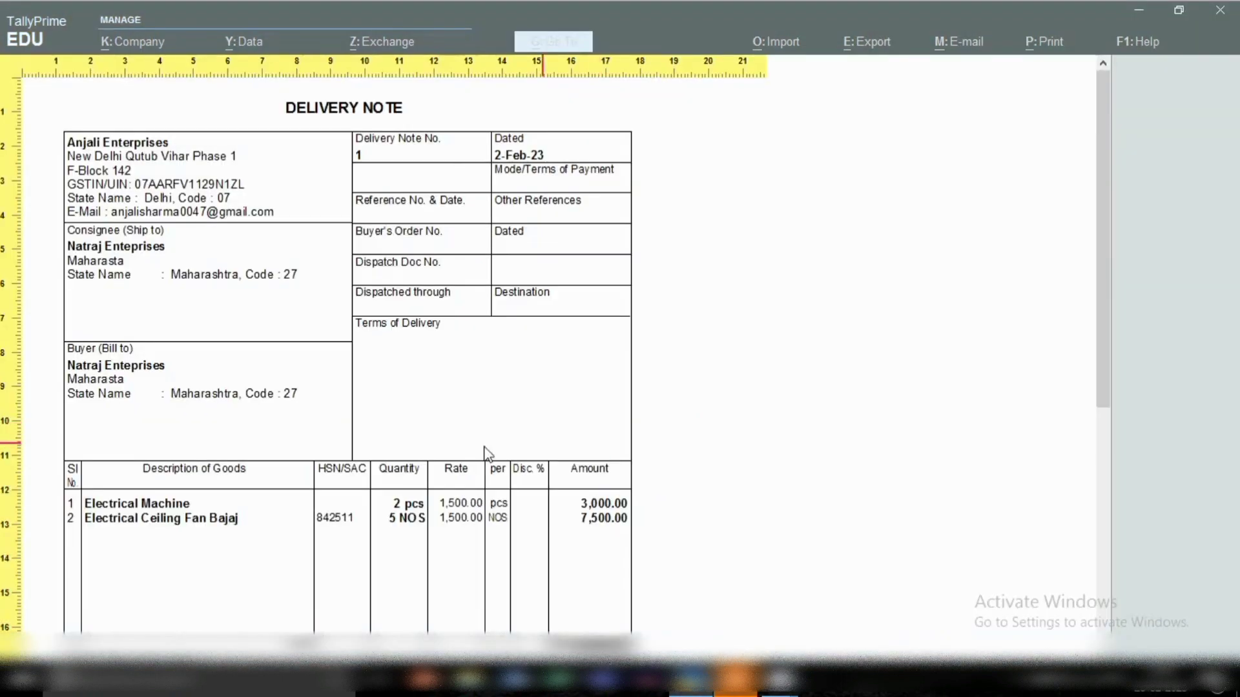
scroll(377, 481, "down", 1)
scroll(365, 387, "down", 1)
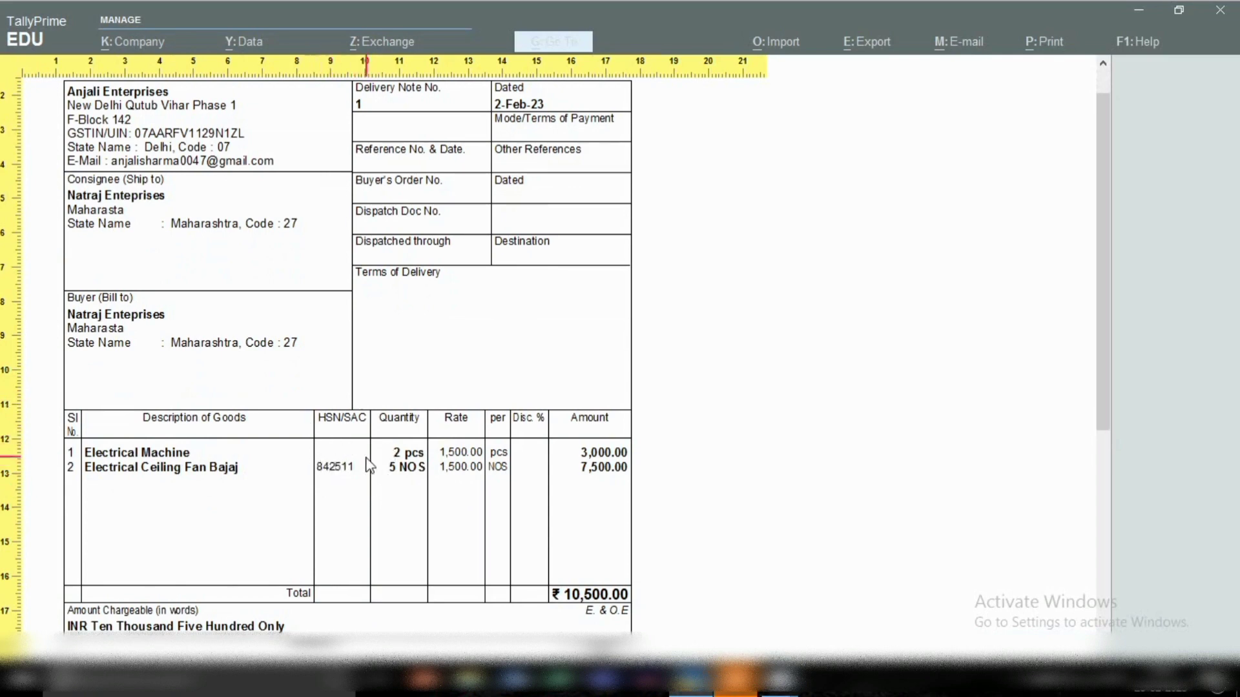
Close the delivery note's print preview and return to the Electrical Machine item line in the voucher
key("Escape")
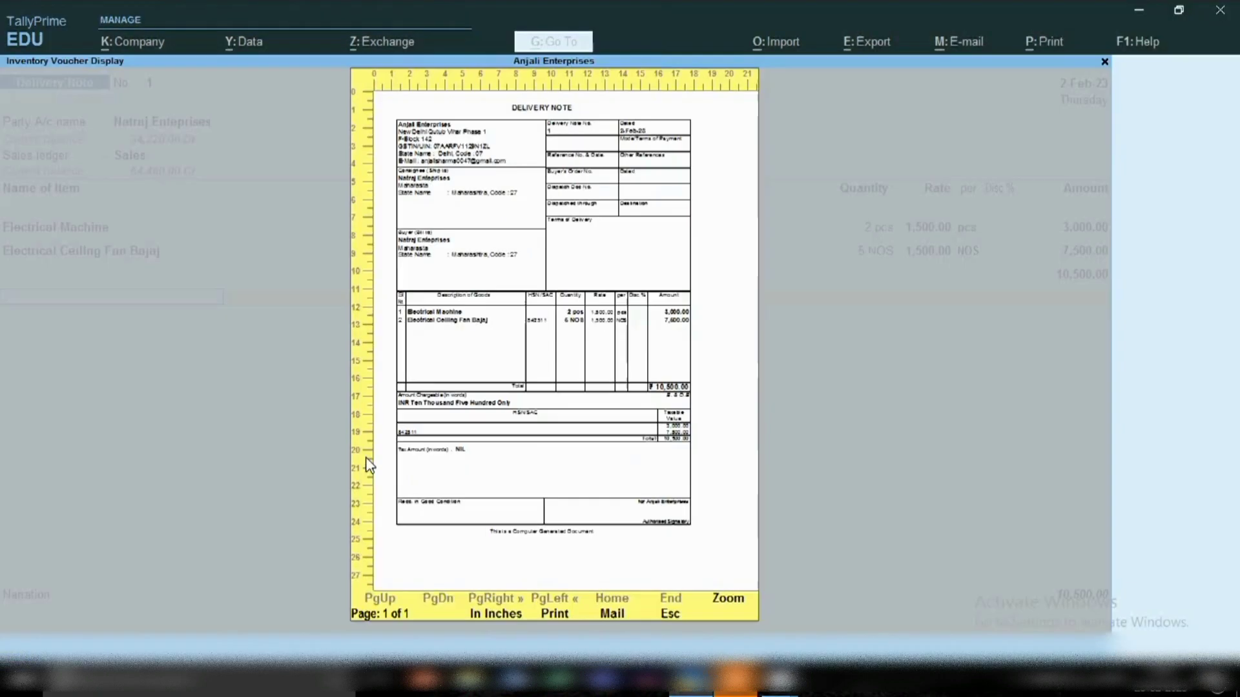
key("Escape")
key("Escape")
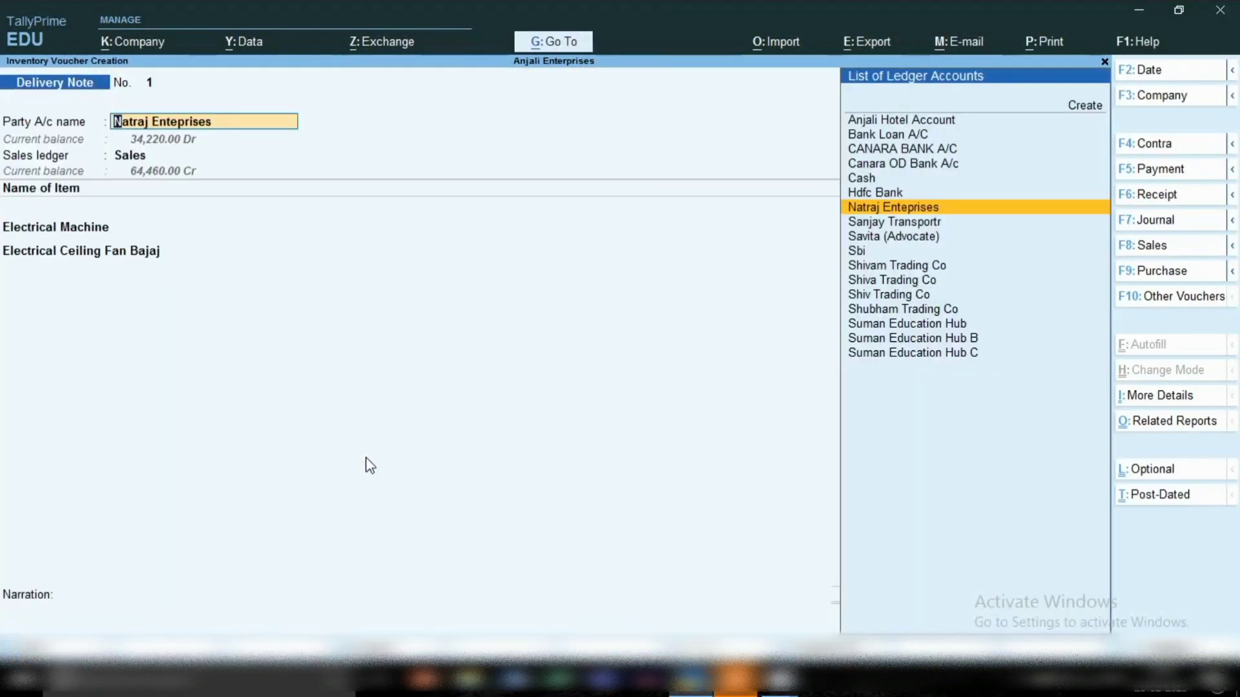
left_click(78, 226)
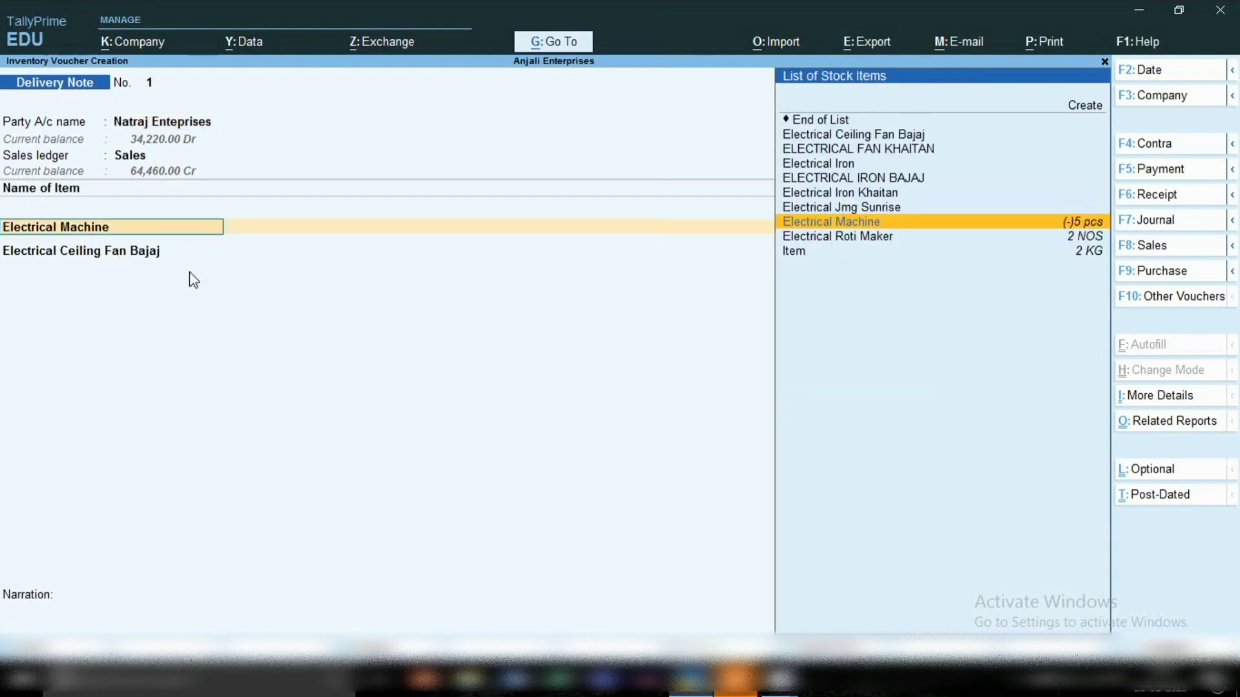
key("Return")
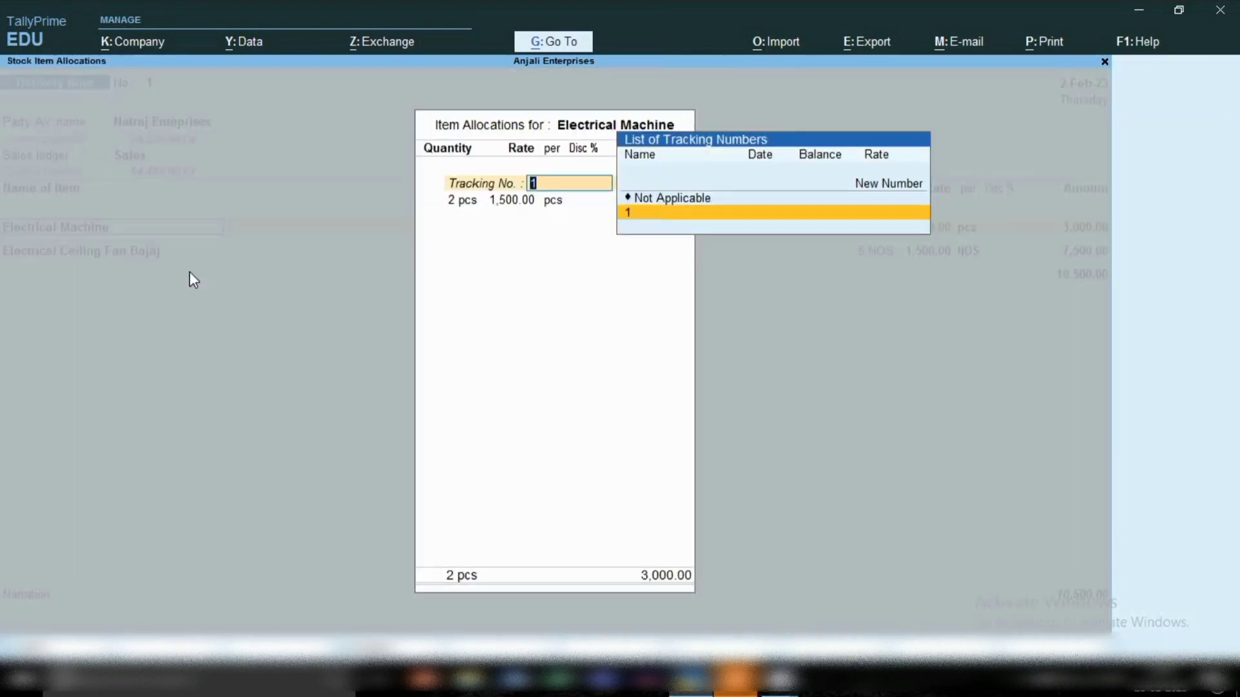
key("Escape")
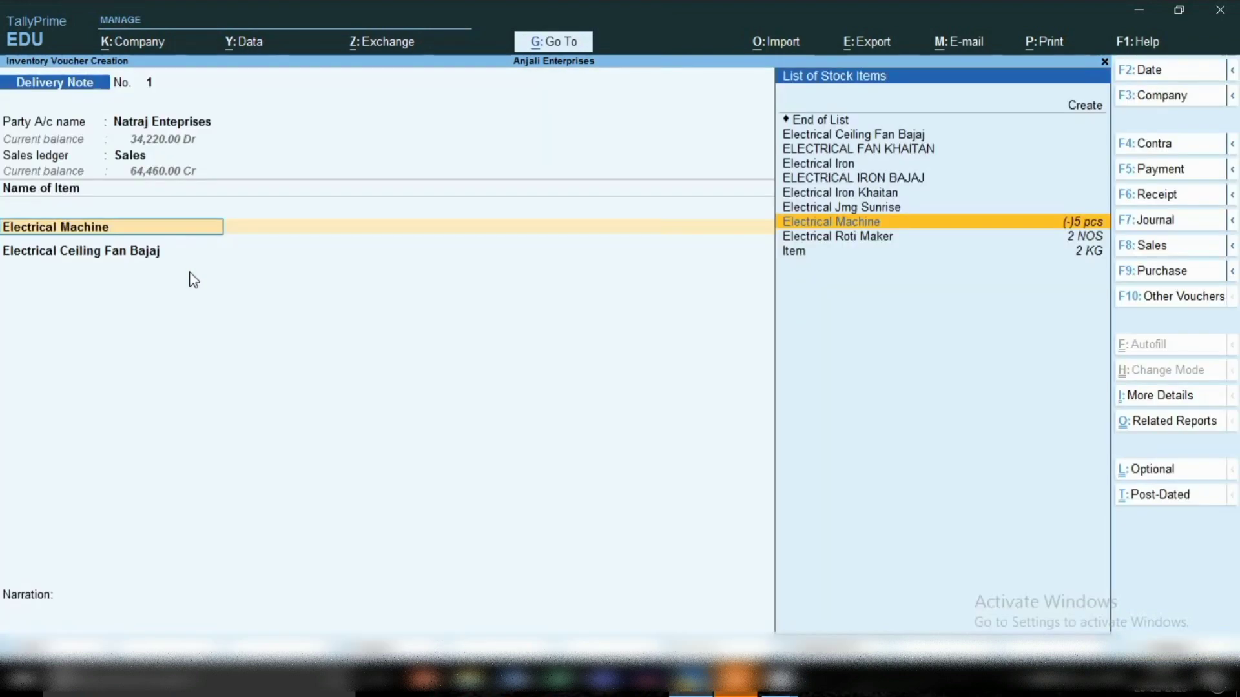
Open the Electrical Machine stock item for alteration from the voucher and set Set/Alter GST Details to Yes
key("ctrl")
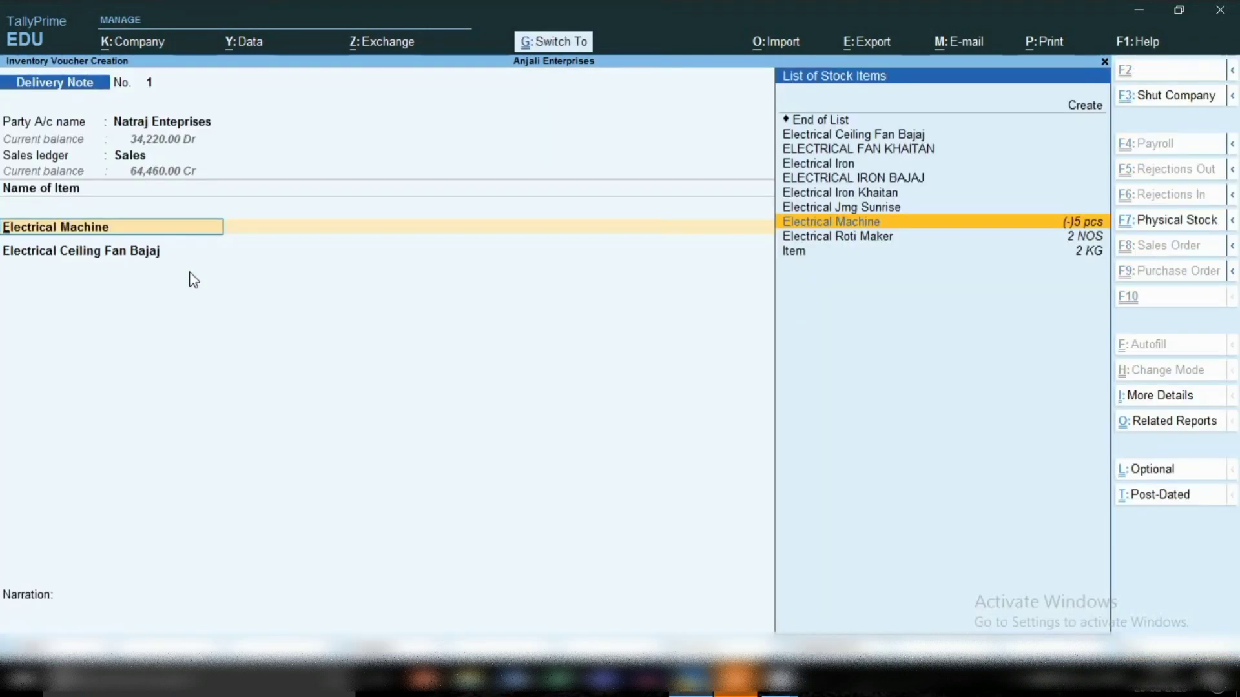
key("ctrl+Return")
key("Return")
key("Return")
key("Return")
key("Return")
key("Return")
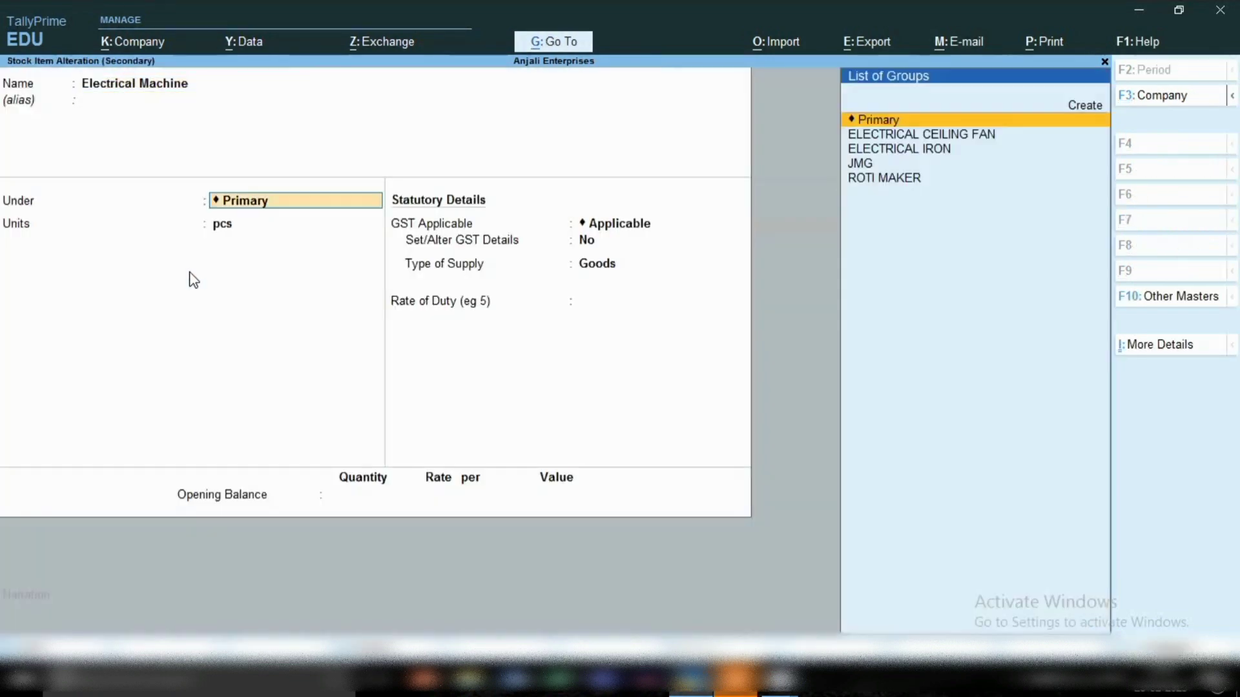
type("y")
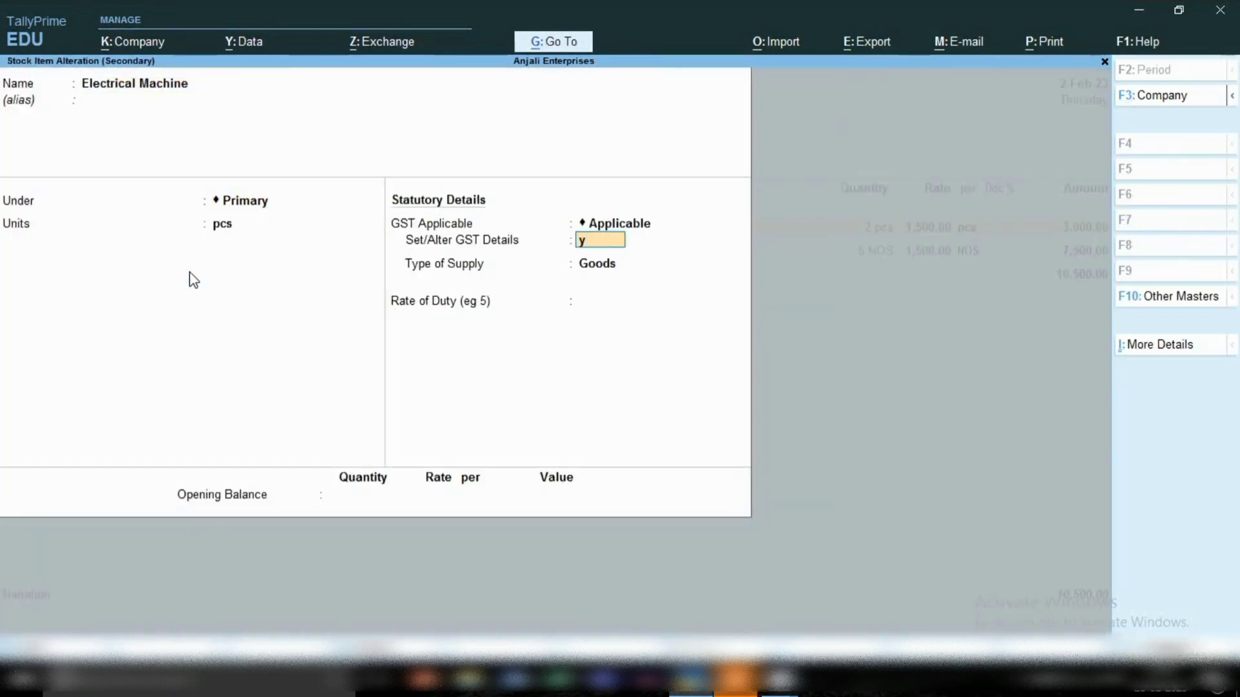
key("Return")
key("Return")
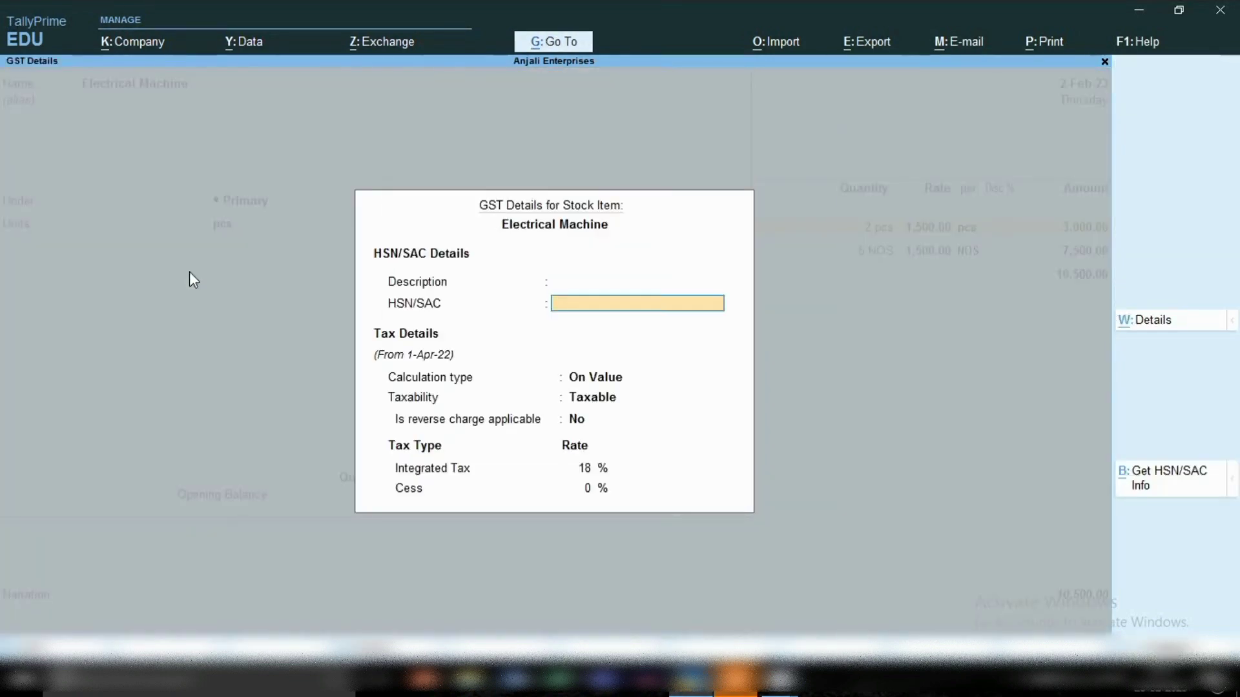
Enter HSN/SAC 842511 in Electrical Machine's GST details and save the stock item
type("842511")
key("Return")
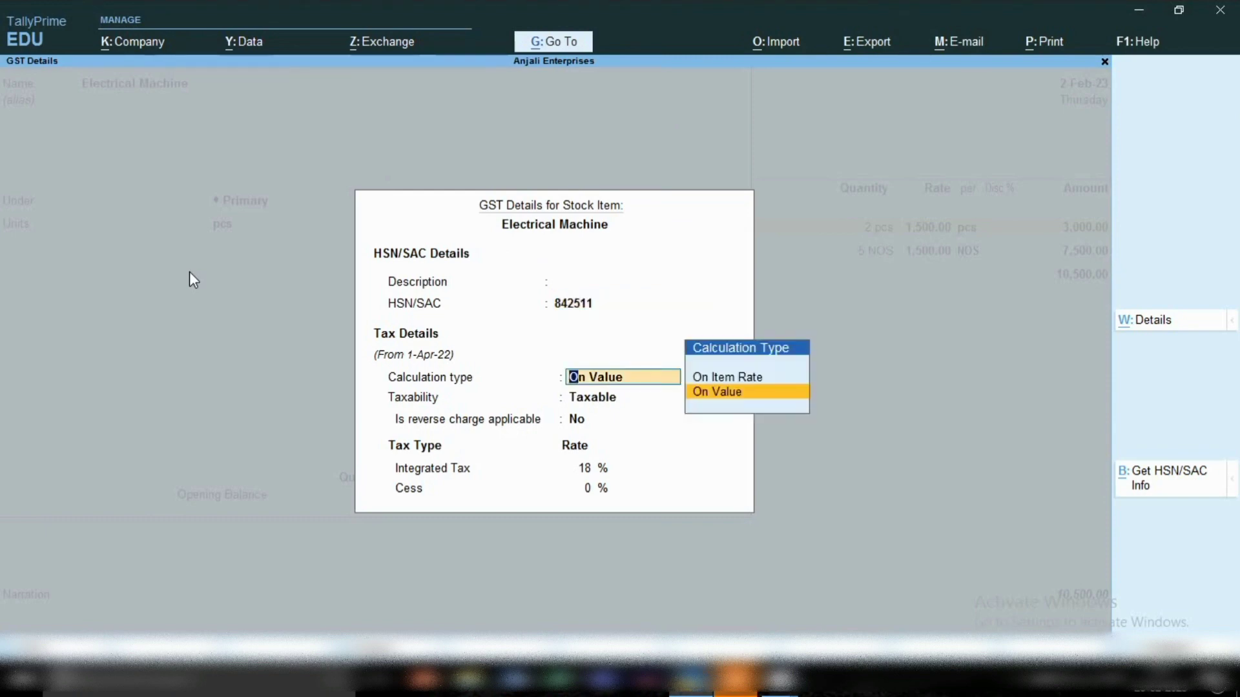
key("ctrl+a")
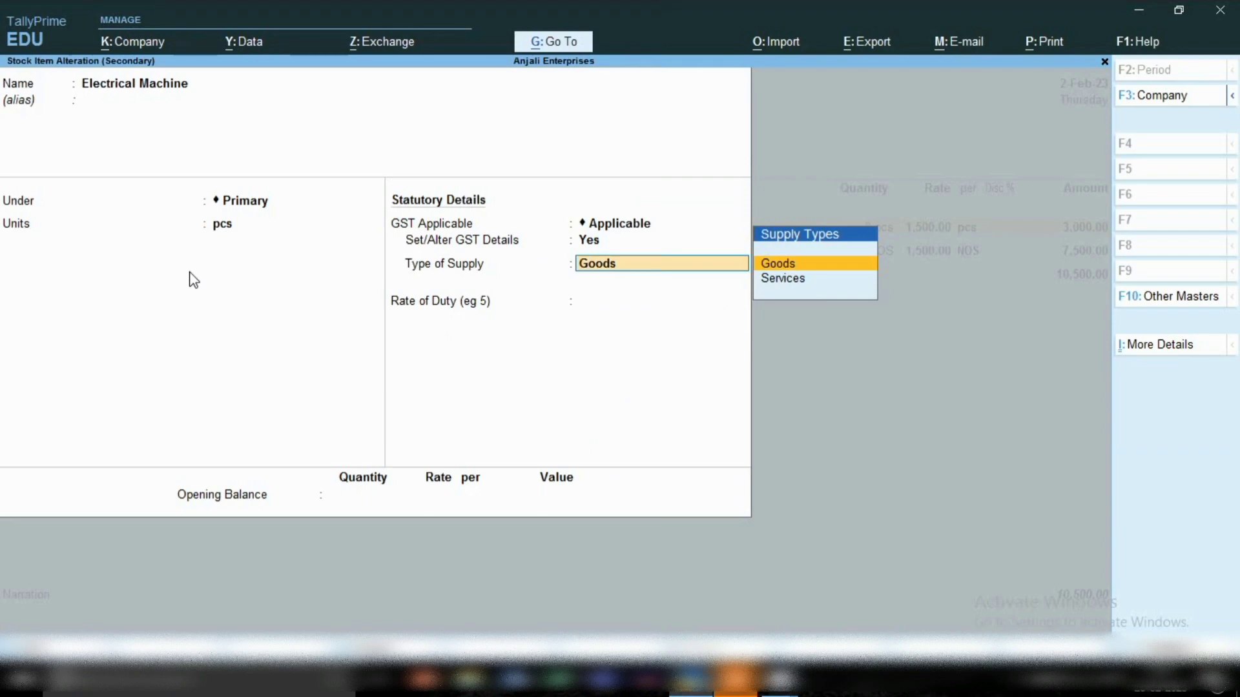
key("ctrl")
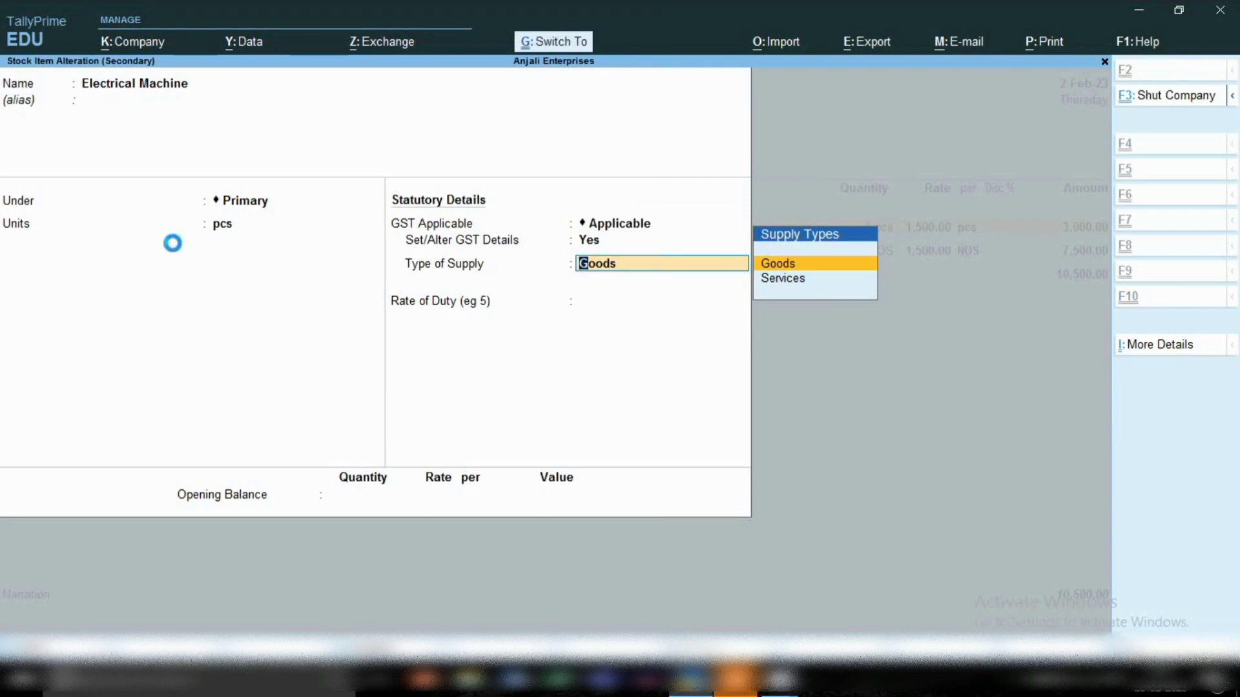
key("ctrl+a")
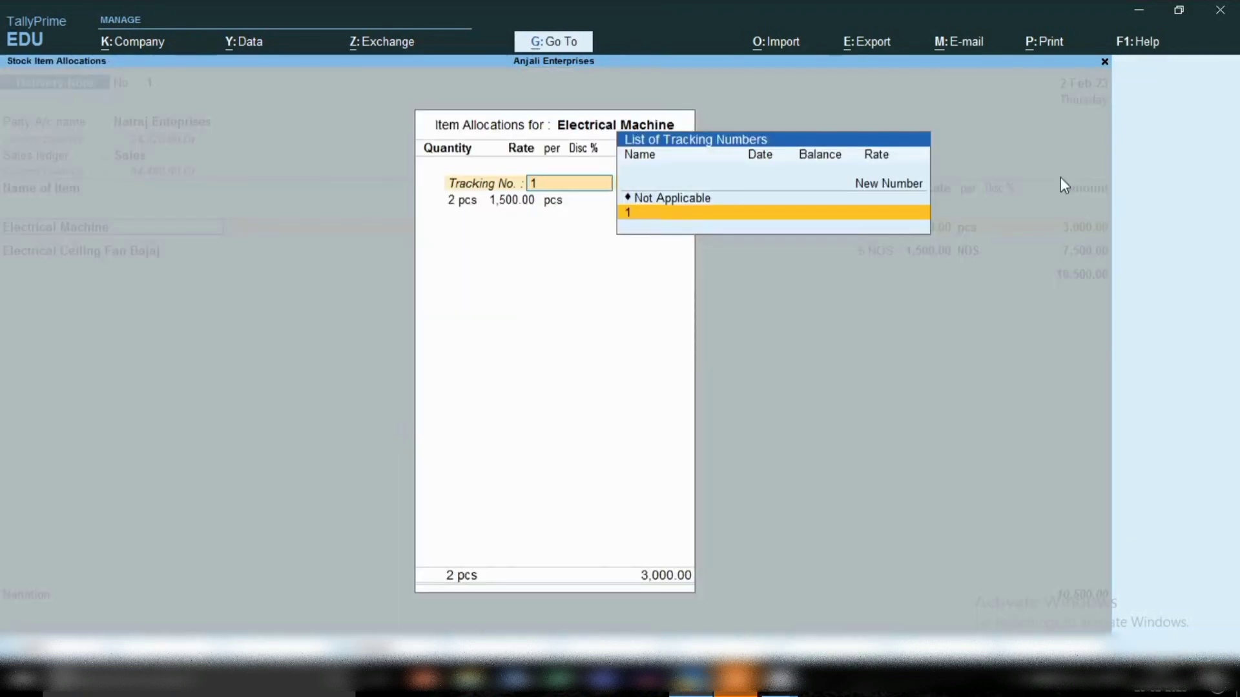
Accept Electrical Machine's item allocation with tracking number 1, keeping its existing quantity and rate
key("Return")
key("Return")
key("Return")
key("Return")
key("Return")
key("Return")
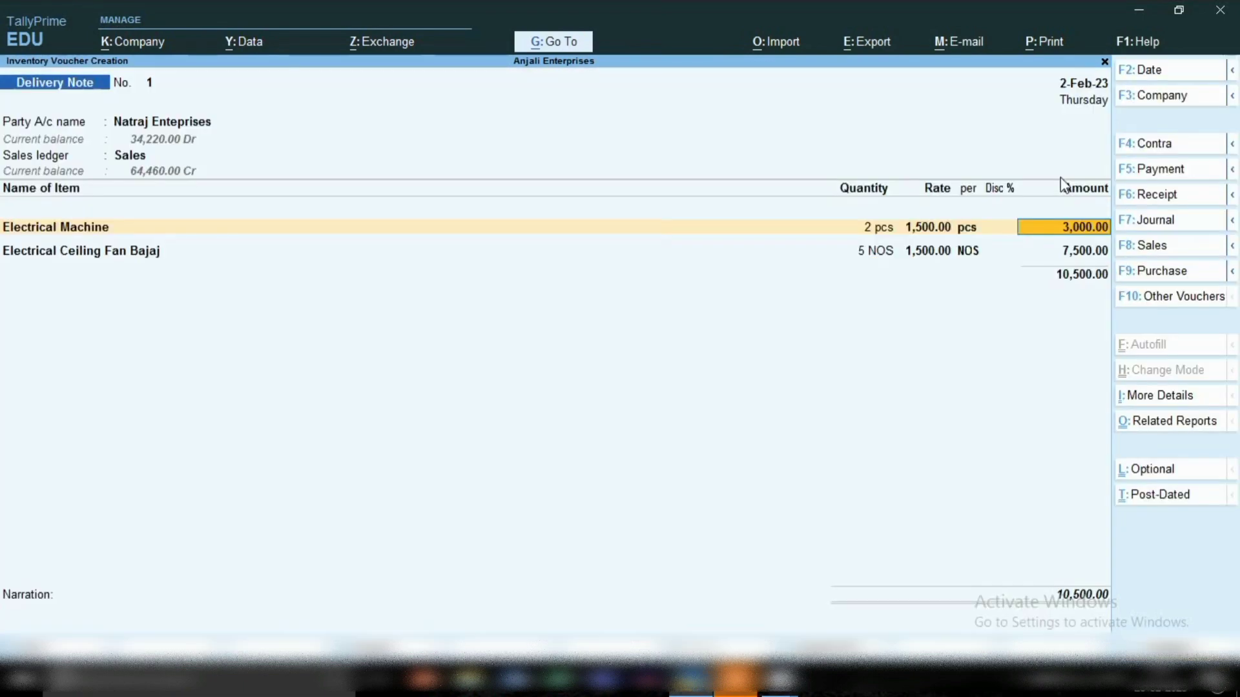
Preview the current delivery note's printout enlarged and check the HSN/SAC codes of both items in the goods table
left_click(1051, 40)
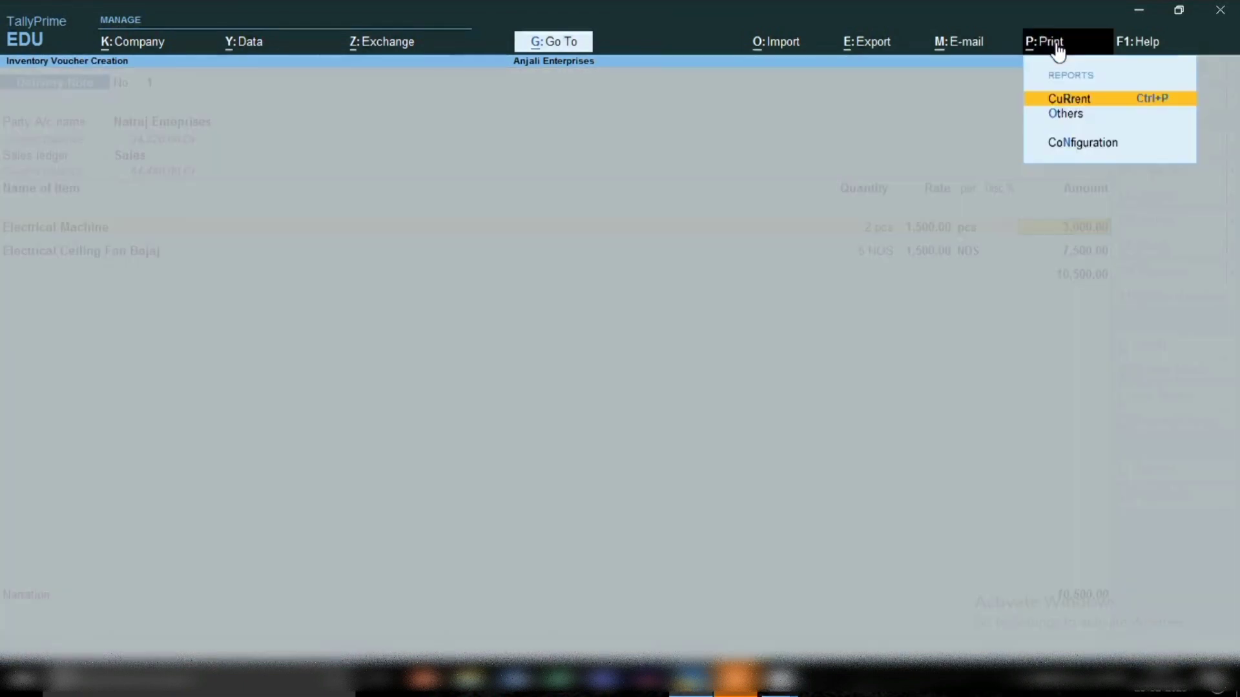
key("Return")
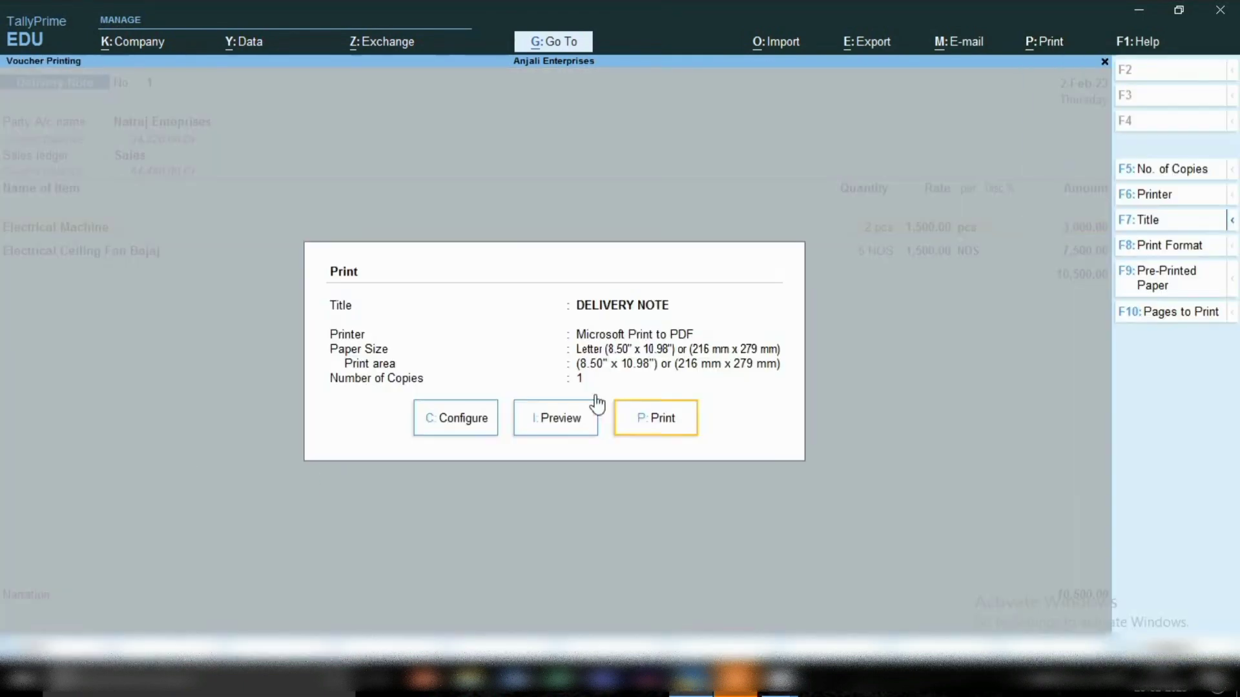
left_click(559, 421)
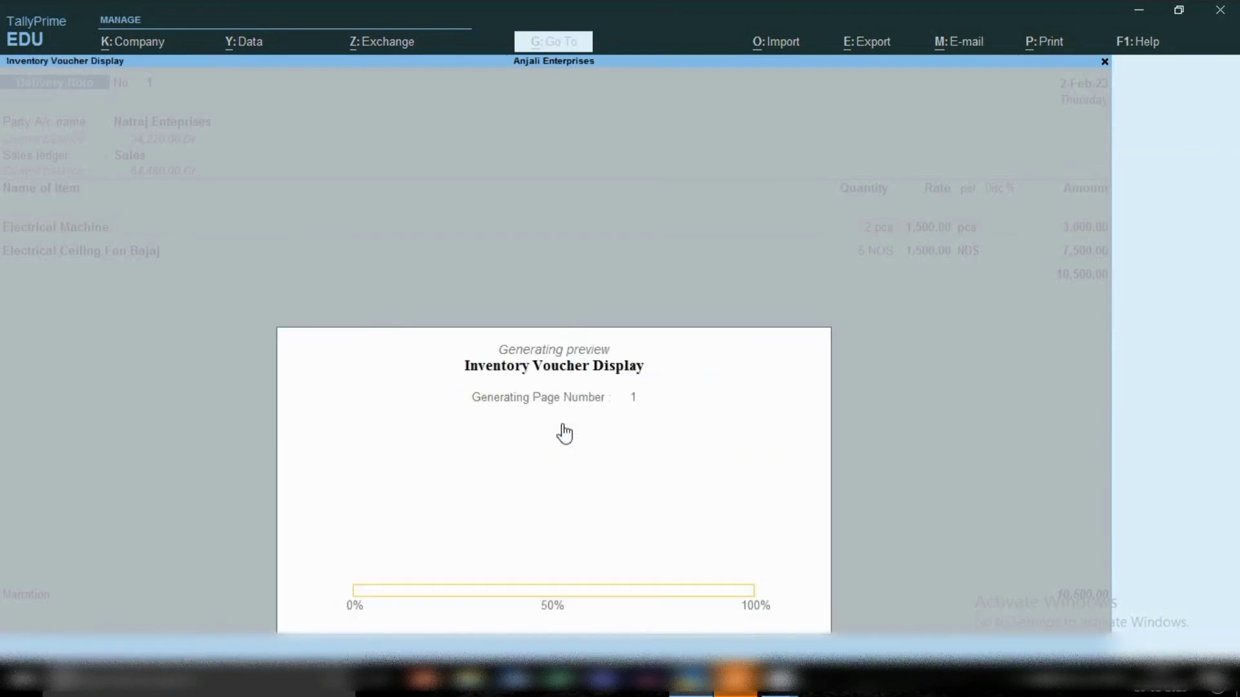
key("Escape")
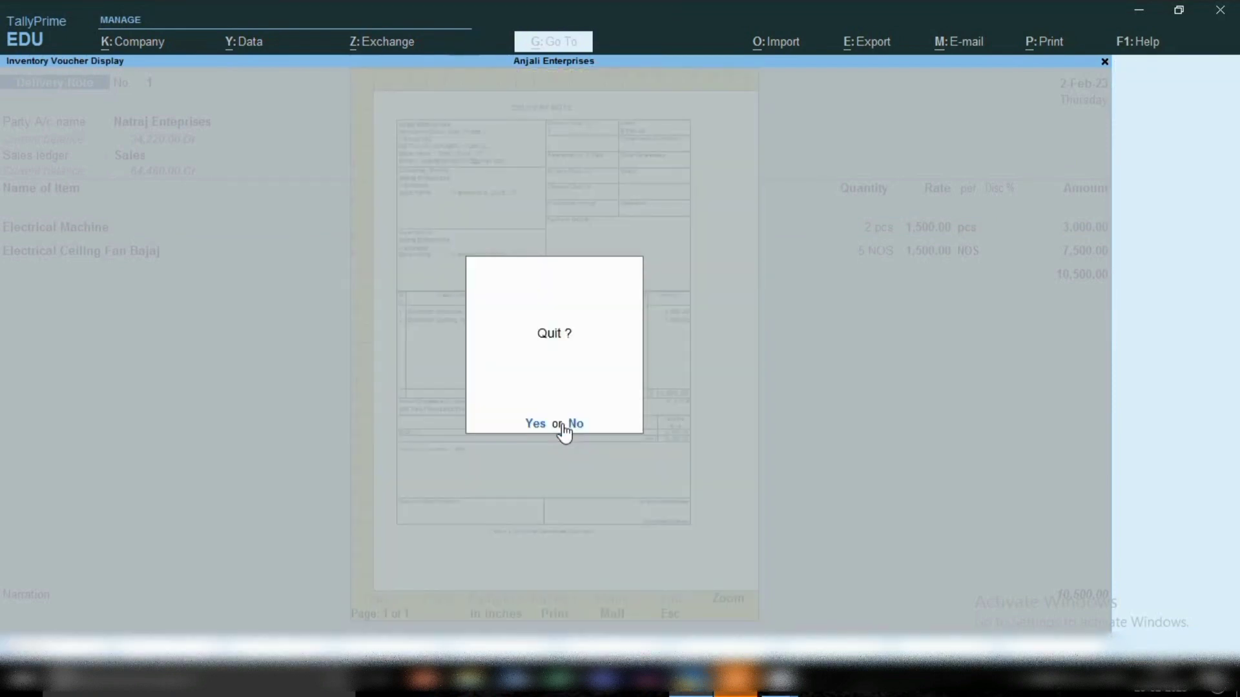
key("n")
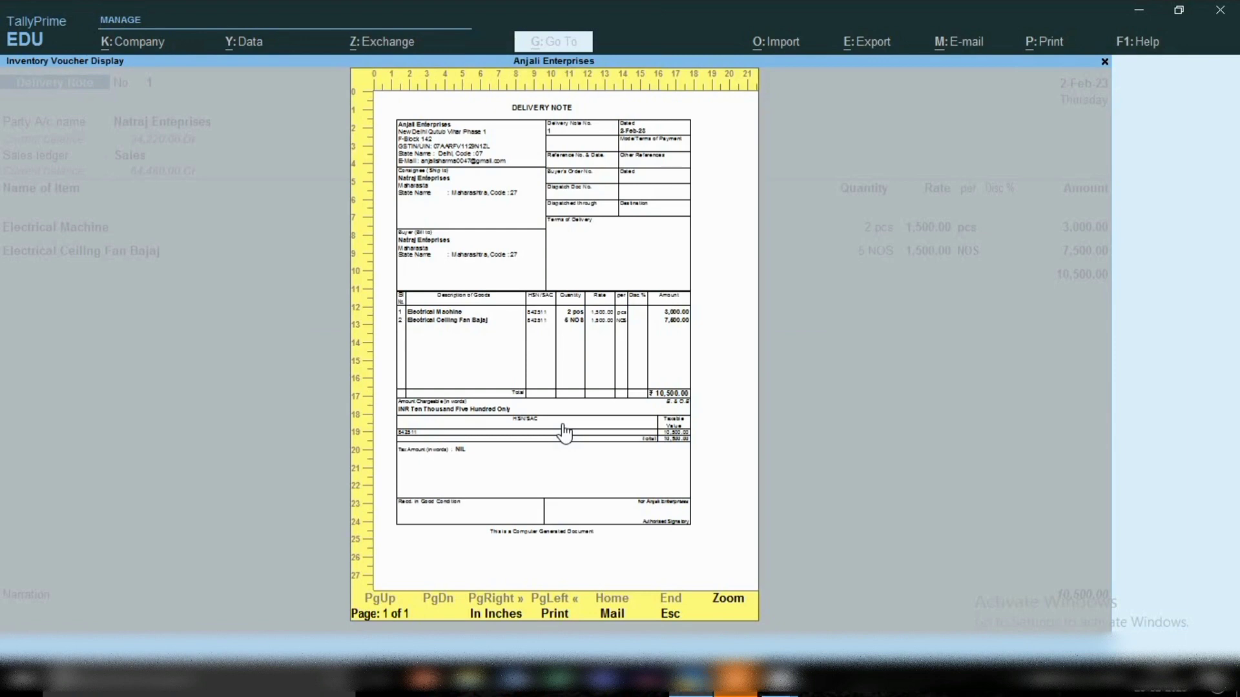
left_click(564, 431)
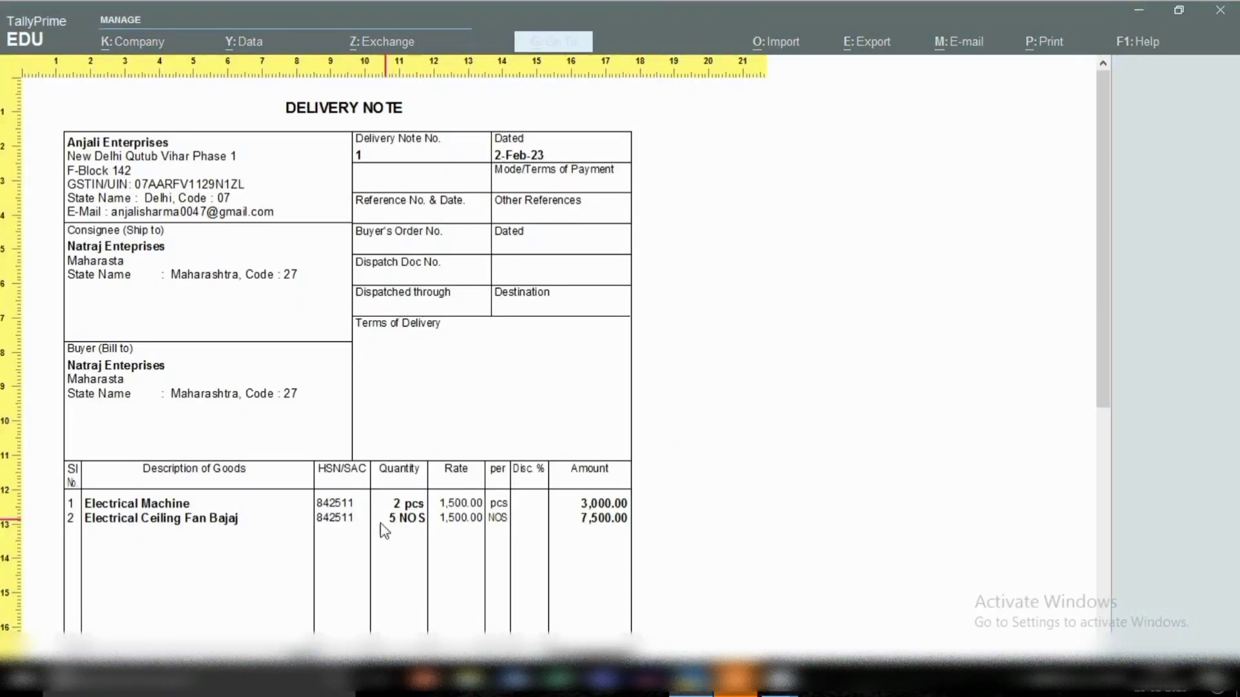
scroll(378, 533, "down", 1)
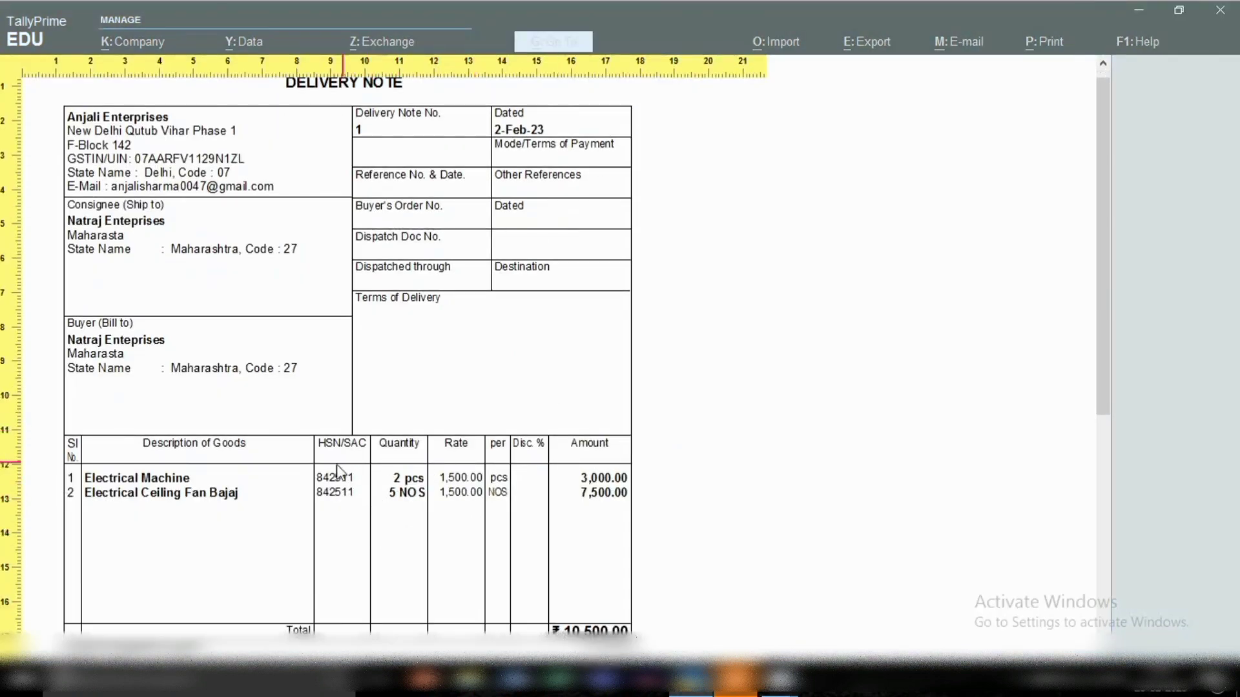
scroll(330, 536, "down", 1)
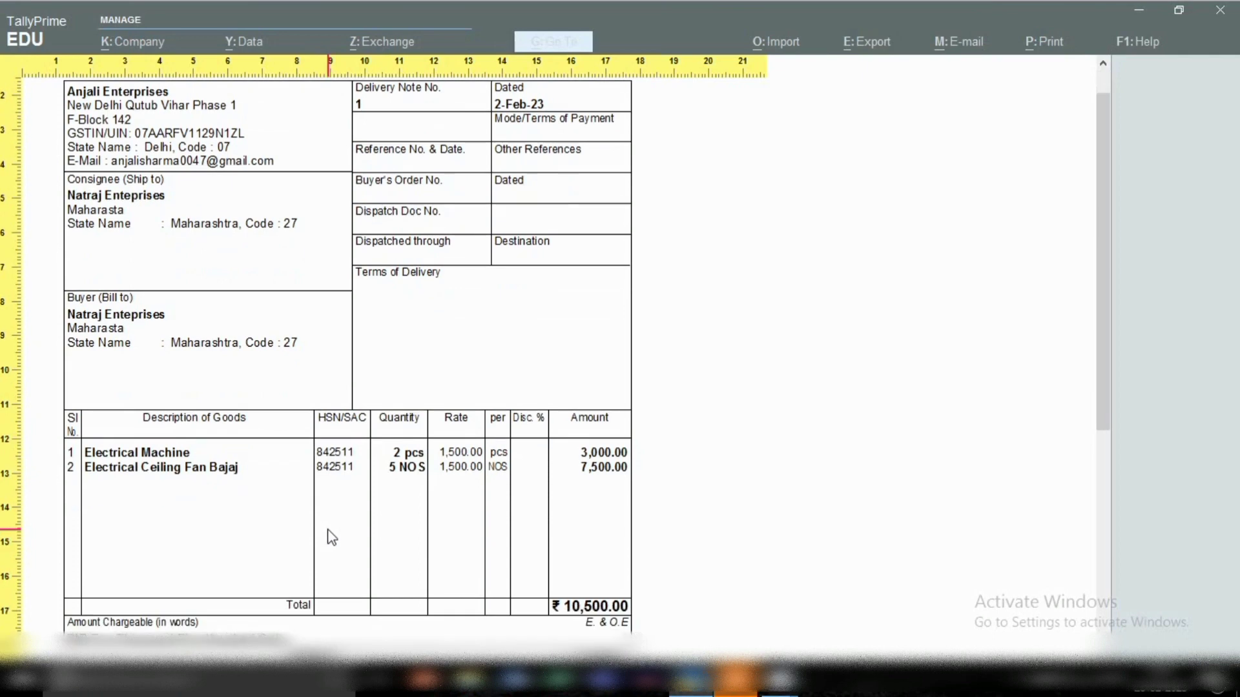